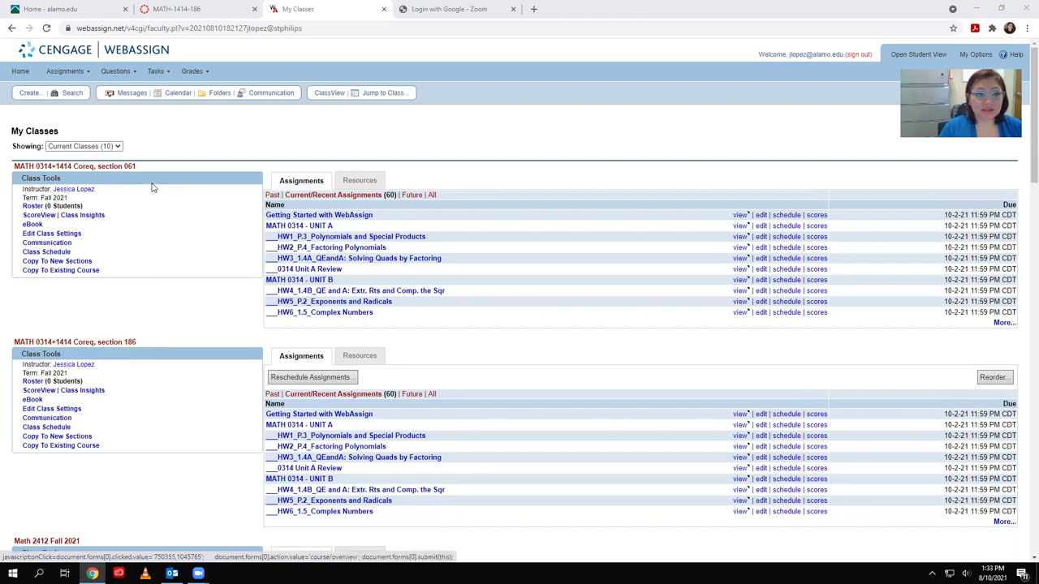
# Open the MATH-1414-186 course from the Canvas Dashboard and go to its Settings
pyautogui.click(193, 11)
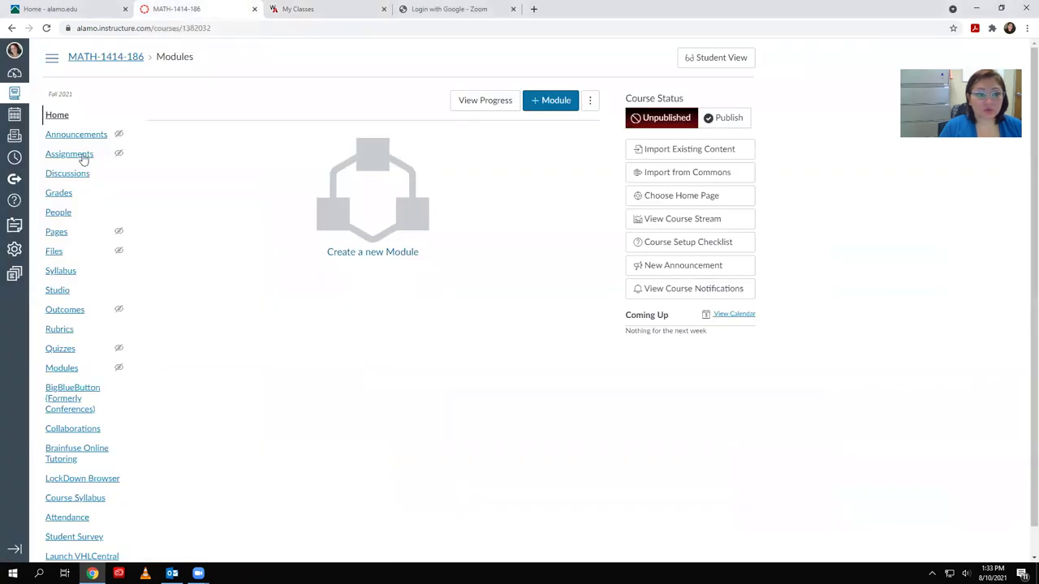
pyautogui.click(14, 75)
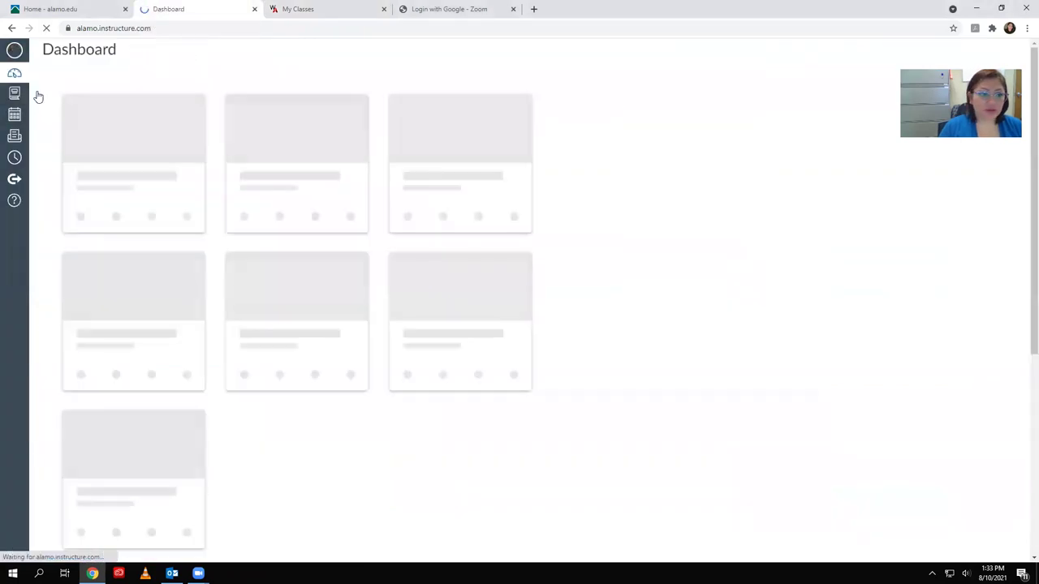
pyautogui.scroll(-5, 267, 411)
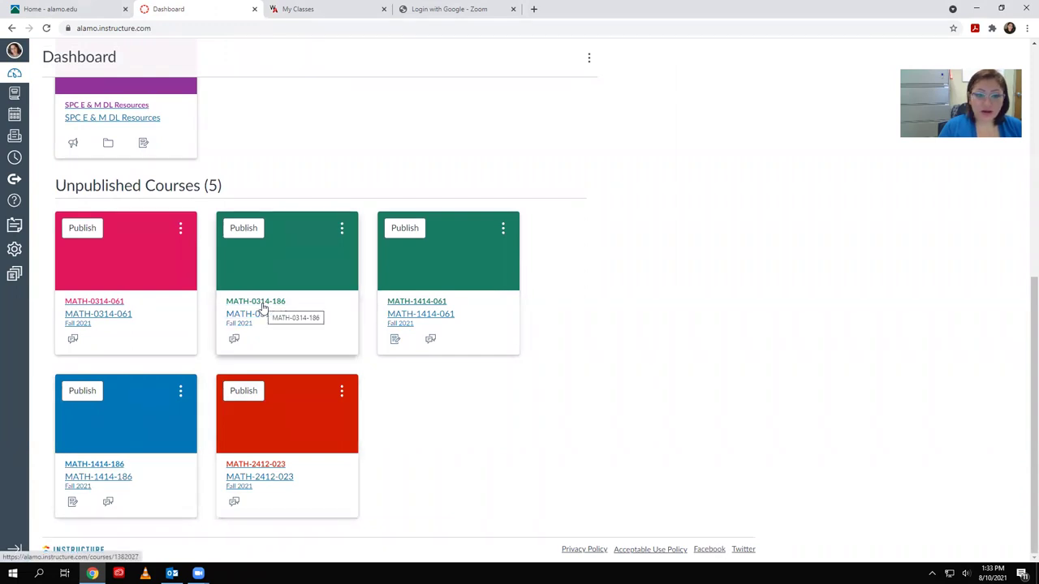
pyautogui.click(114, 463)
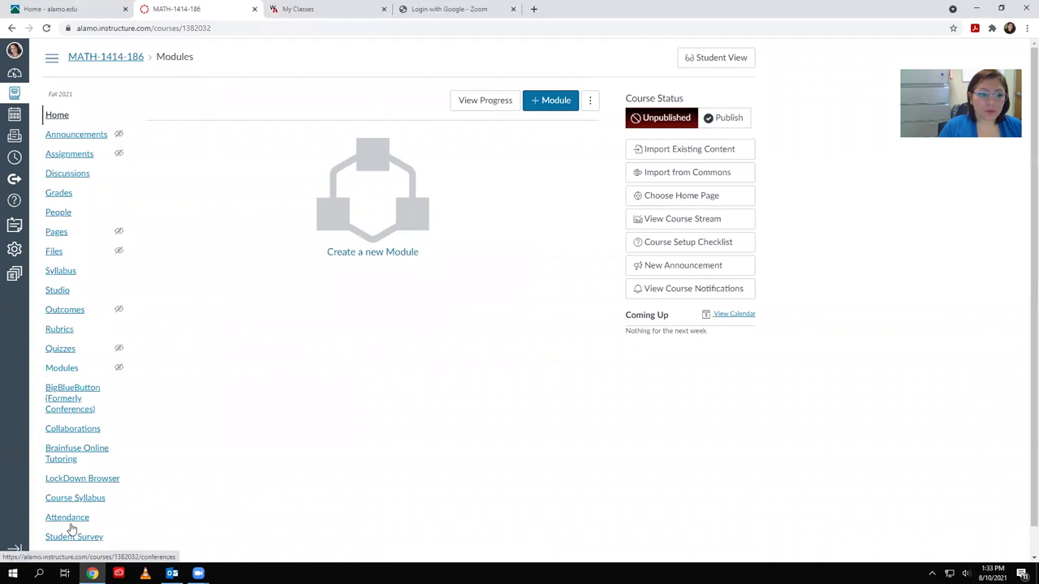
pyautogui.scroll(-1, 73, 526)
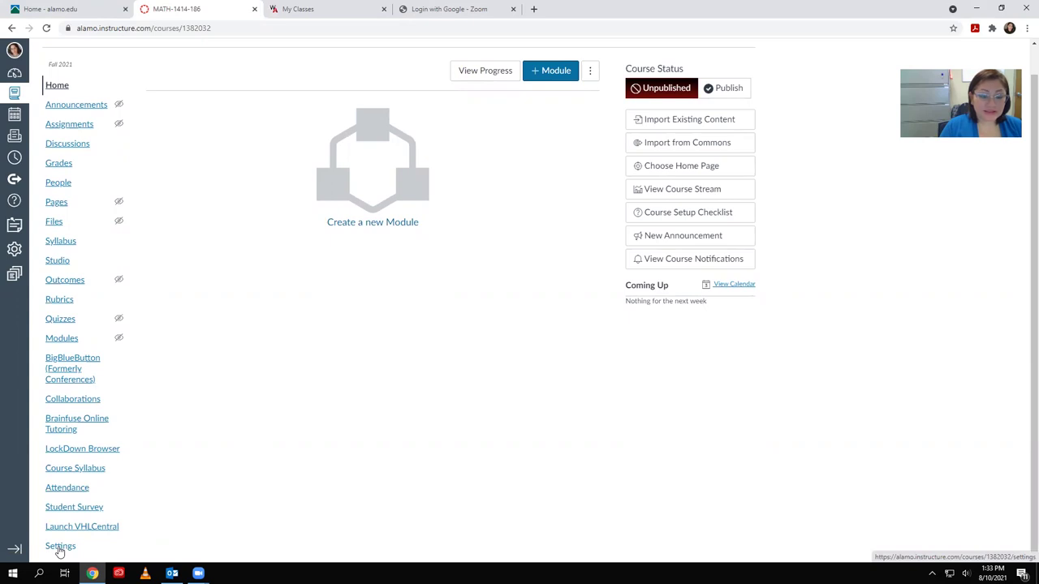
pyautogui.click(60, 549)
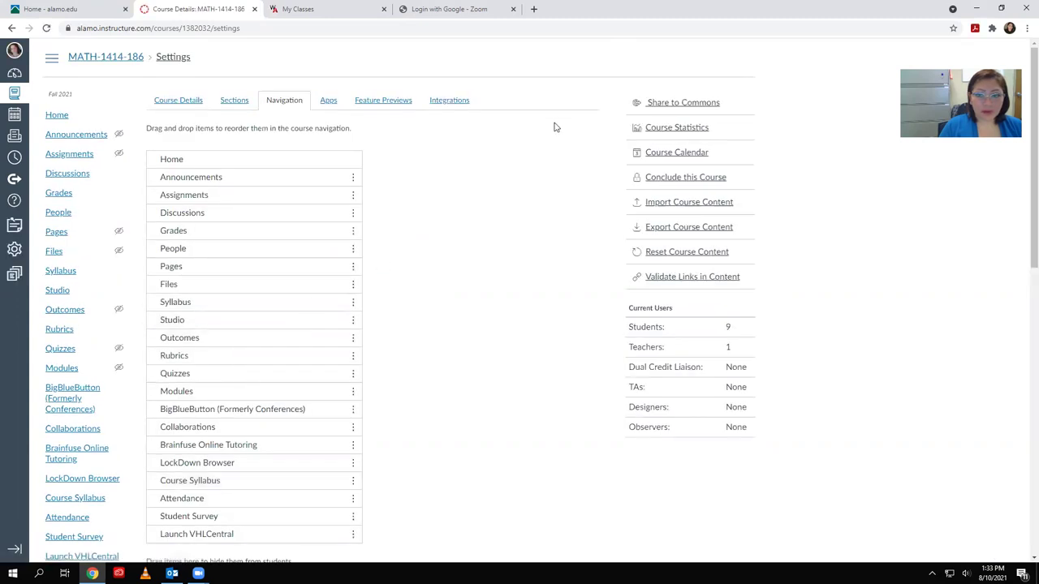
# Move Cengage below Home in the course navigation, save, and open the Cengage tool
pyautogui.scroll(-5, 202, 458)
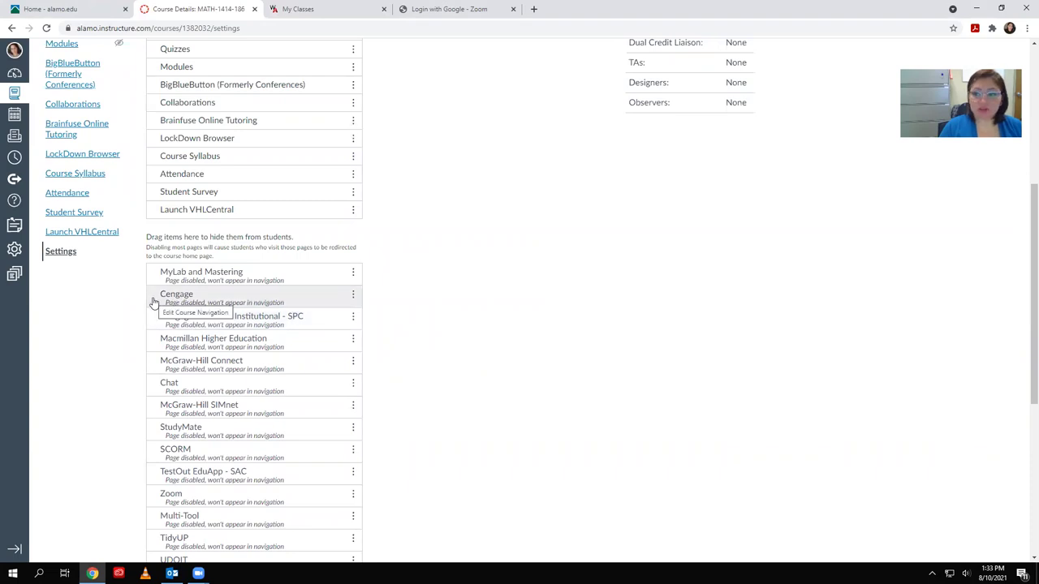
pyautogui.moveTo(153, 302); pyautogui.dragTo(209, 181)
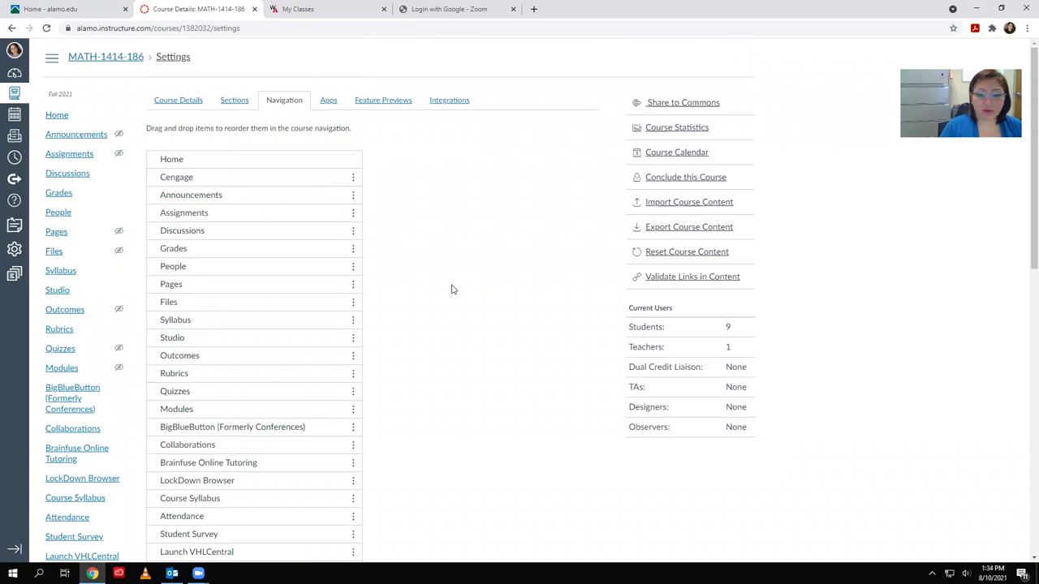
pyautogui.scroll(-4, 390, 426)
pyautogui.scroll(-5, 390, 426)
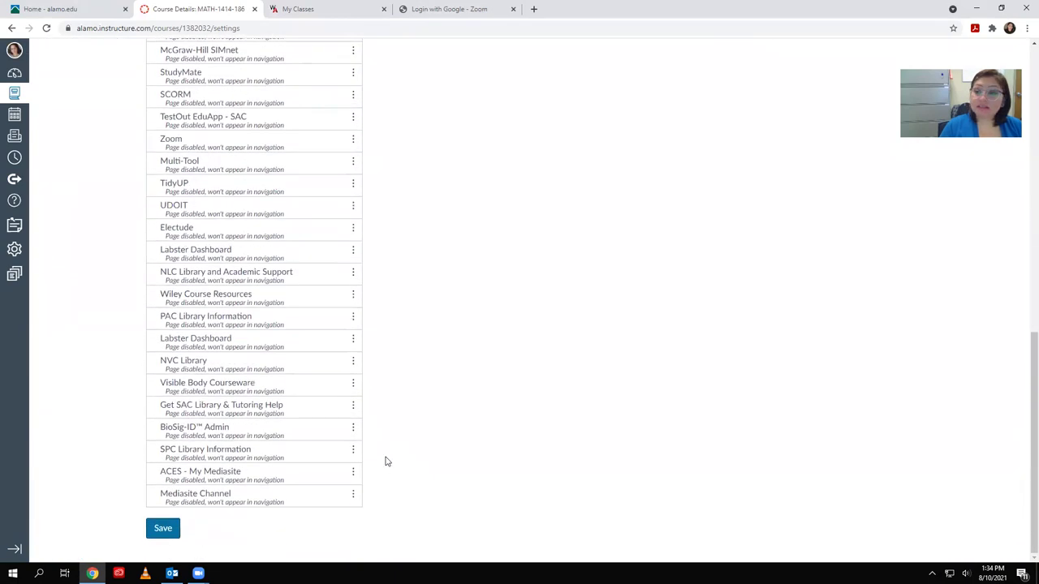
pyautogui.click(167, 529)
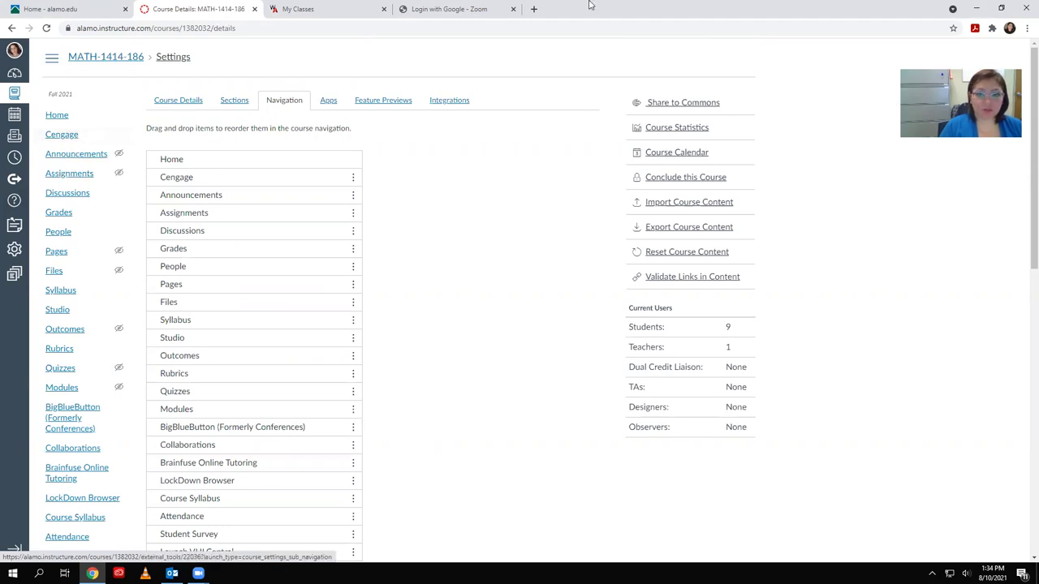
pyautogui.click(57, 139)
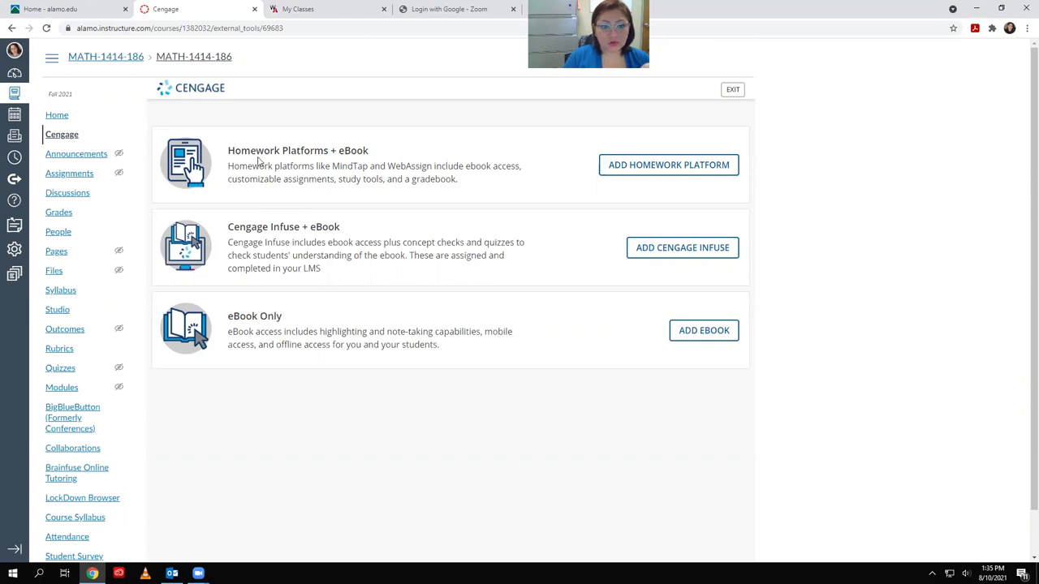
# Browse the homework platforms available to the institution under Add Homework Platform
pyautogui.click(646, 175)
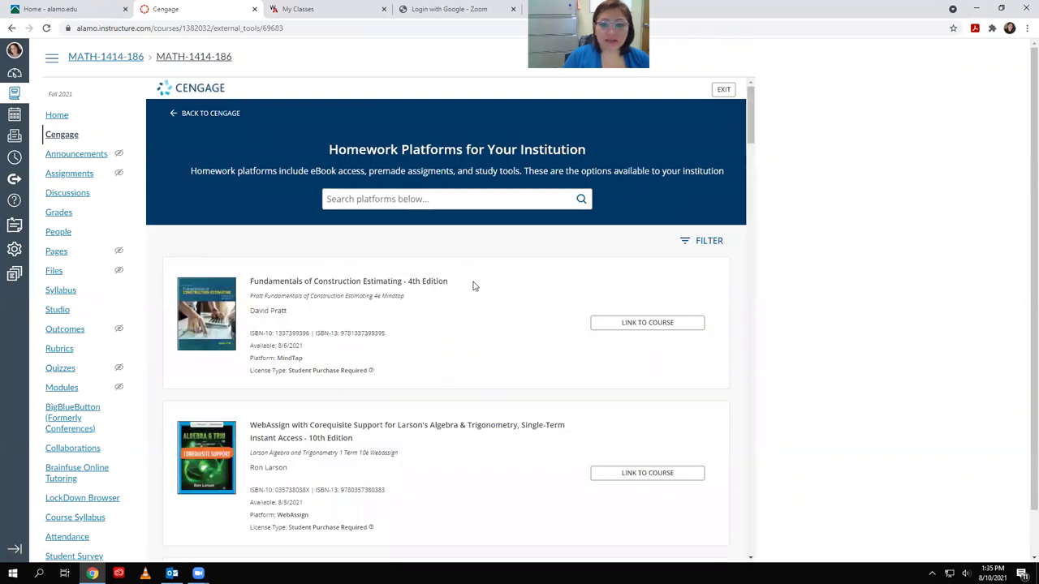
pyautogui.scroll(-1, 479, 305)
pyautogui.scroll(-4, 476, 313)
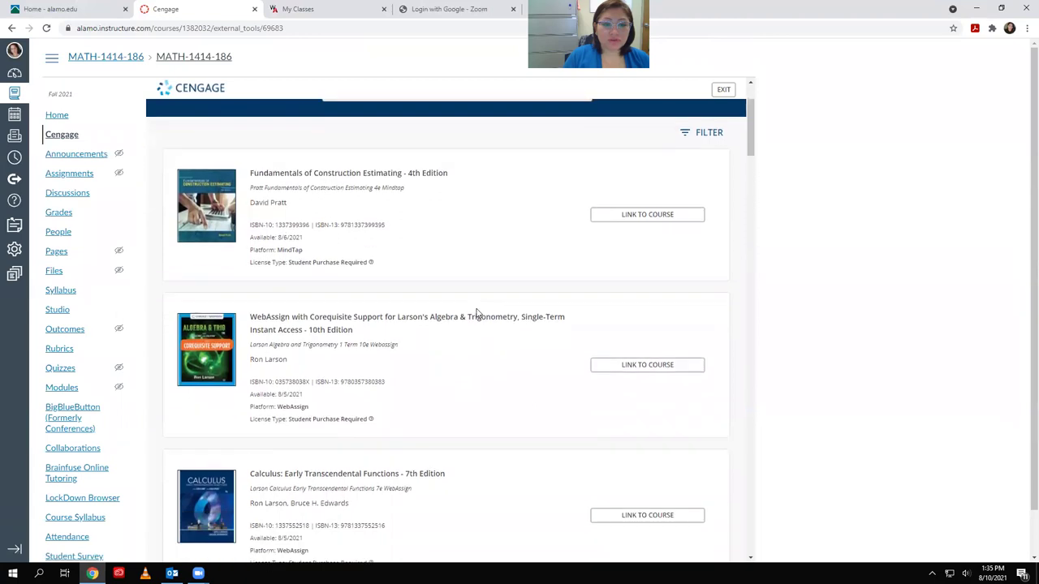
pyautogui.scroll(5, 355, 367)
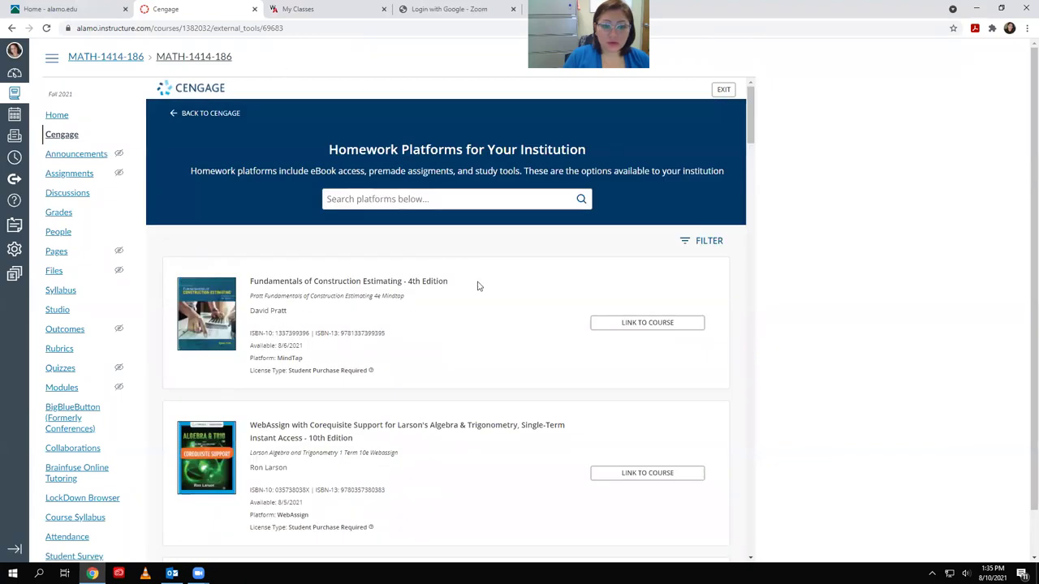
# Search the platform list for 'Larson'
pyautogui.click(350, 201)
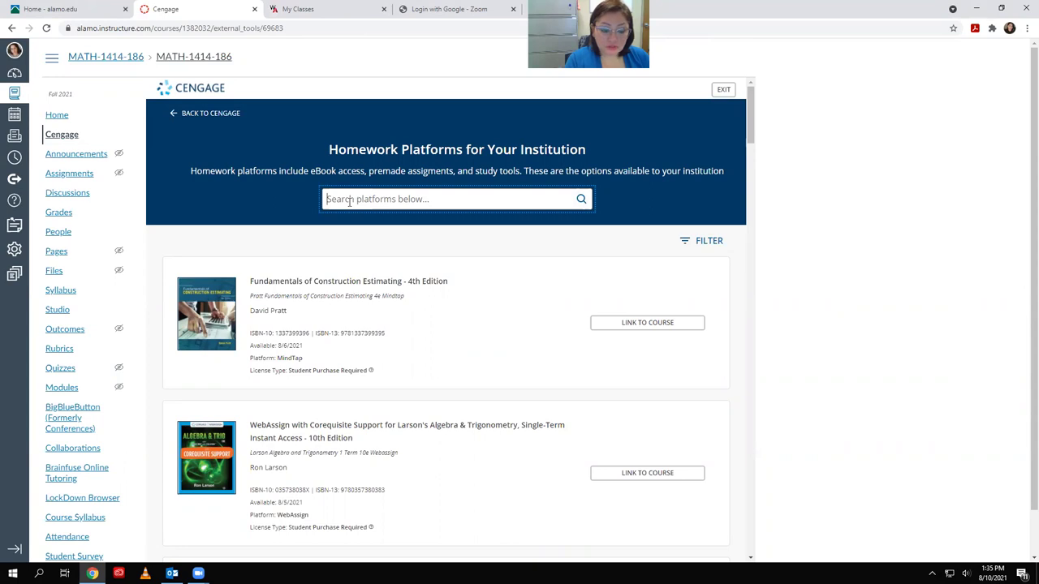
pyautogui.write('Larson')
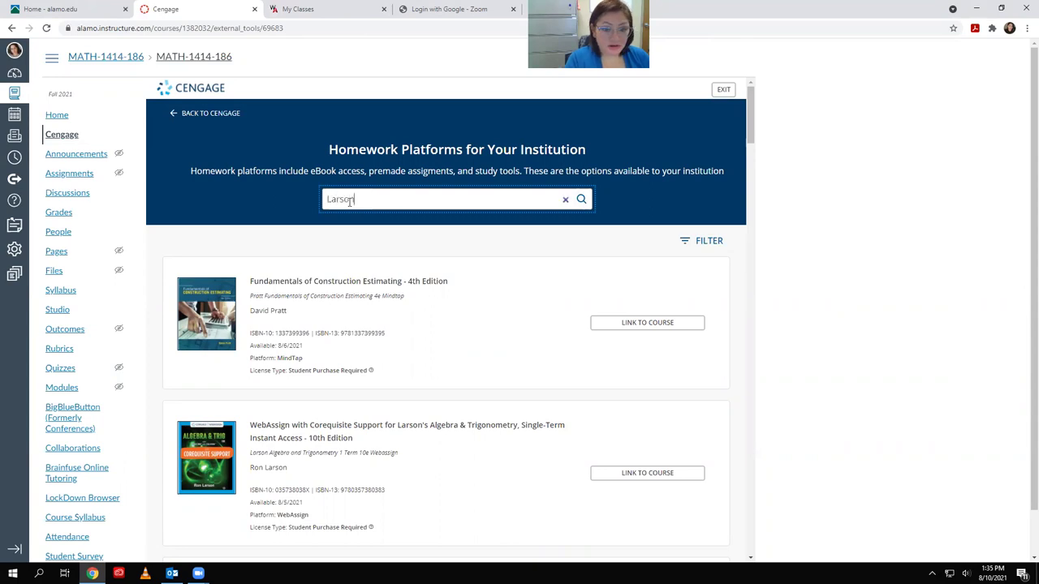
pyautogui.scroll(-2, 447, 278)
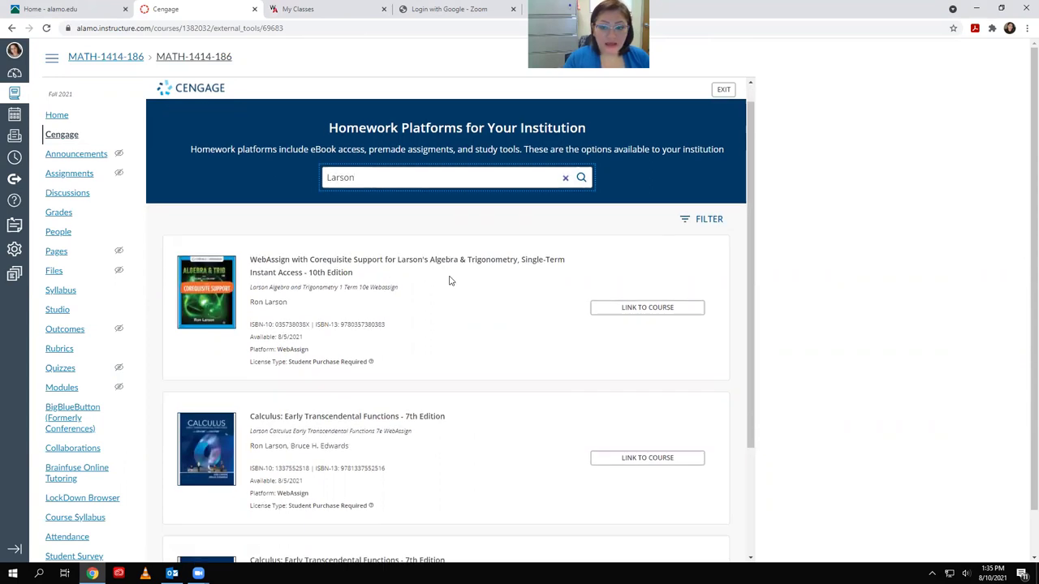
pyautogui.scroll(-1, 399, 341)
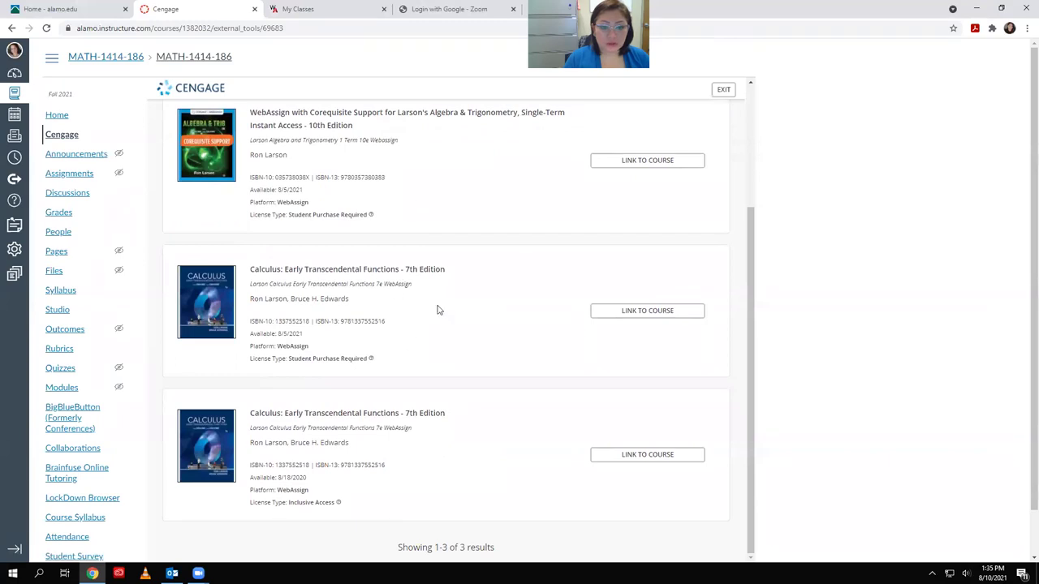
pyautogui.scroll(3, 501, 388)
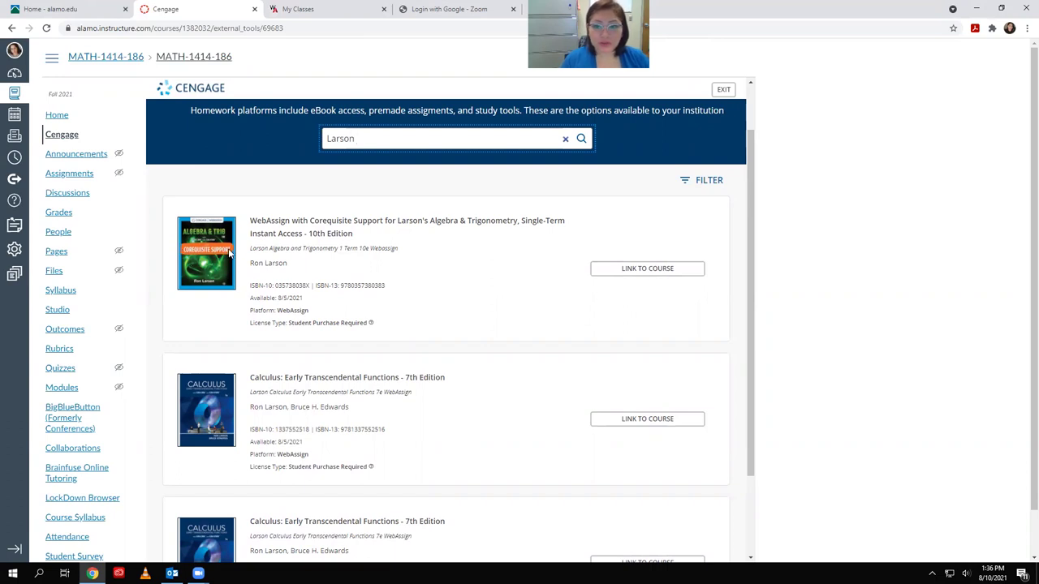
pyautogui.scroll(-1, 229, 254)
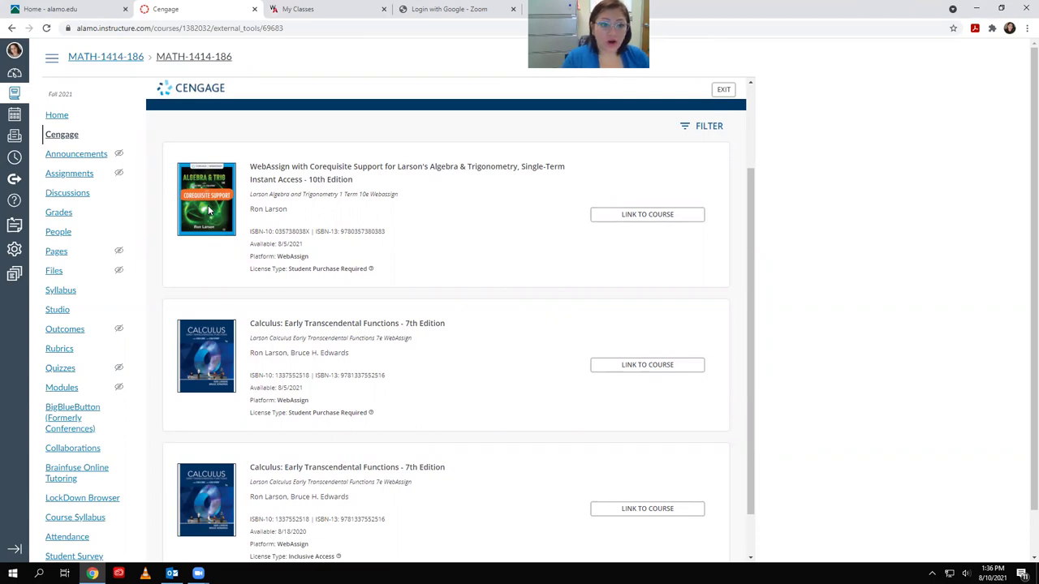
# Review the three Larson results: Algebra & Trigonometry and the two Calculus entries
pyautogui.moveTo(358, 308); pyautogui.dragTo(156, 329)
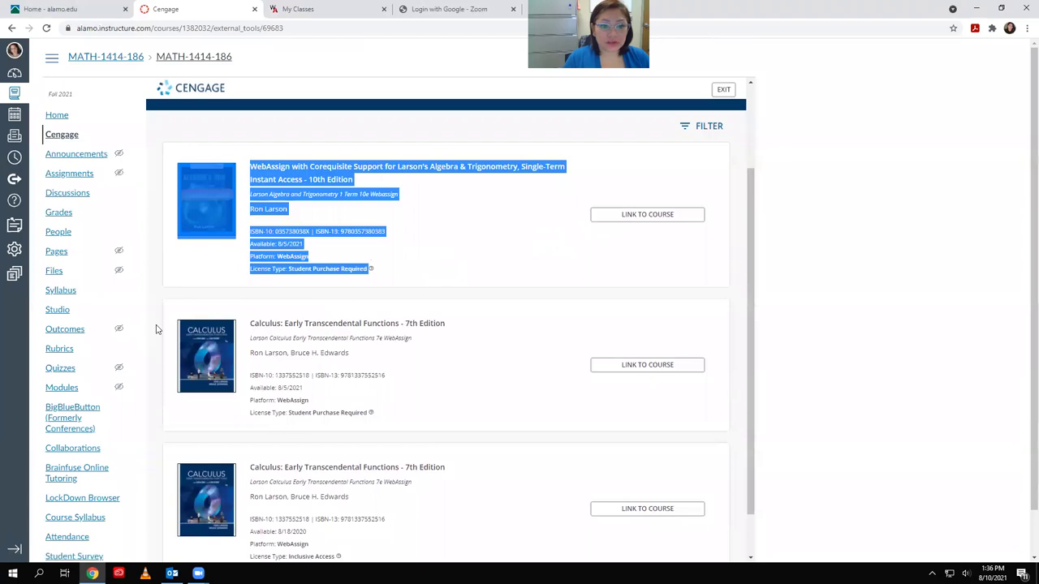
pyautogui.click(157, 323)
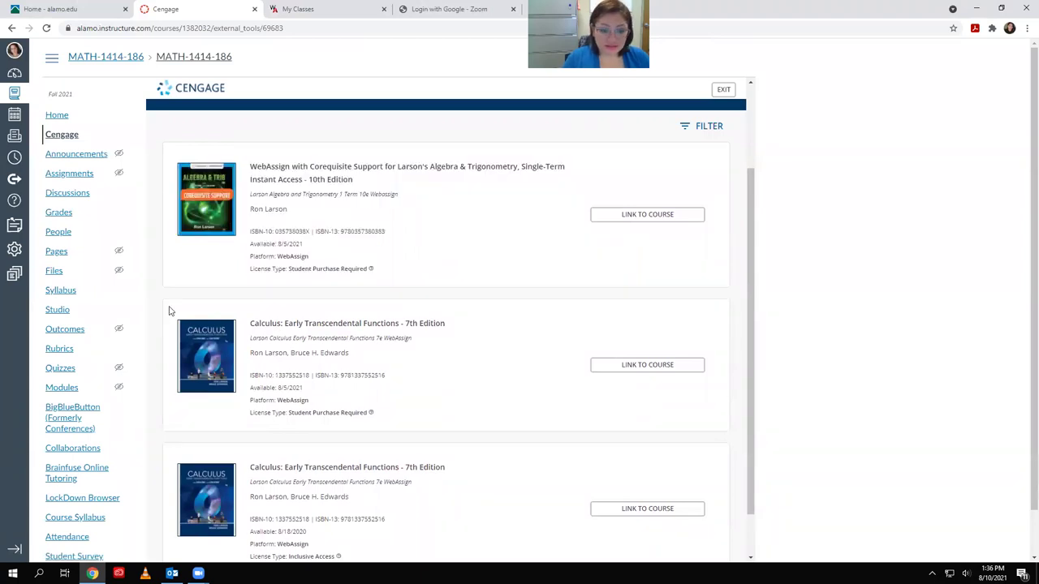
pyautogui.moveTo(168, 305); pyautogui.dragTo(242, 396)
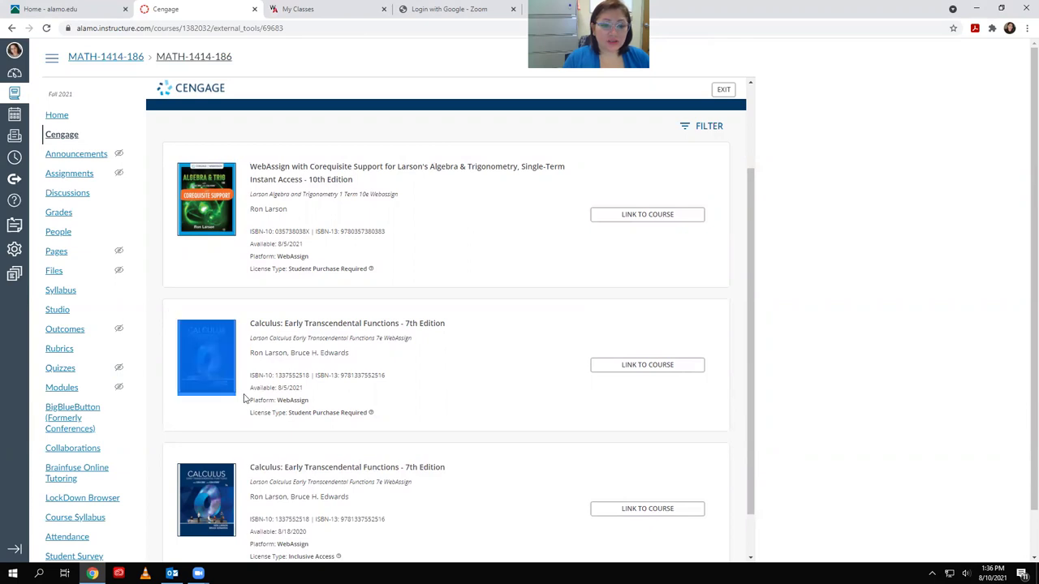
pyautogui.click(499, 393)
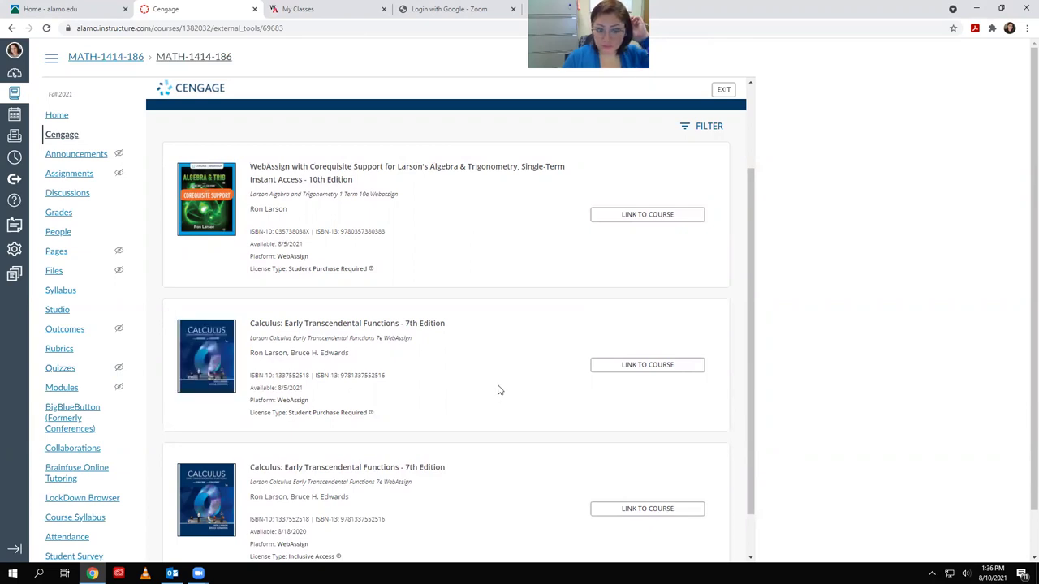
pyautogui.scroll(-1, 491, 379)
pyautogui.scroll(1, 490, 375)
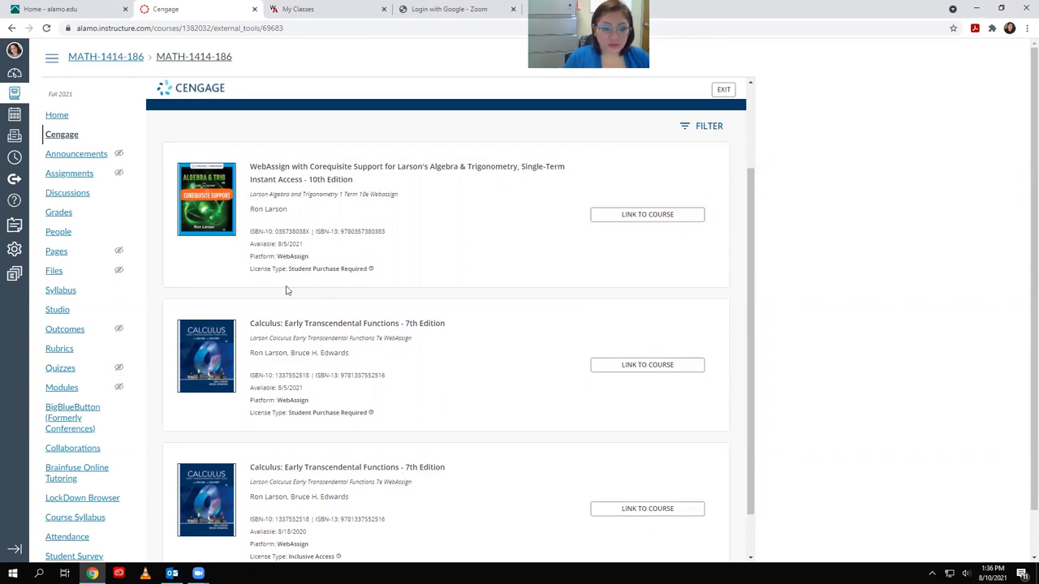
pyautogui.scroll(-1, 263, 377)
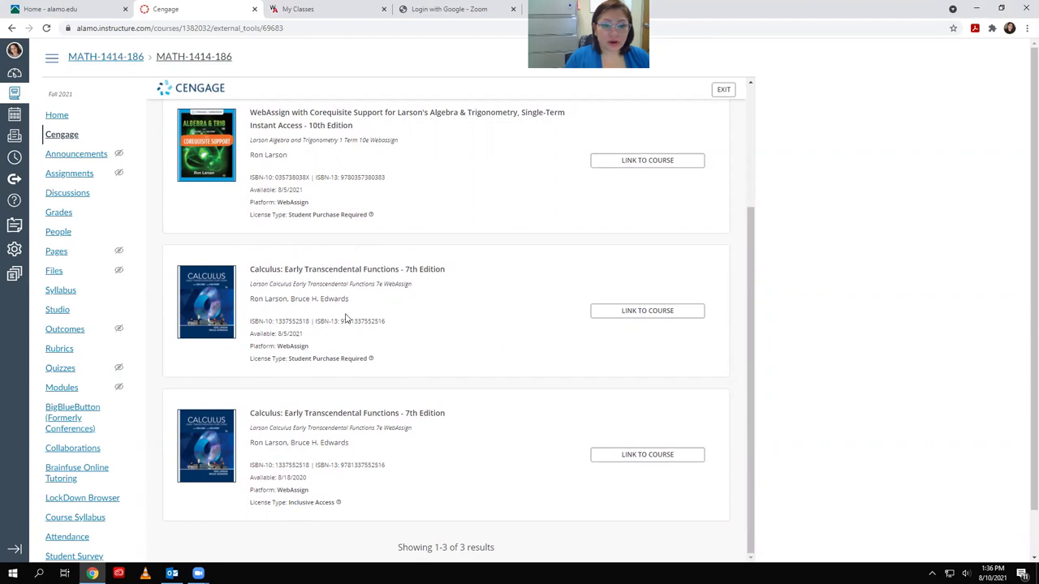
pyautogui.scroll(3, 386, 317)
pyautogui.scroll(-1, 400, 321)
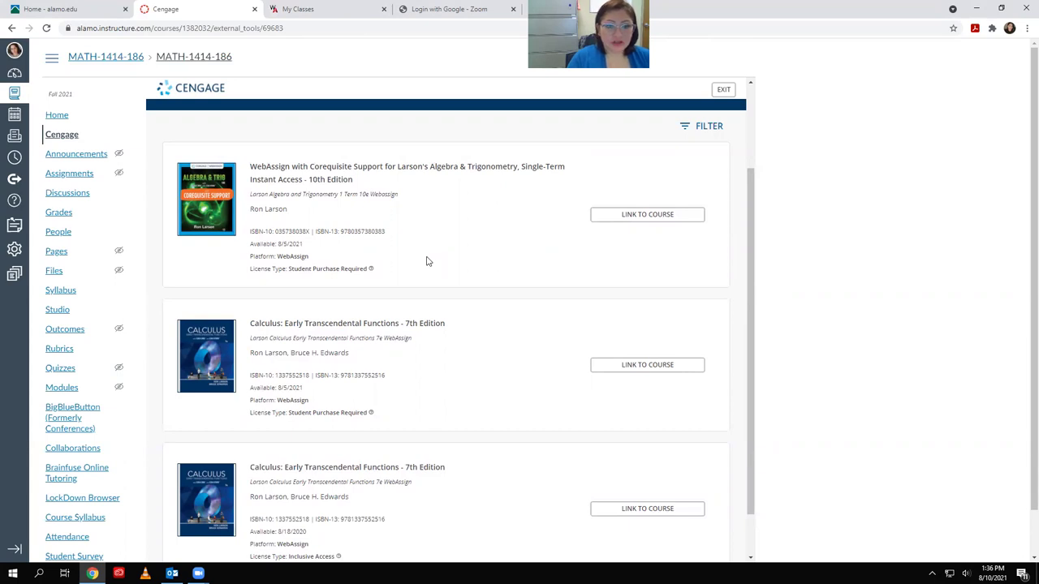
# Link Larson's Algebra & Trigonometry to an existing WebAssign course, then switch to the Alamo Colleges tab
pyautogui.click(646, 216)
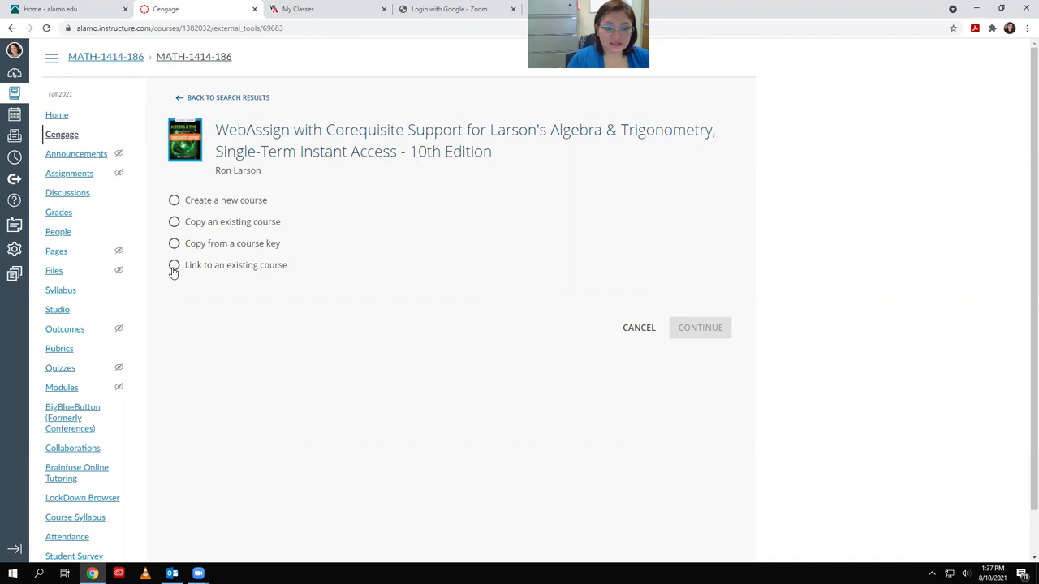
pyautogui.click(174, 268)
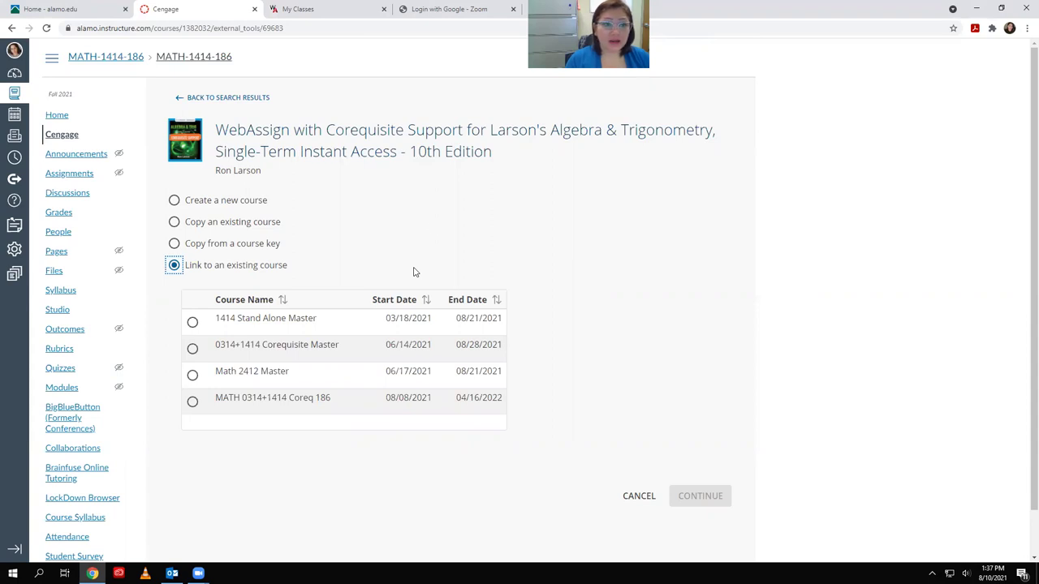
pyautogui.click(71, 8)
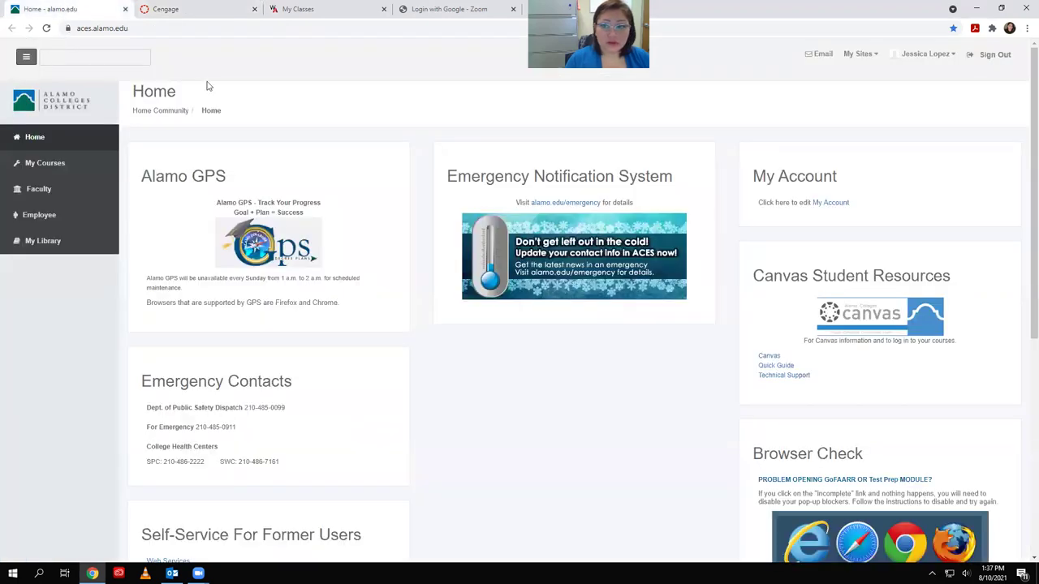
# Enter the instructor's e-mail address in the ACES portal search, then switch to WebAssign My Classes
pyautogui.click(90, 56)
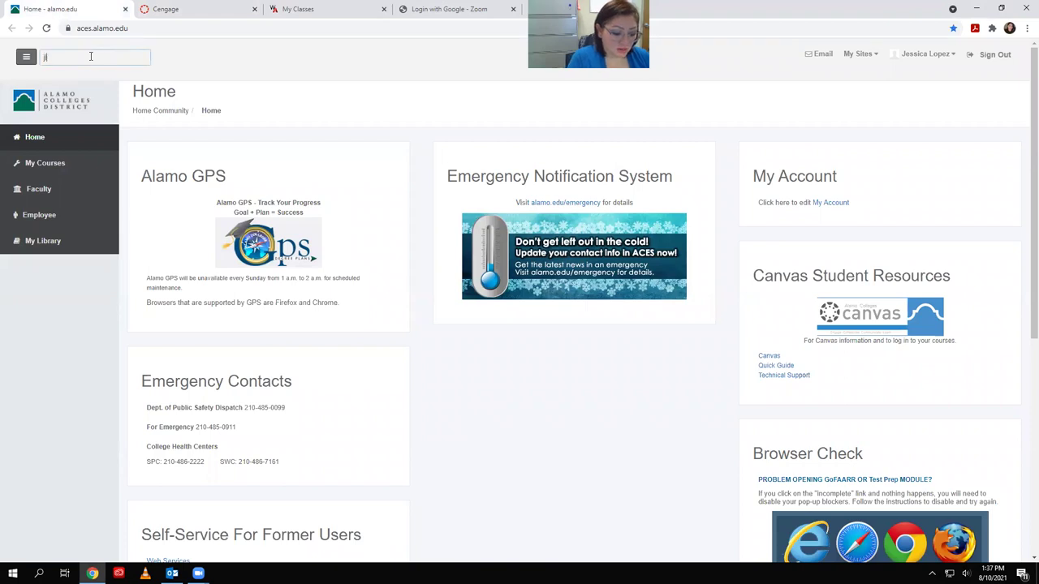
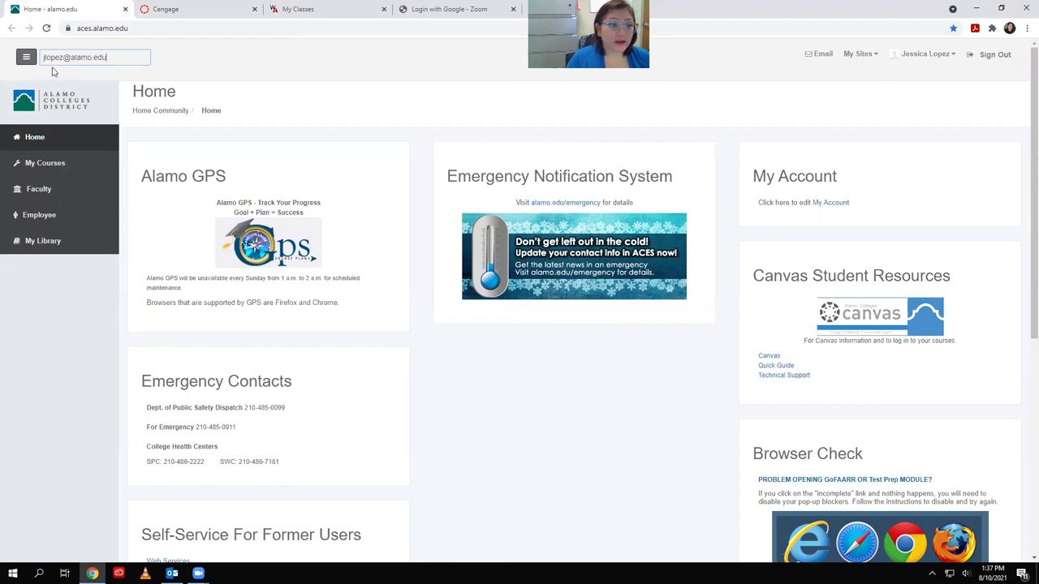
pyautogui.moveTo(112, 56); pyautogui.dragTo(21, 72)
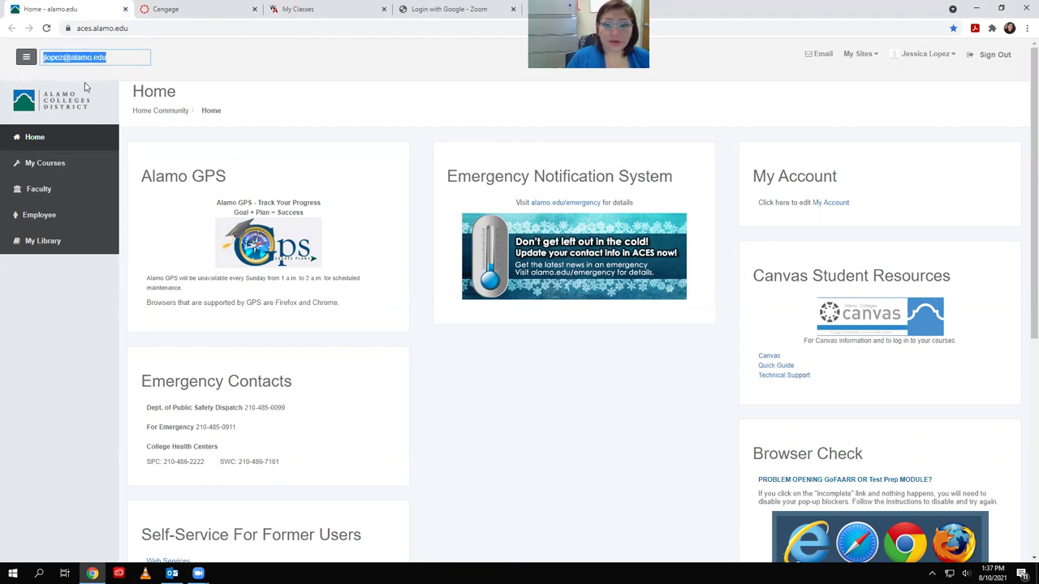
pyautogui.click(130, 61)
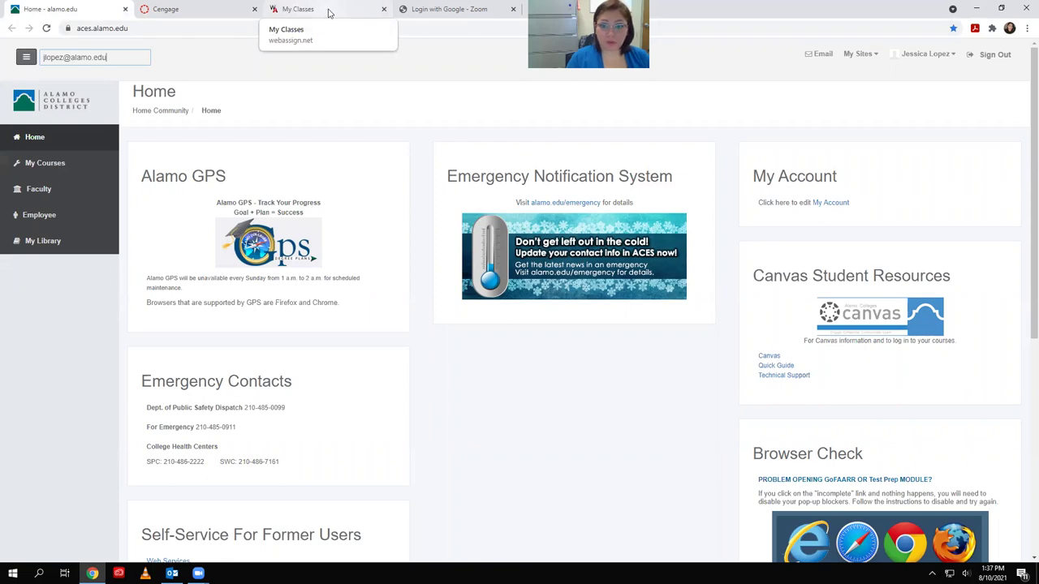
pyautogui.click(333, 12)
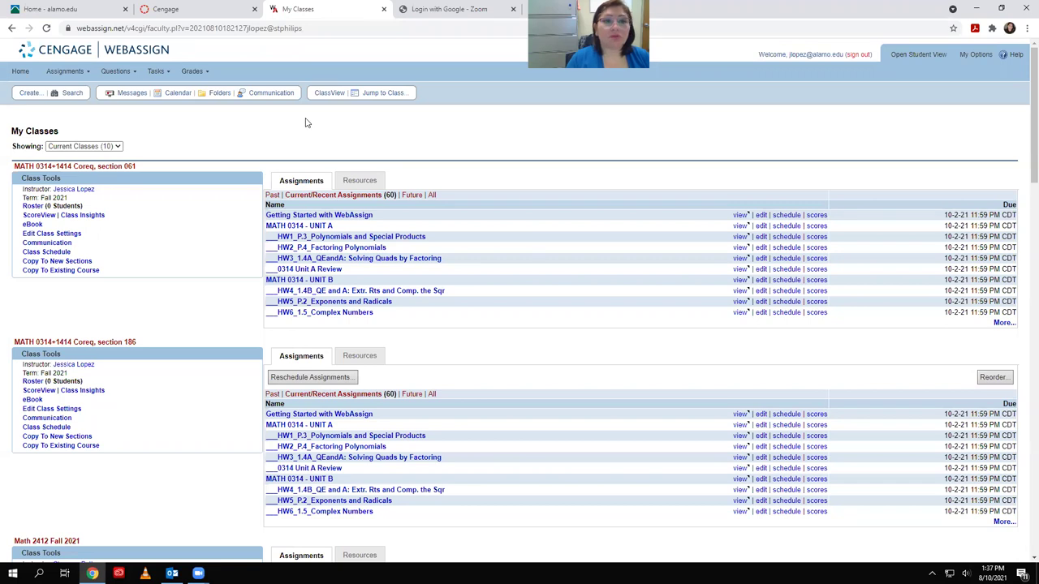
# Return to the Canvas Cengage linking page listing the four existing courses
pyautogui.click(205, 14)
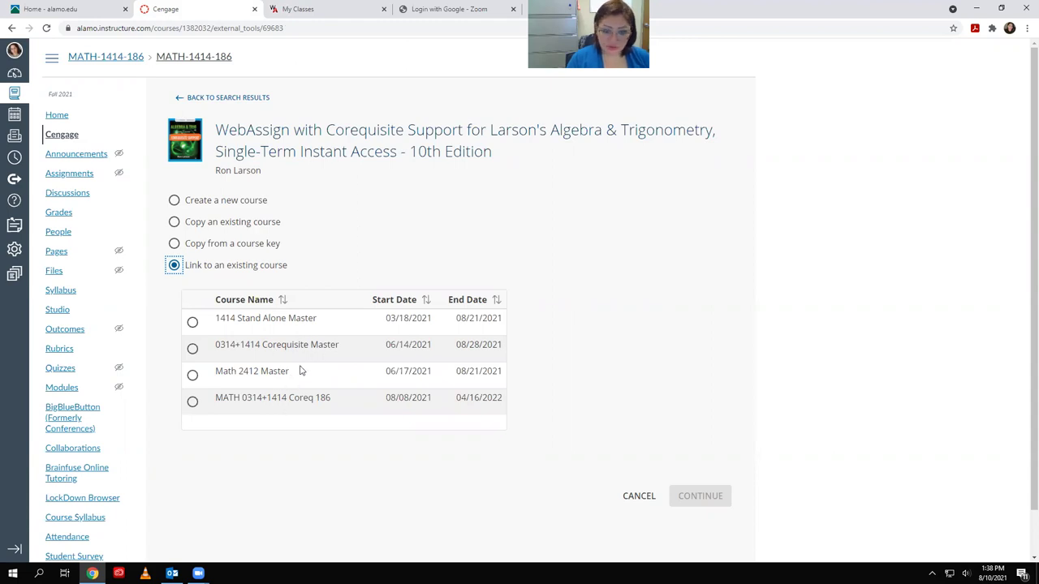
# Choose MATH 0314+1414 Coreq 186 as the existing course to link and continue
pyautogui.scroll(-2, 316, 361)
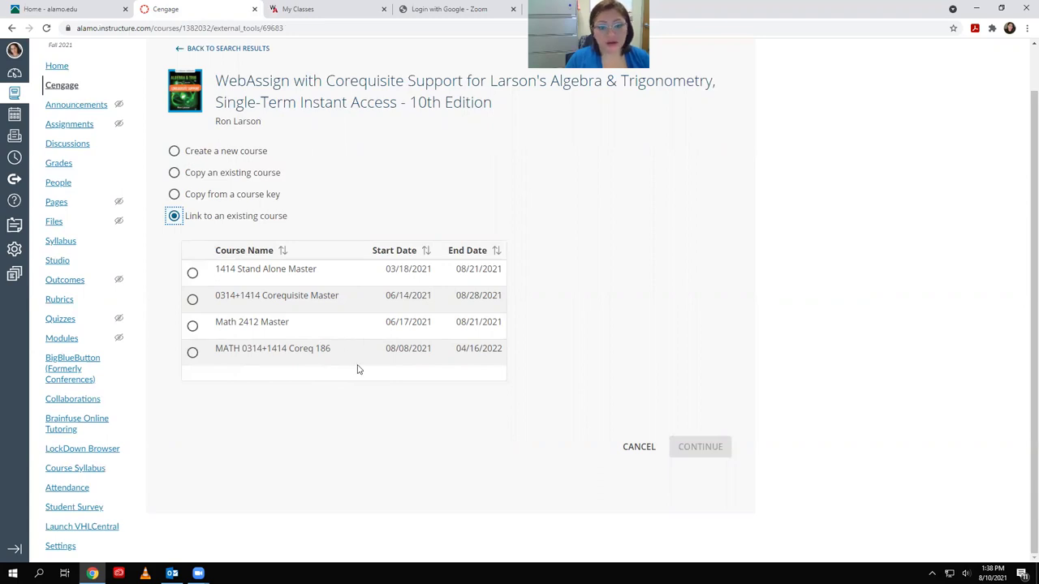
pyautogui.click(192, 355)
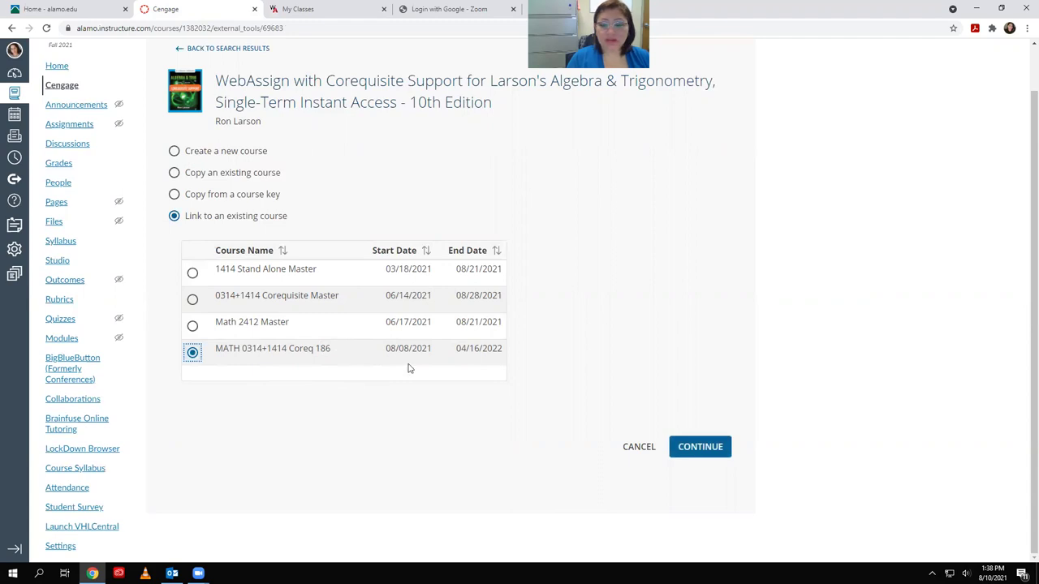
pyautogui.click(702, 449)
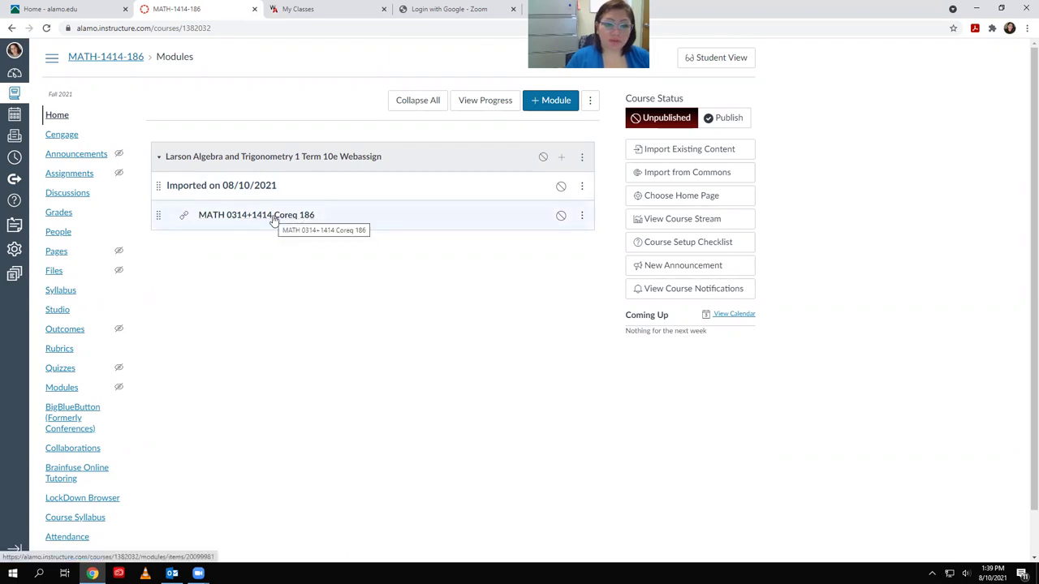
# Switch to the WebAssign My Classes list
pyautogui.click(327, 9)
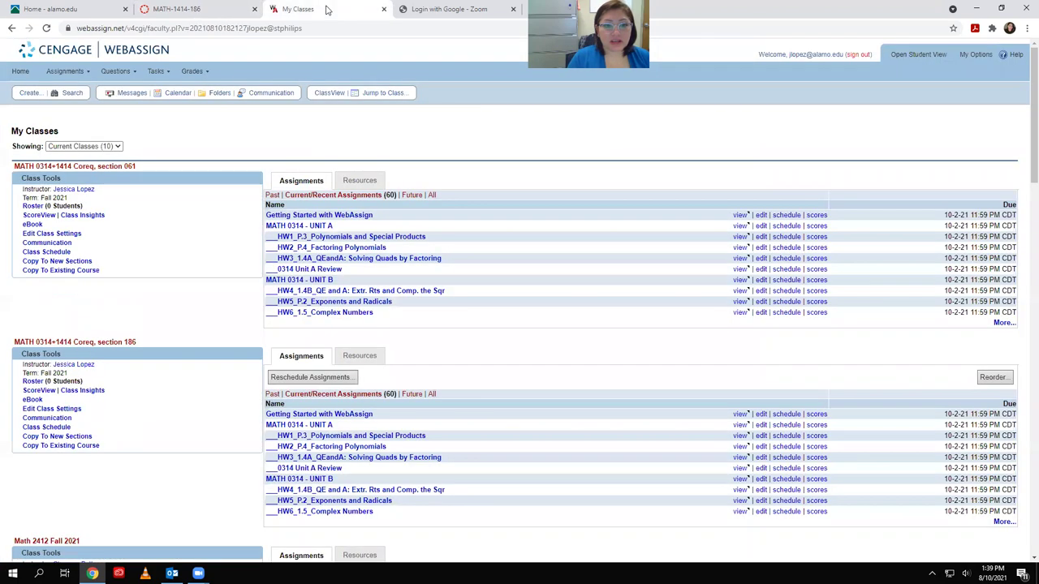
# Remove the 'Imported on 08/10/2021' header item from the Larson module
pyautogui.click(181, 11)
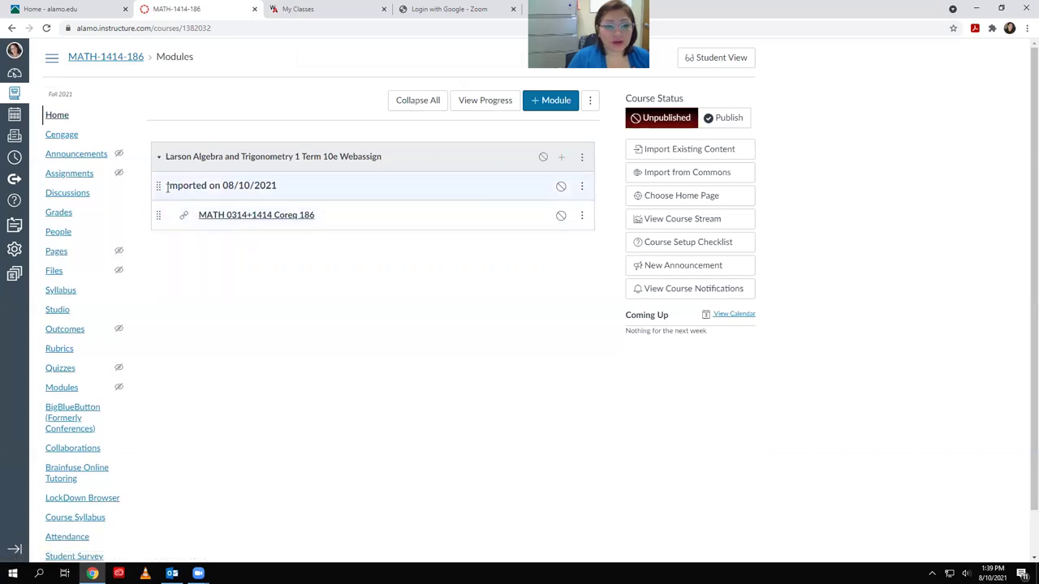
pyautogui.moveTo(177, 186); pyautogui.dragTo(297, 186)
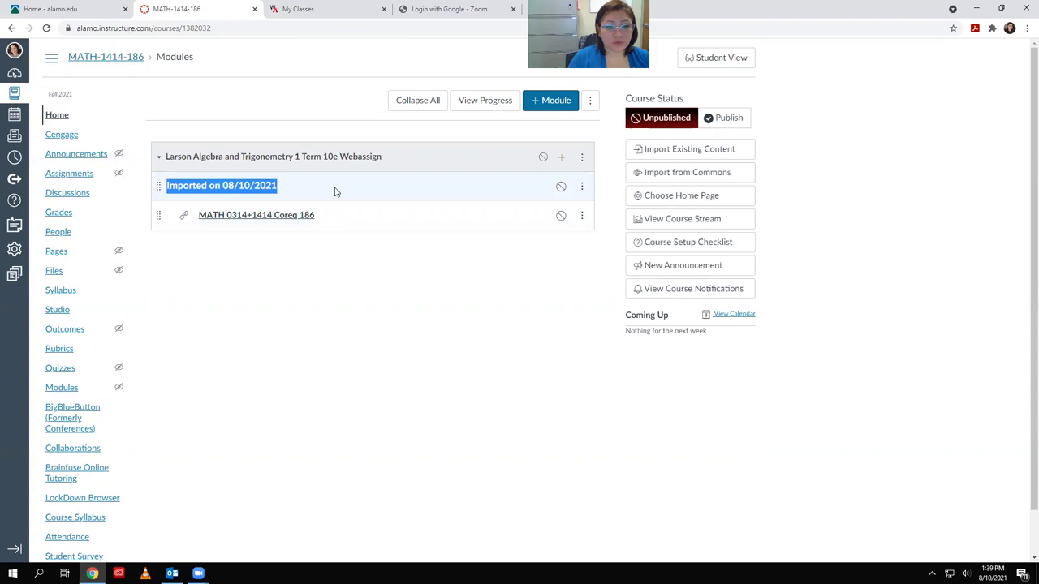
pyautogui.click(408, 288)
pyautogui.click(582, 188)
pyautogui.click(568, 269)
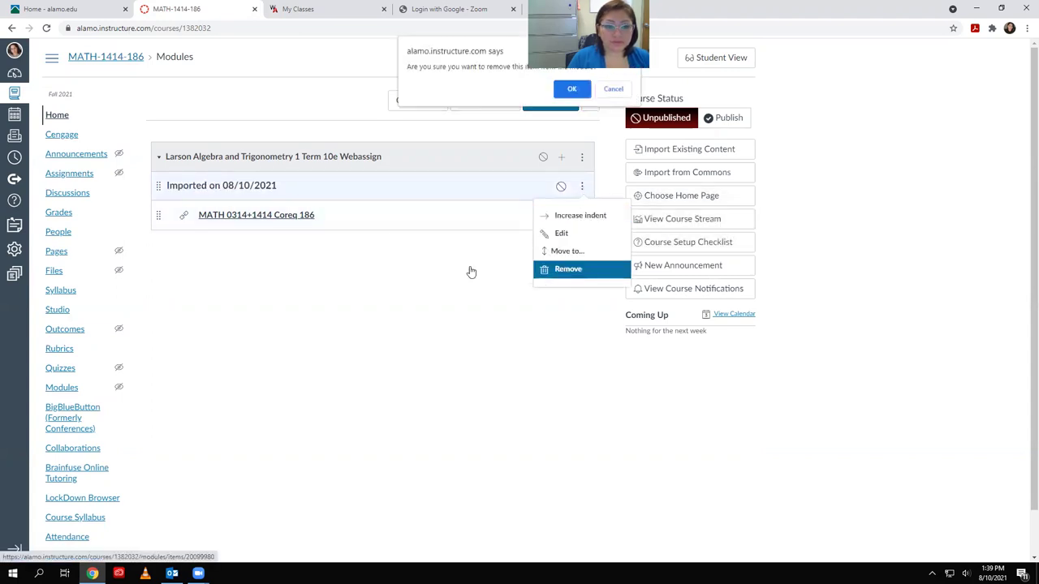
pyautogui.click(571, 91)
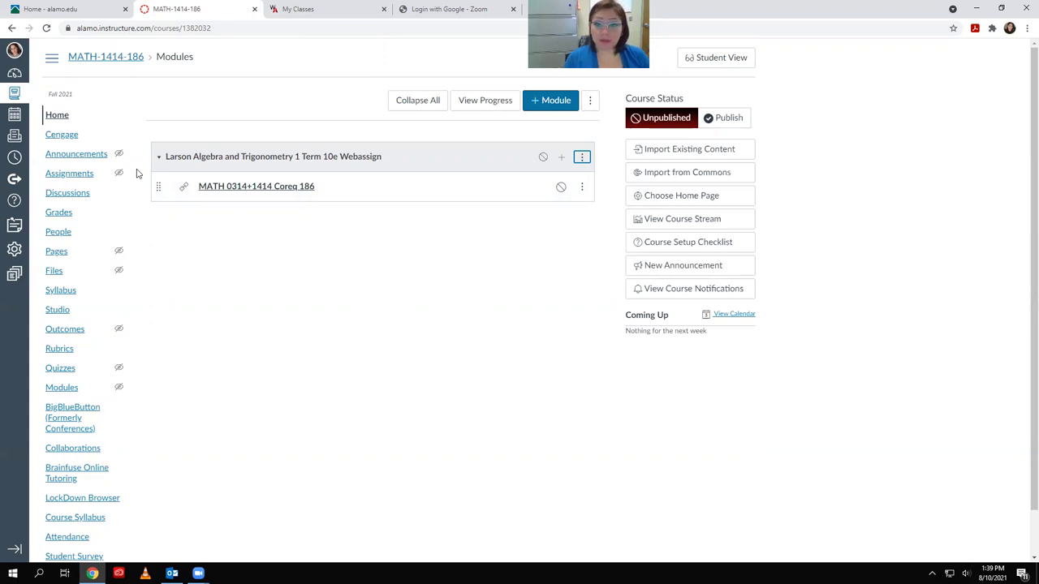
# Open the Cengage WebAssign content list, selecting all 62 items and then deselecting them
pyautogui.click(69, 135)
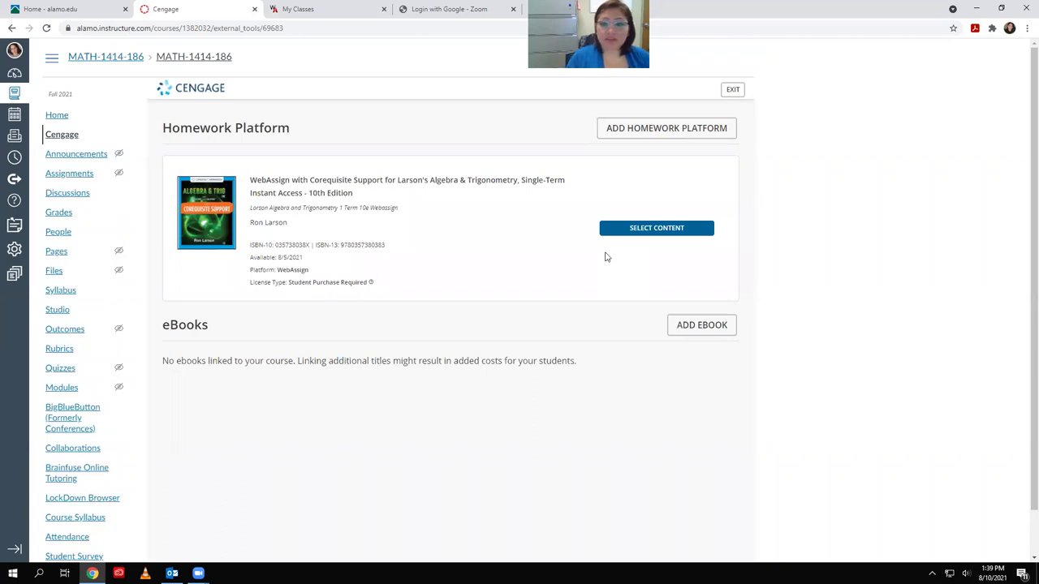
pyautogui.click(646, 231)
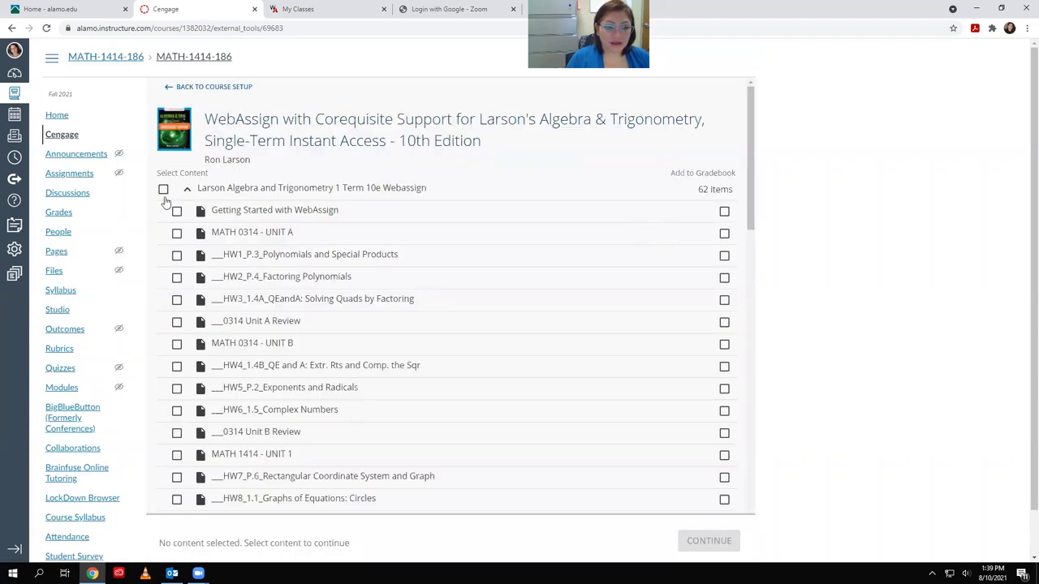
pyautogui.click(163, 190)
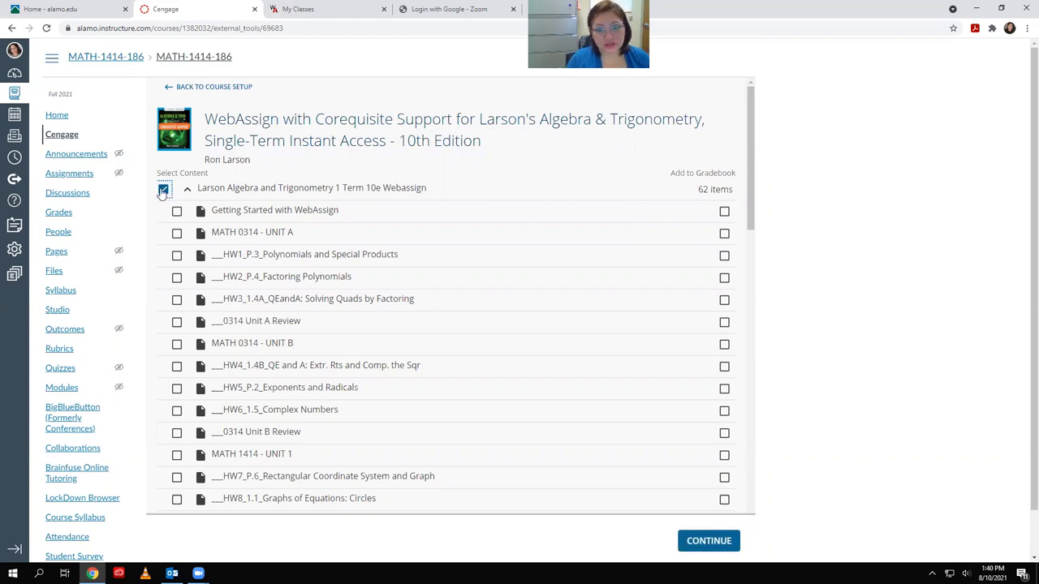
pyautogui.click(163, 190)
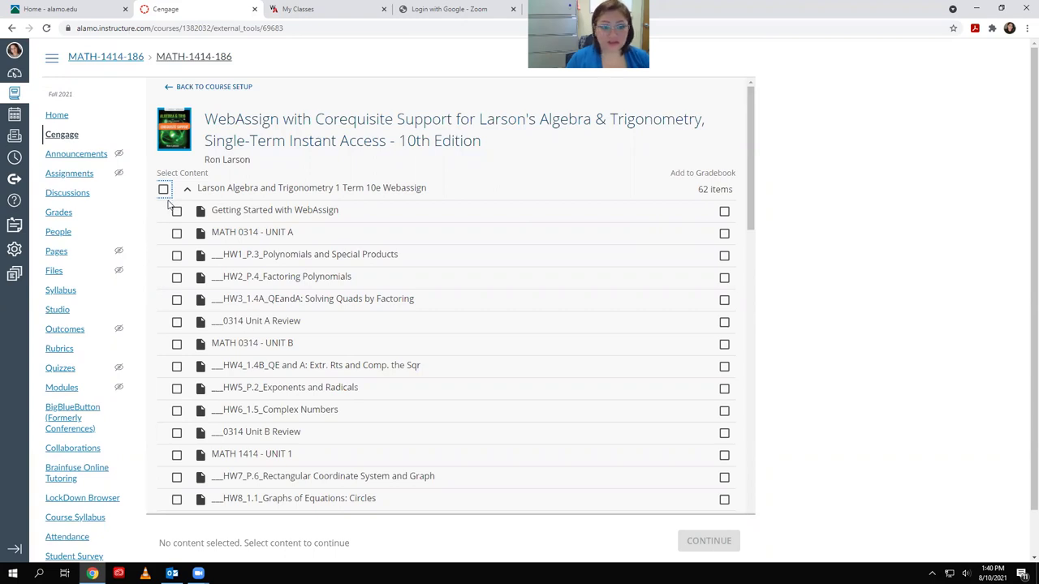
# Select Getting Started through 0314 Unit B Review, adding Unit B Review to the gradebook
pyautogui.click(177, 211)
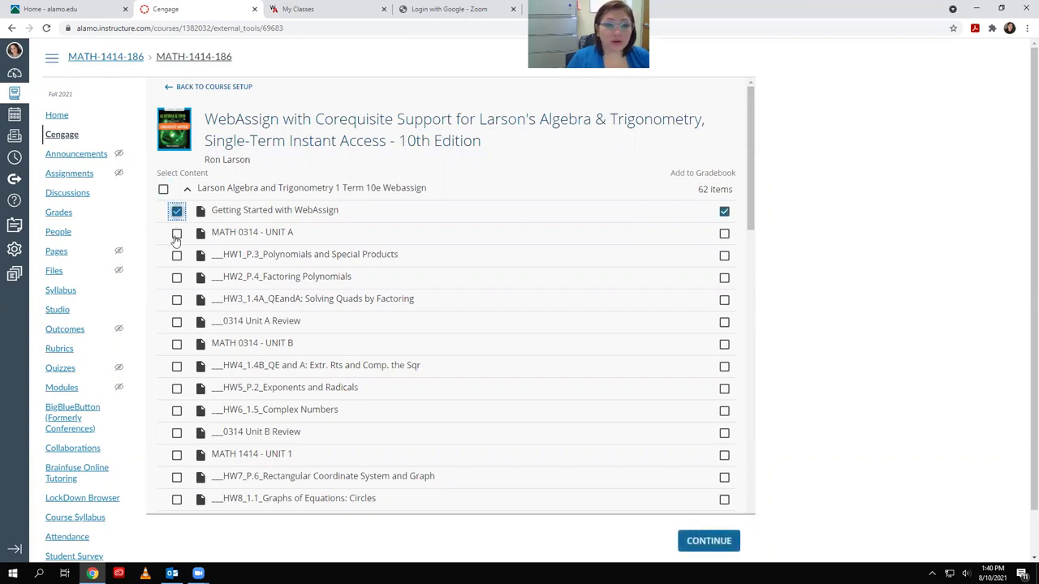
pyautogui.click(176, 234)
pyautogui.click(176, 255)
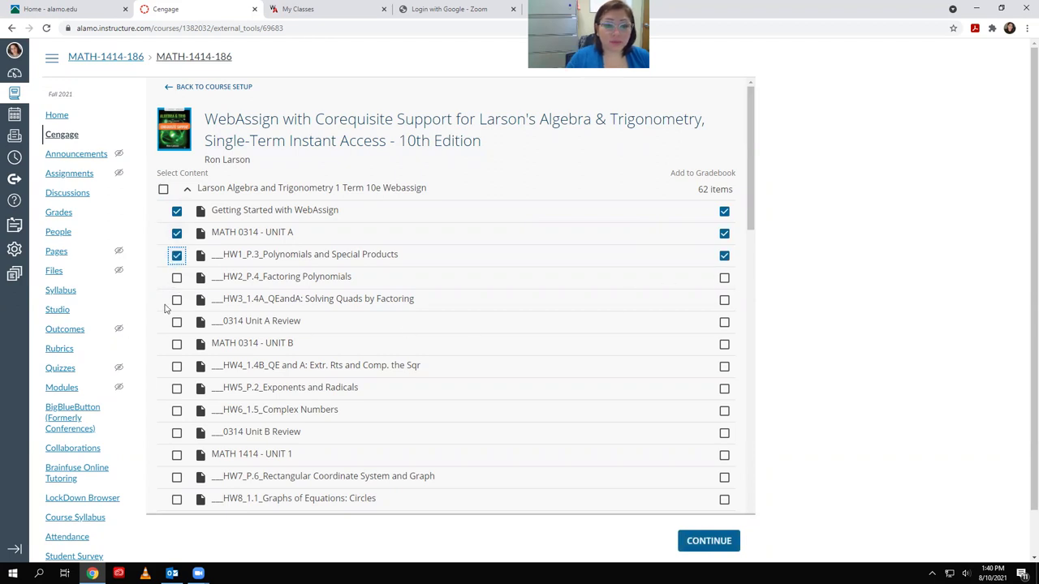
pyautogui.click(177, 277)
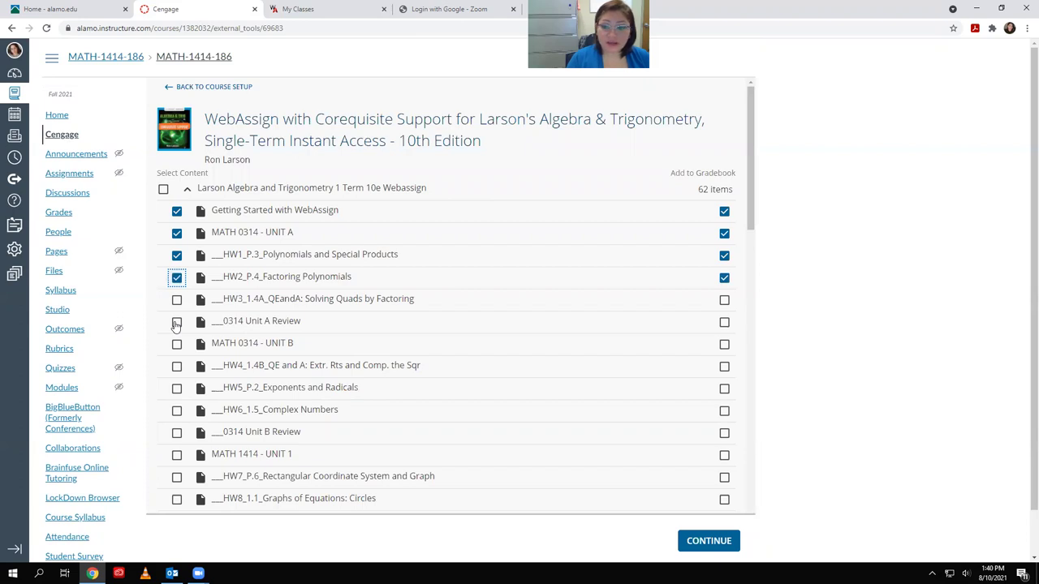
pyautogui.click(177, 300)
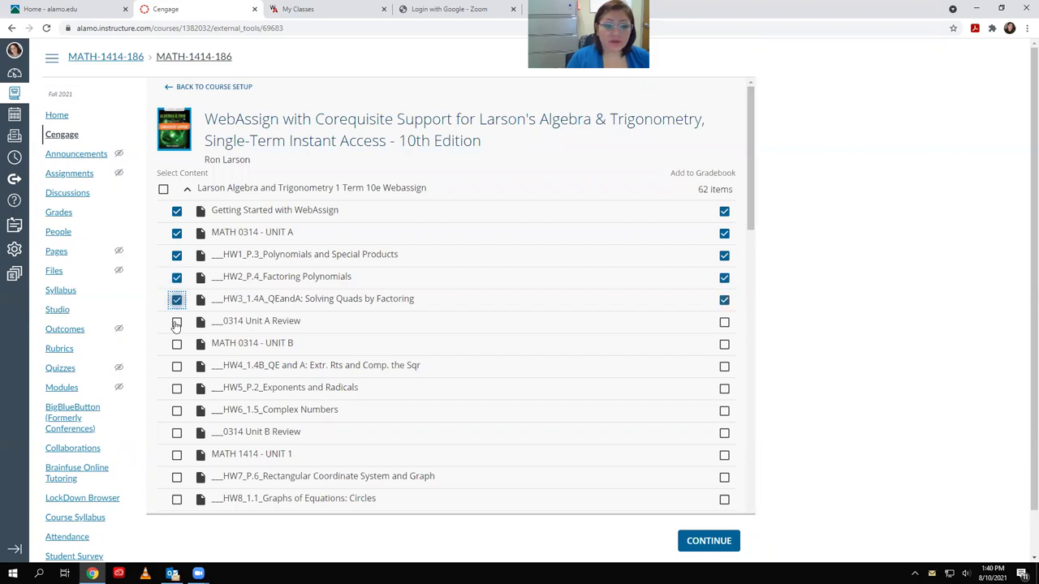
pyautogui.click(177, 322)
pyautogui.click(177, 344)
pyautogui.click(176, 366)
pyautogui.click(177, 387)
pyautogui.click(177, 411)
pyautogui.click(176, 432)
pyautogui.click(725, 434)
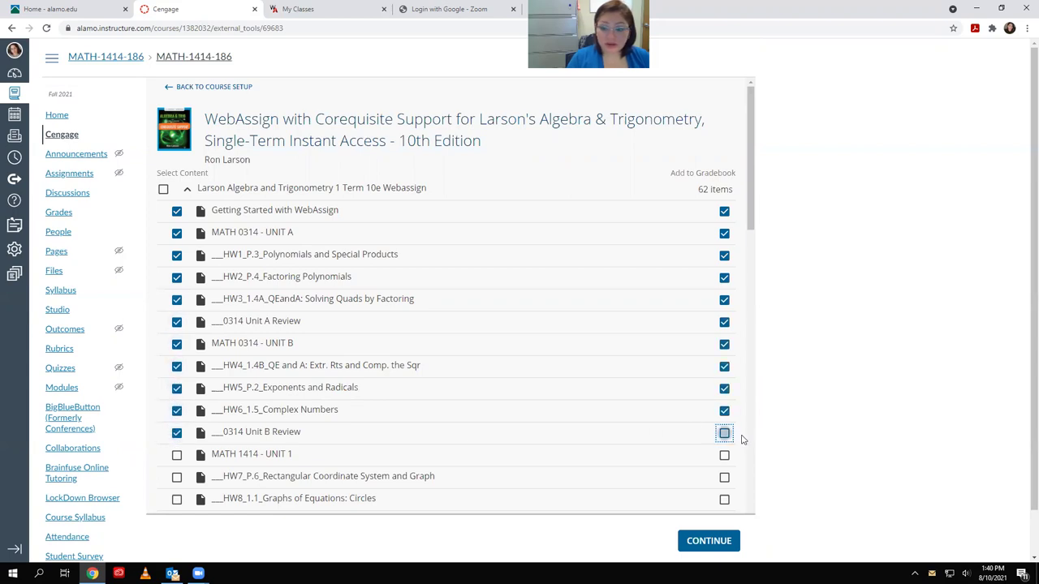
pyautogui.scroll(-3, 506, 382)
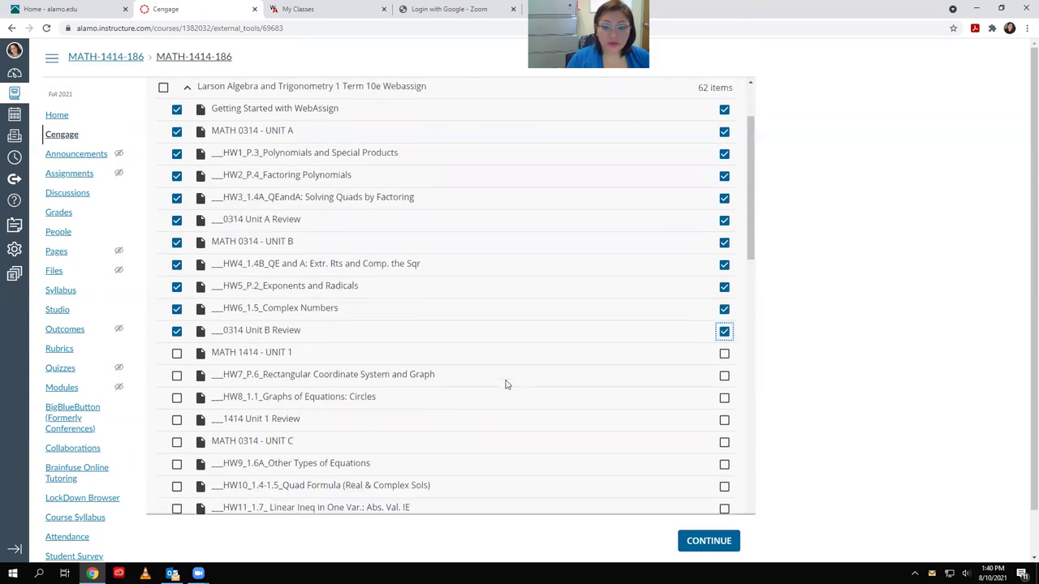
# Select MATH 1414 - UNIT 1 through HW13_2.2_Functions for import
pyautogui.click(177, 238)
pyautogui.click(177, 261)
pyautogui.click(177, 283)
pyautogui.click(177, 305)
pyautogui.click(177, 328)
pyautogui.click(177, 350)
pyautogui.click(177, 371)
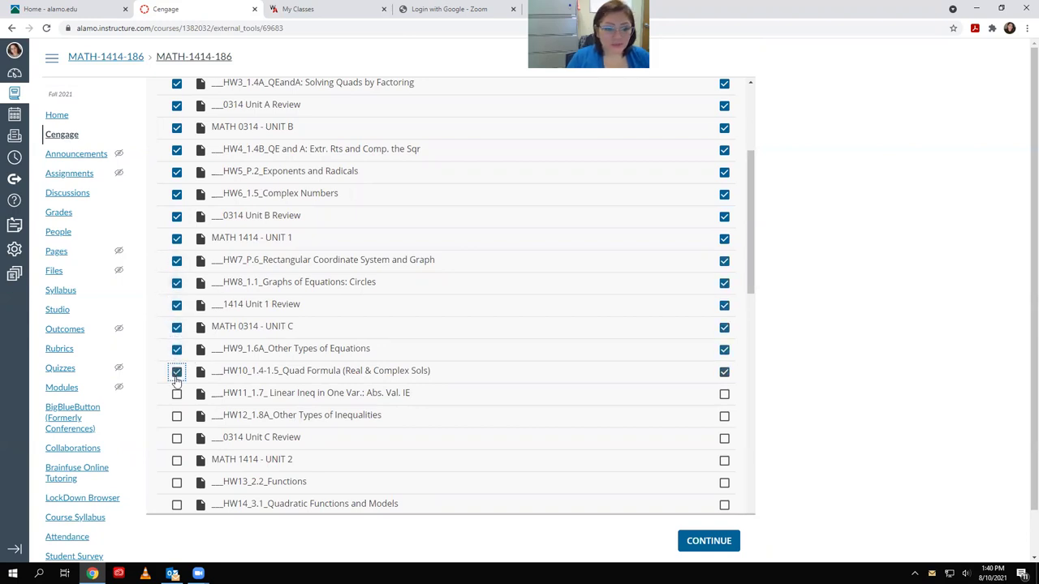
pyautogui.click(177, 394)
pyautogui.click(176, 417)
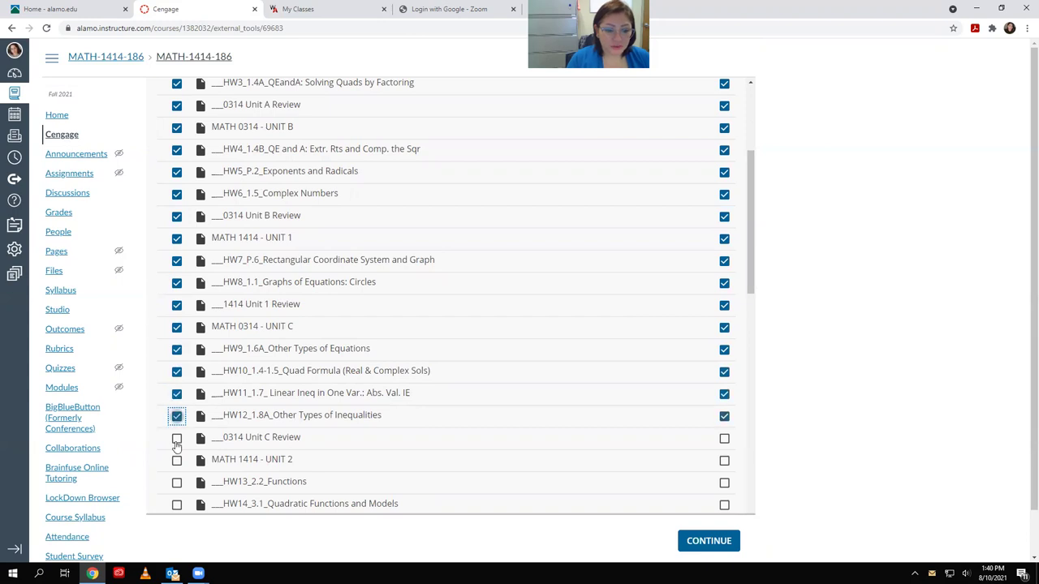
pyautogui.click(177, 438)
pyautogui.click(176, 460)
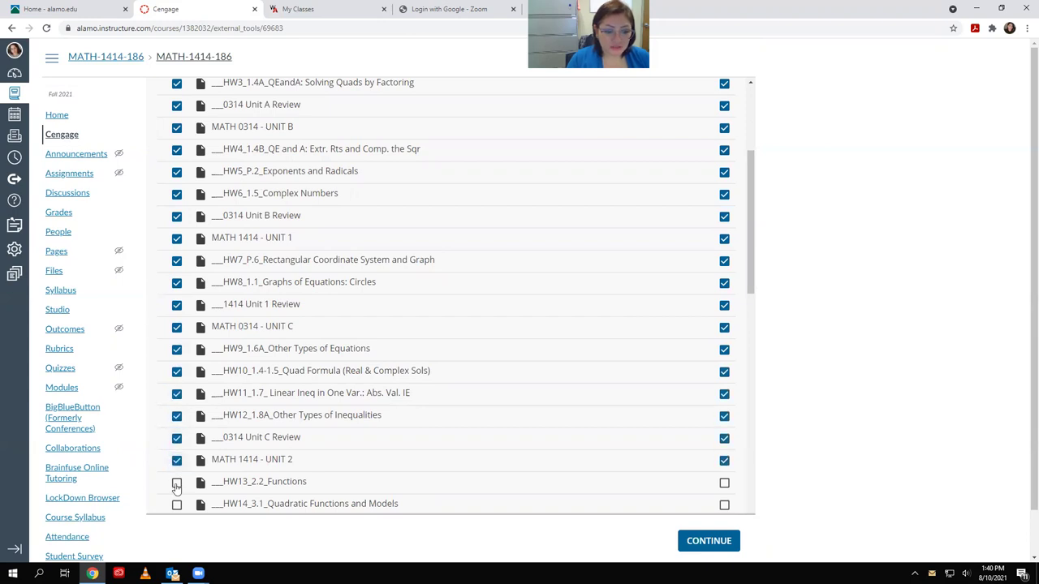
pyautogui.click(177, 481)
pyautogui.scroll(-2, 177, 478)
# Select HW14_3.1 through HW22_1.8C, including 1414 Unit 2 Review and MATH 0314 - UNIT D
pyautogui.click(176, 451)
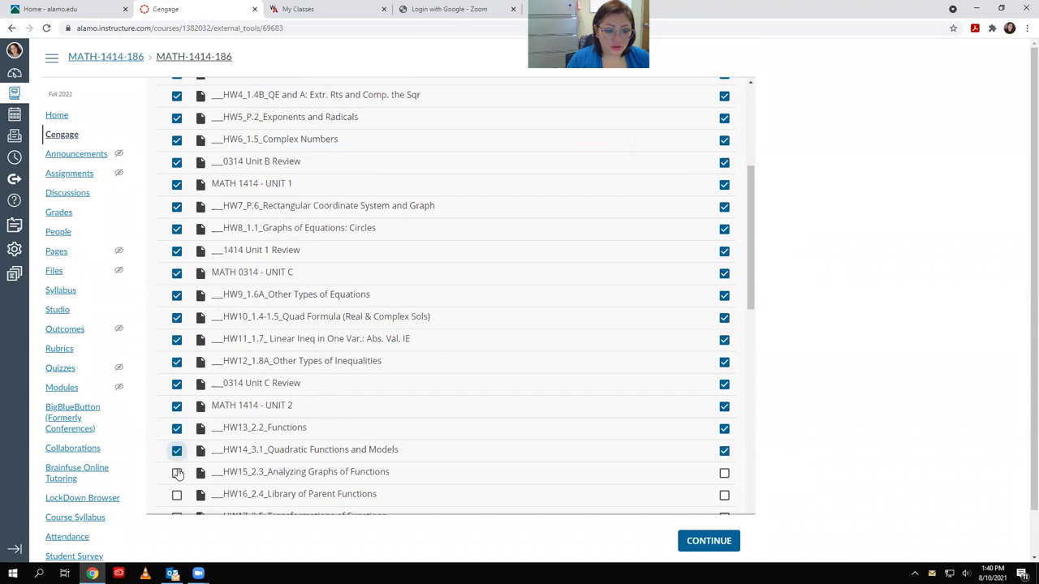
pyautogui.click(176, 472)
pyautogui.scroll(-3, 177, 471)
pyautogui.click(178, 335)
pyautogui.click(178, 357)
pyautogui.click(177, 379)
pyautogui.click(177, 398)
pyautogui.click(177, 420)
pyautogui.scroll(-3, 178, 420)
pyautogui.click(176, 281)
pyautogui.click(177, 303)
pyautogui.click(177, 325)
pyautogui.click(177, 348)
# Exclude MATH 0314 - UNIT A from the gradebook, then switch to WebAssign My Classes
pyautogui.scroll(8, 438, 324)
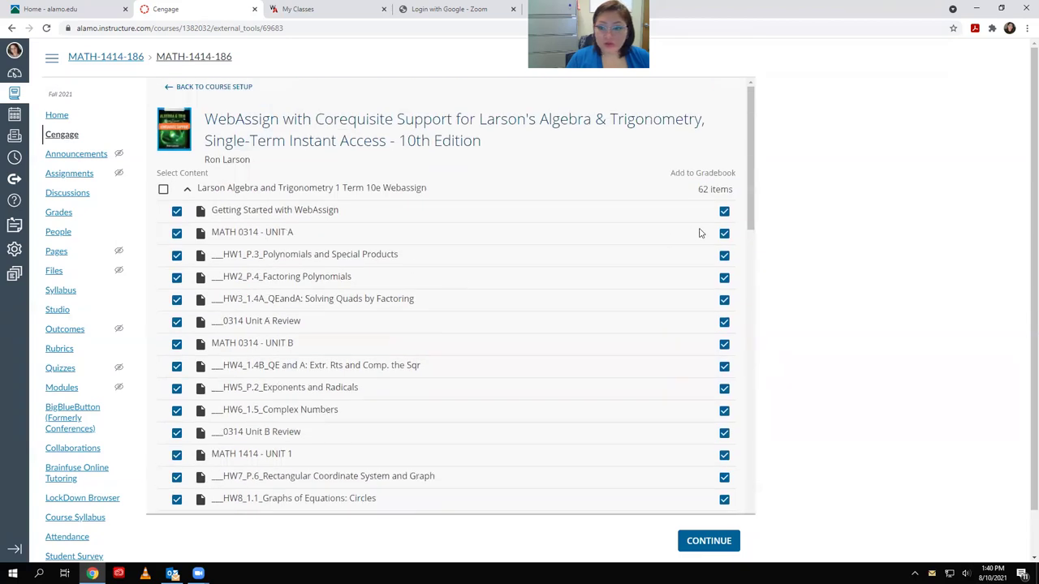
pyautogui.click(724, 233)
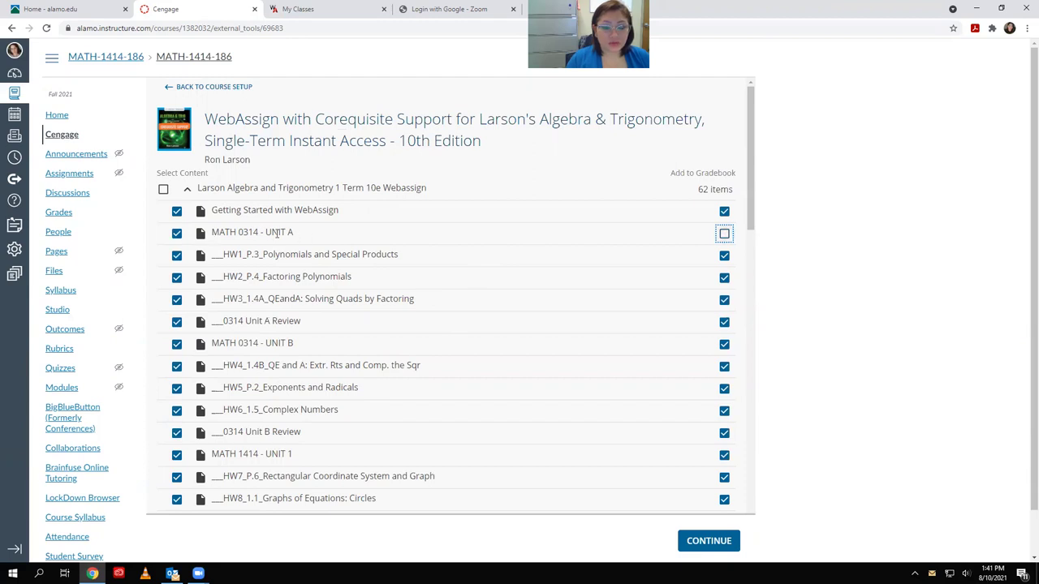
pyautogui.click(310, 10)
pyautogui.click(313, 228)
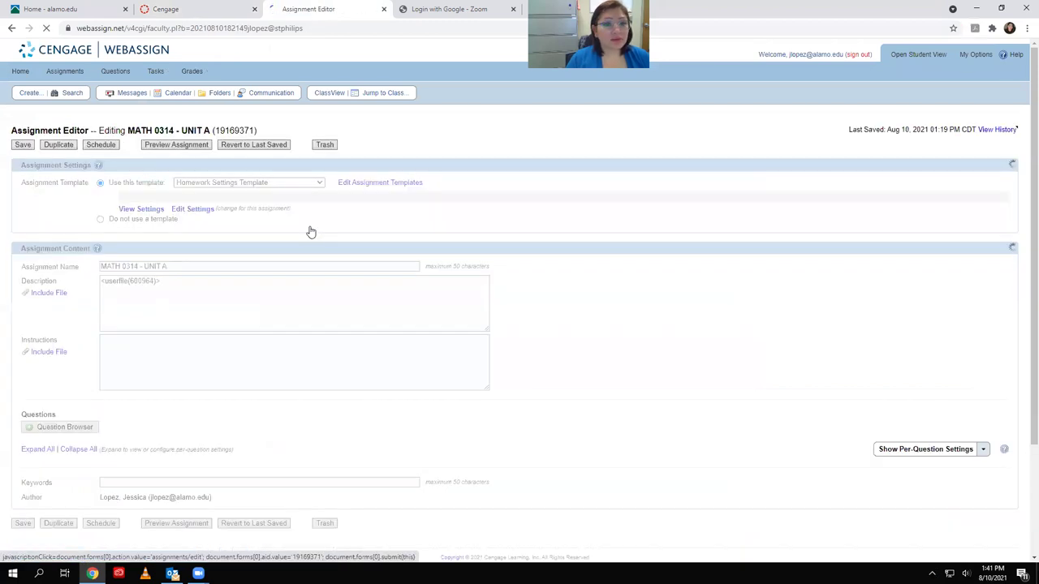
pyautogui.click(173, 146)
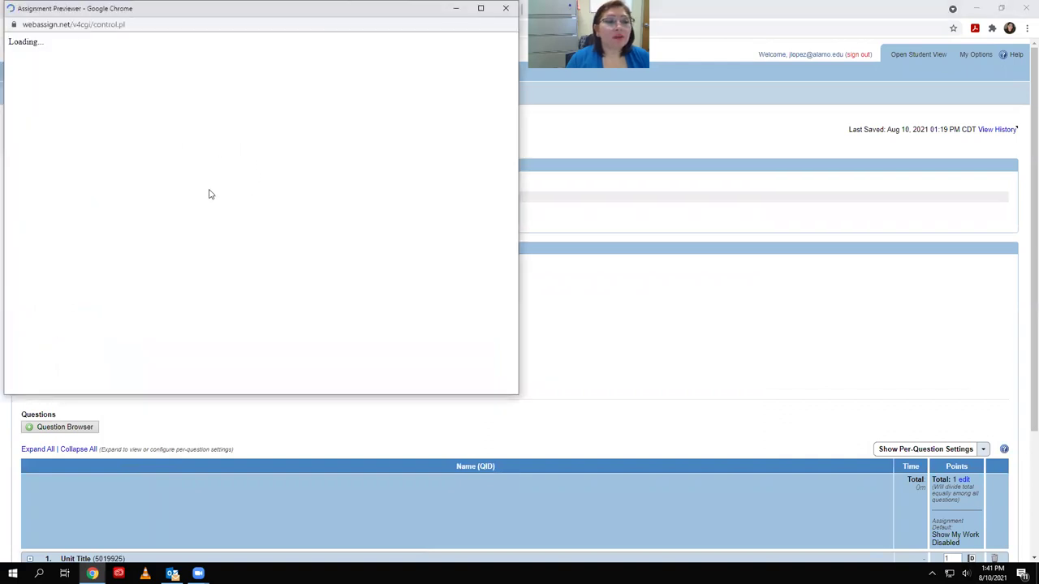
pyautogui.scroll(-1, 48, 190)
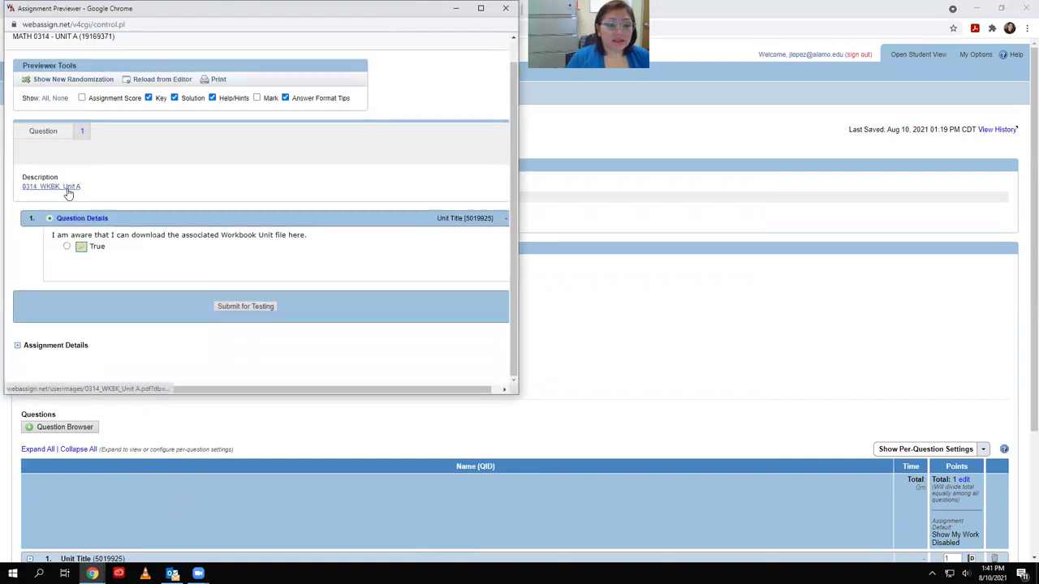
pyautogui.click(69, 188)
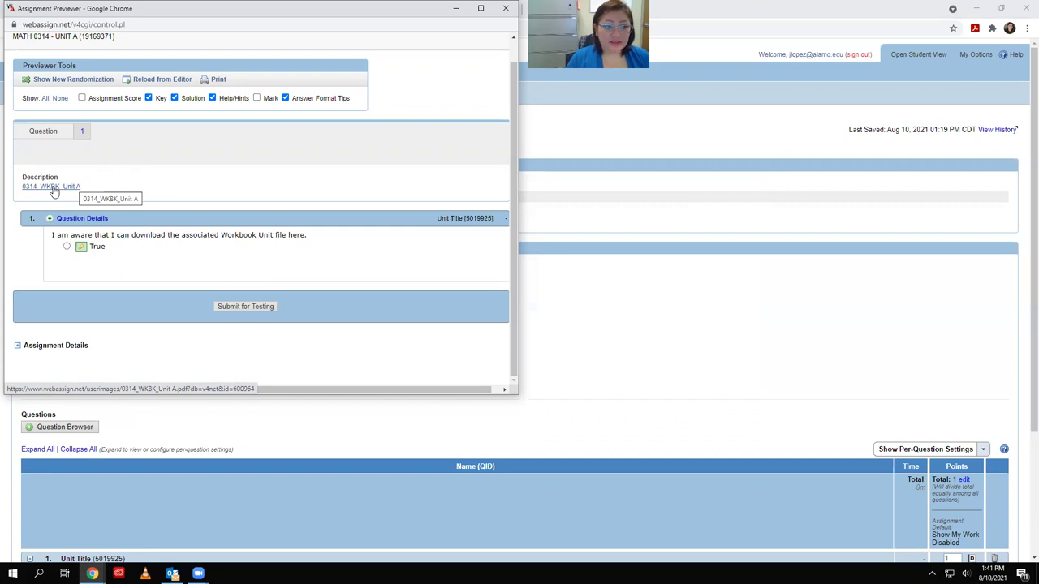
pyautogui.click(54, 189)
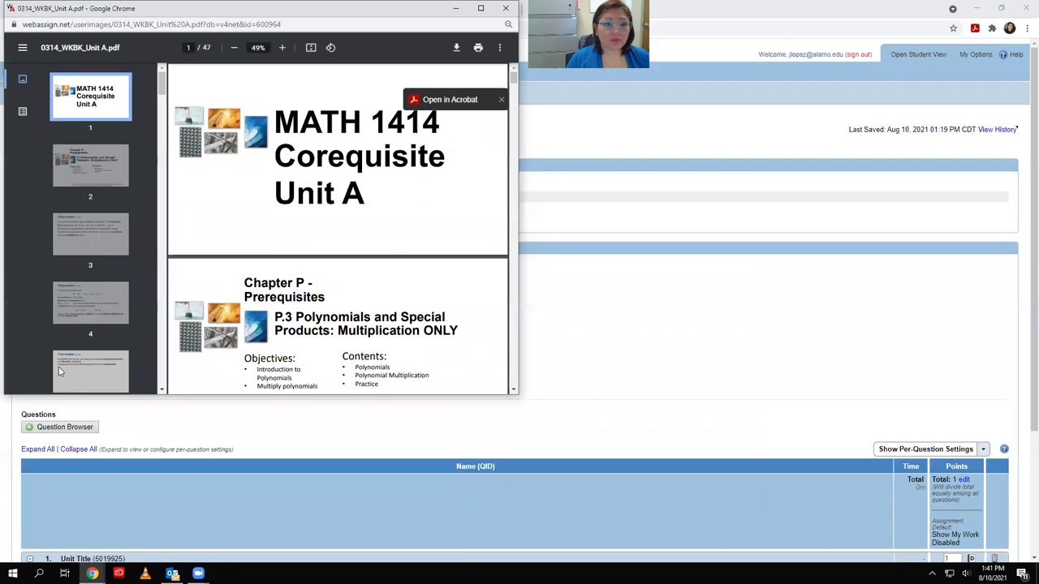
pyautogui.scroll(-5, 276, 170)
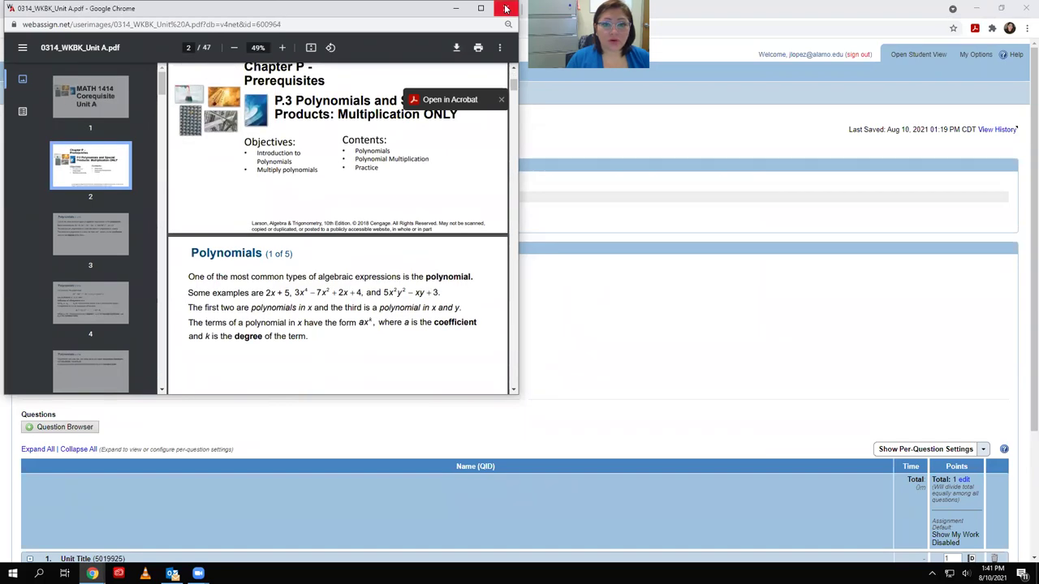
pyautogui.click(505, 8)
pyautogui.scroll(-2, 162, 357)
pyautogui.scroll(2, 171, 350)
pyautogui.click(173, 144)
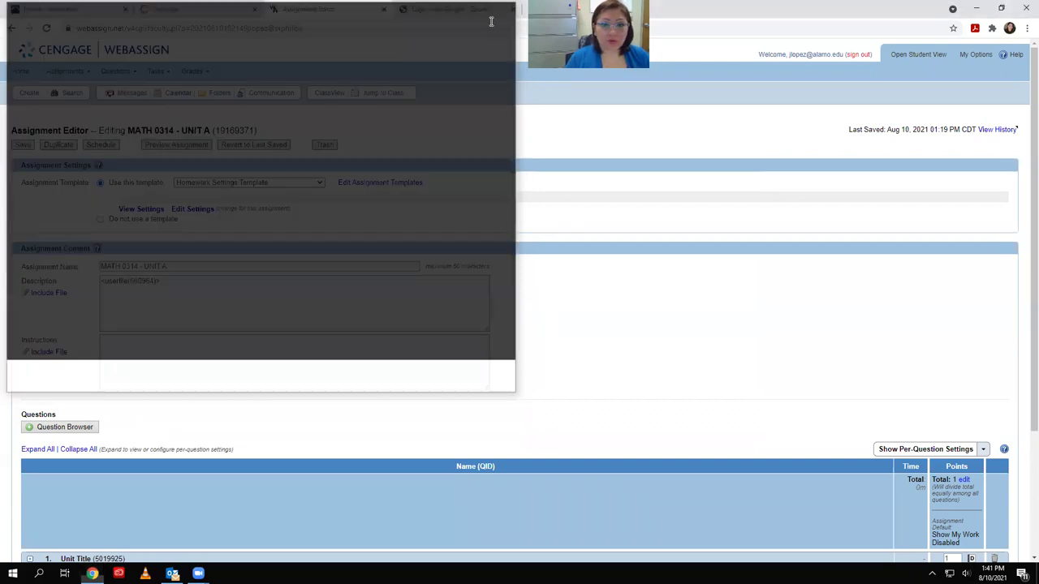
pyautogui.click(506, 8)
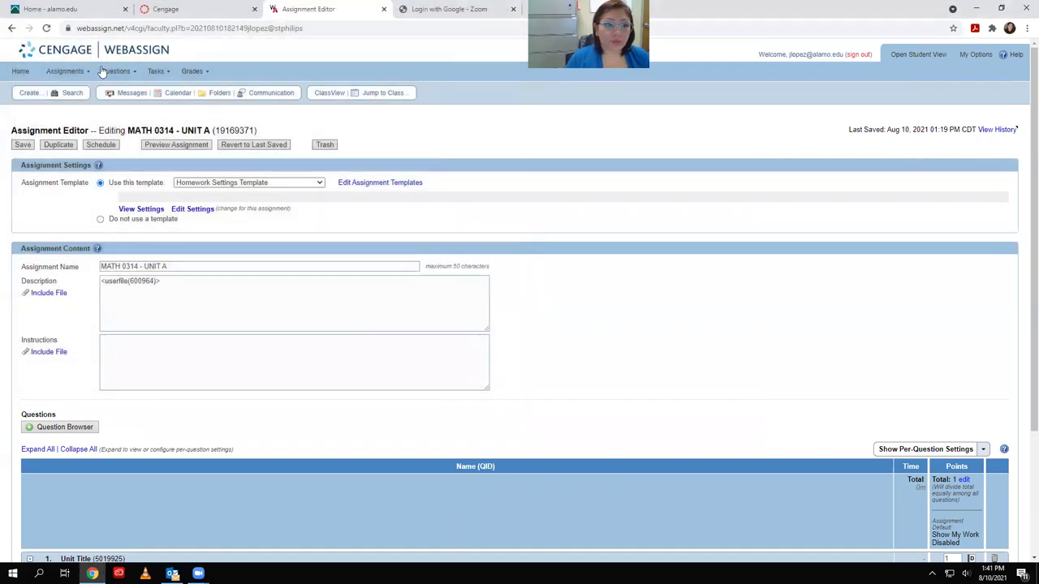
pyautogui.click(17, 72)
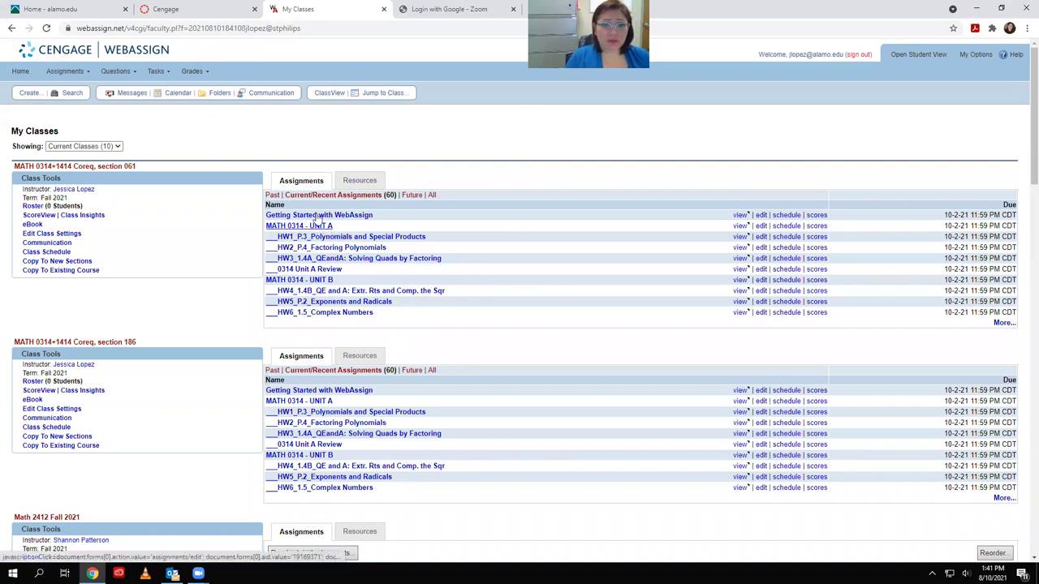
# Back on content selection, exclude MATH 0314 UNIT B, MATH 1414 UNIT 1 and UNIT C from the gradebook
pyautogui.click(199, 9)
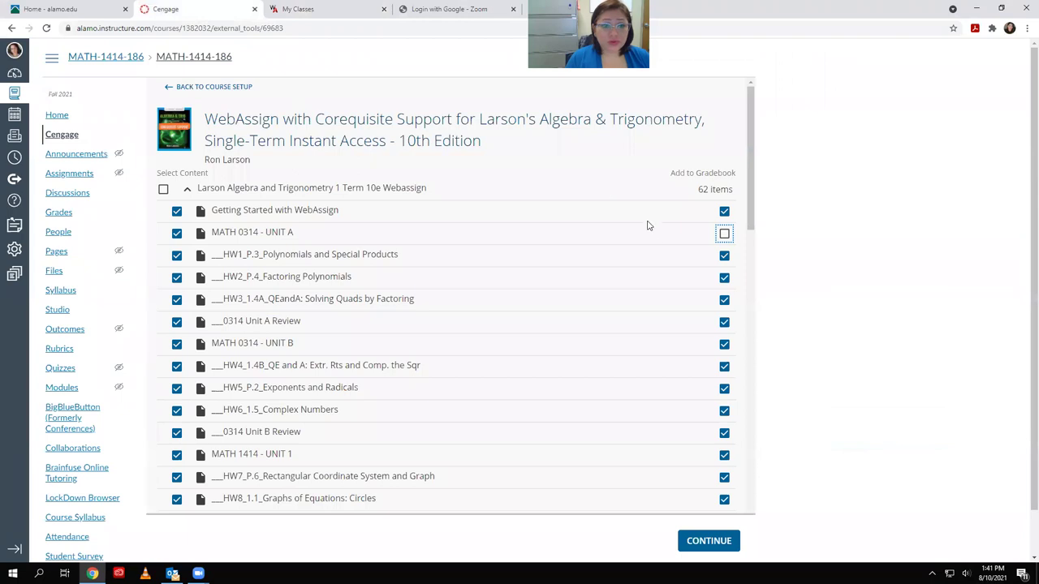
pyautogui.click(723, 343)
pyautogui.scroll(-1, 698, 348)
pyautogui.scroll(-1, 696, 349)
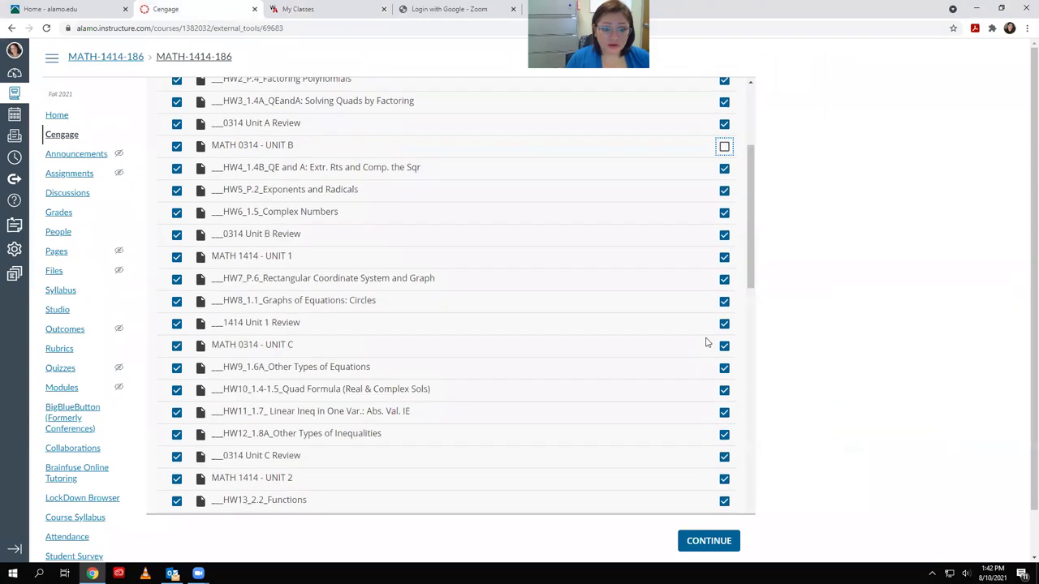
pyautogui.click(722, 240)
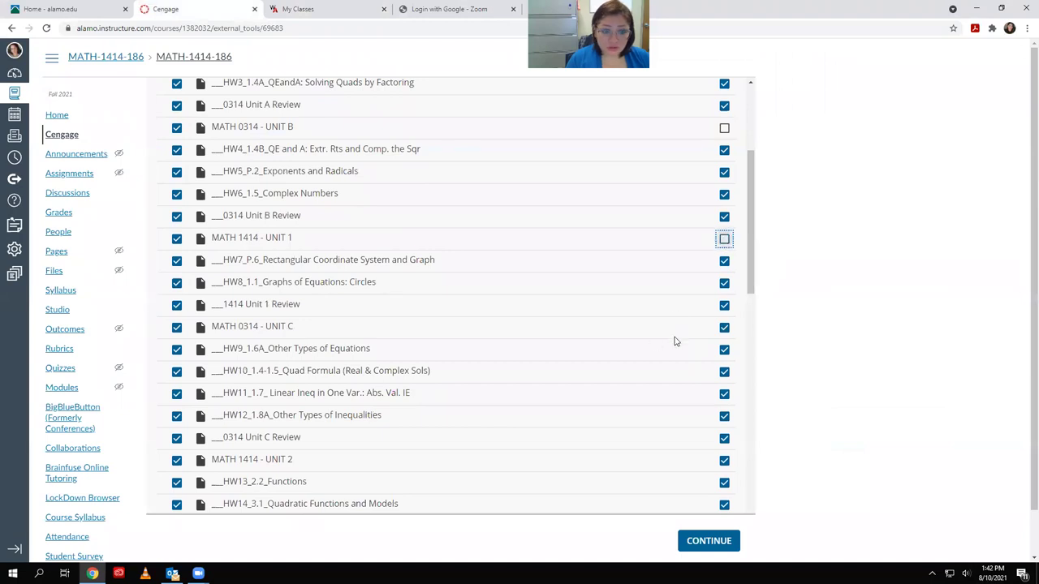
pyautogui.click(723, 329)
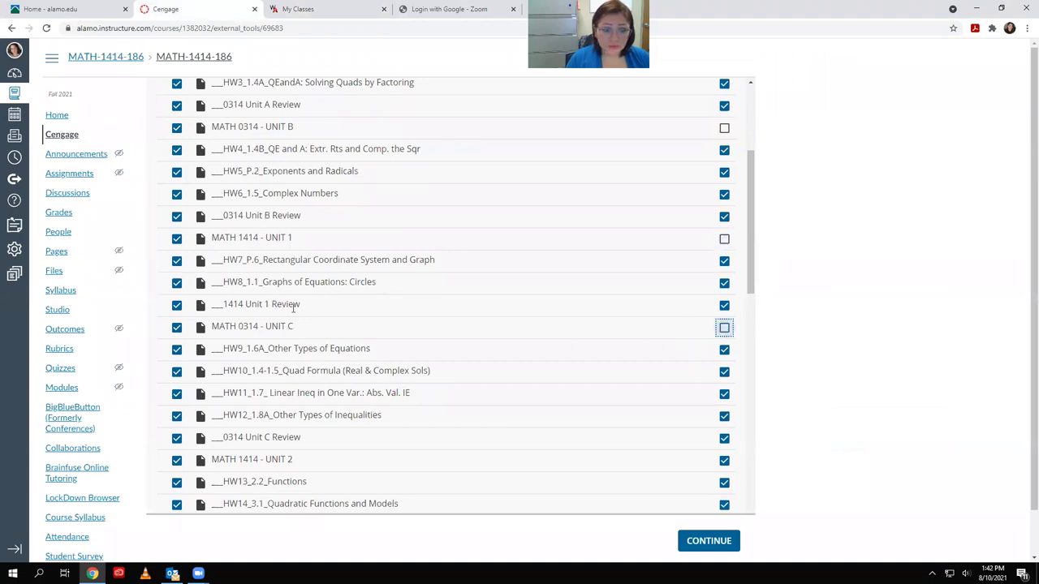
# Select 0314 Unit D Review, HW23_3.2 and the MATH 1414 - UNIT 3 header for import
pyautogui.scroll(-1, 244, 279)
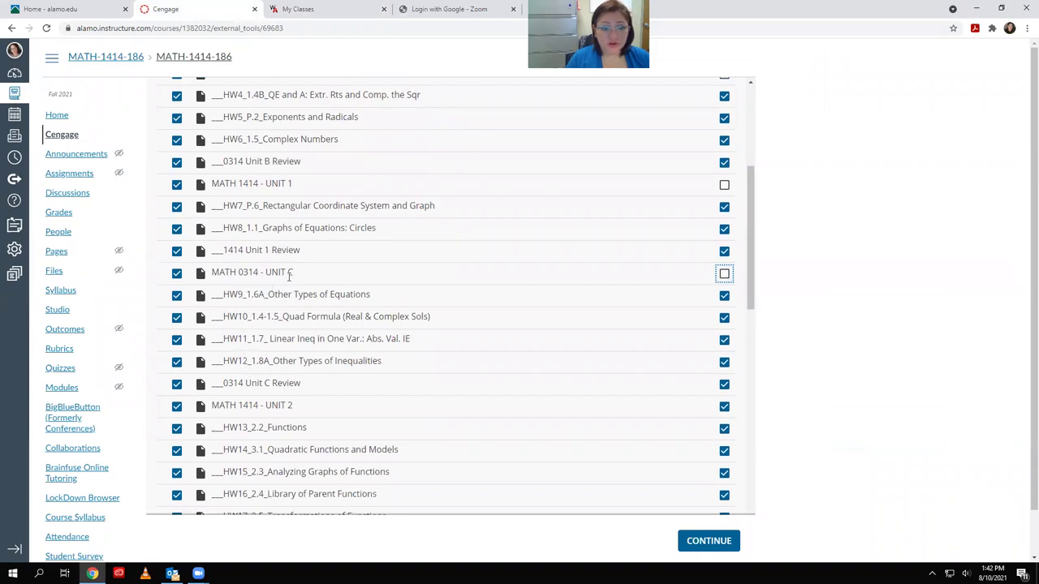
pyautogui.scroll(-3, 649, 269)
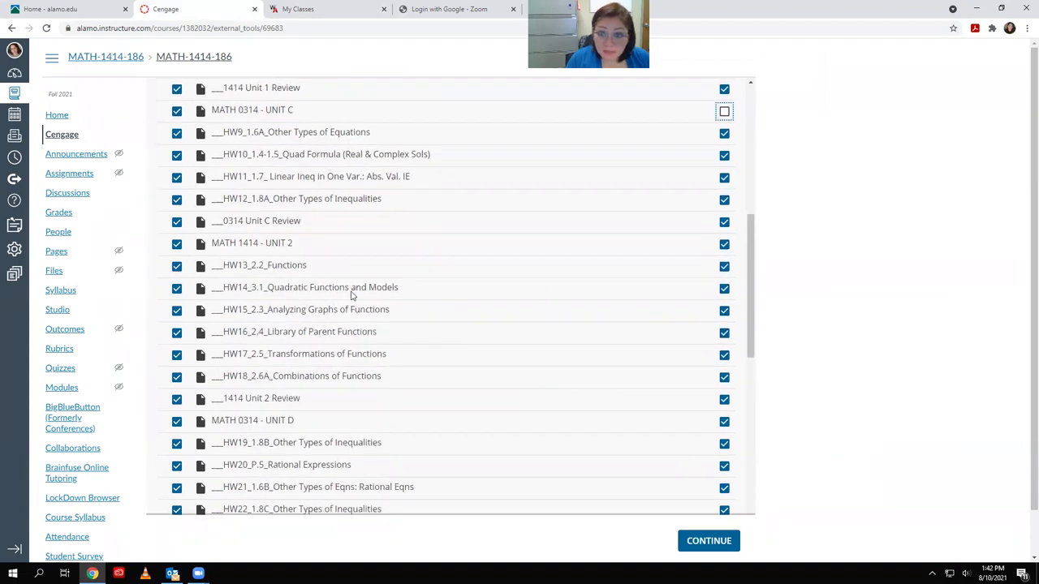
pyautogui.scroll(-3, 396, 297)
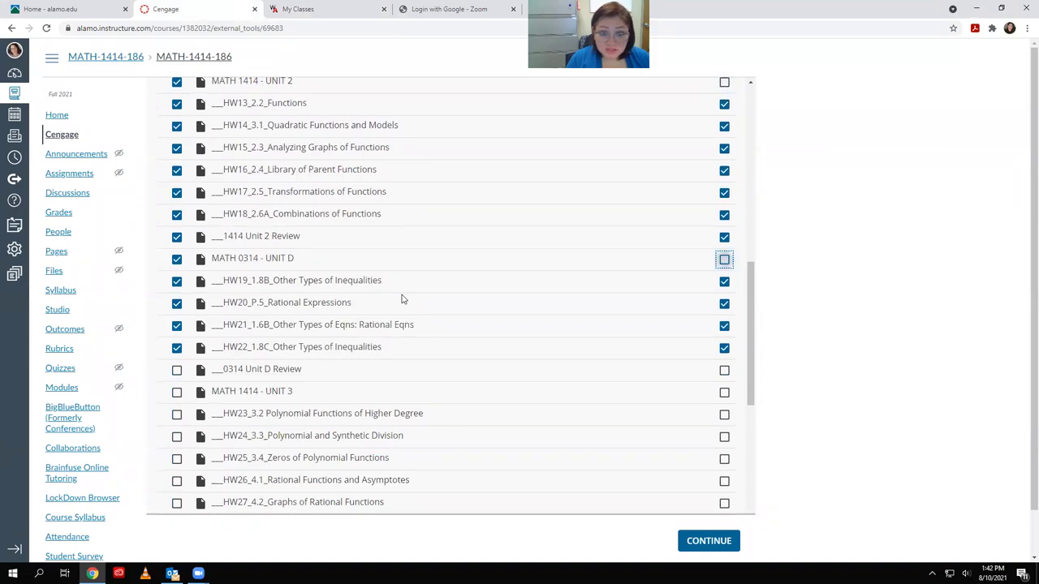
pyautogui.scroll(-2, 404, 300)
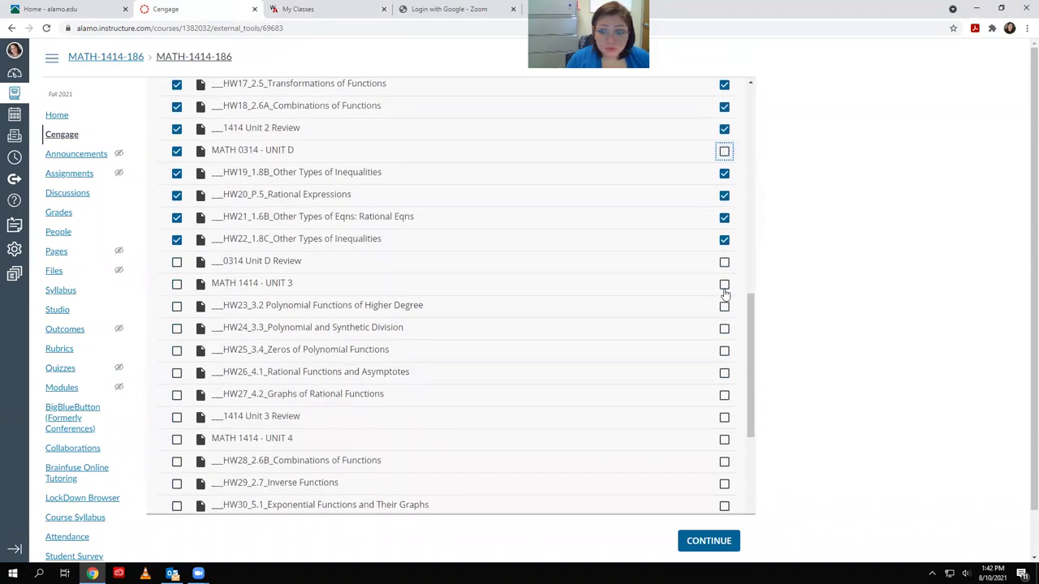
pyautogui.click(725, 263)
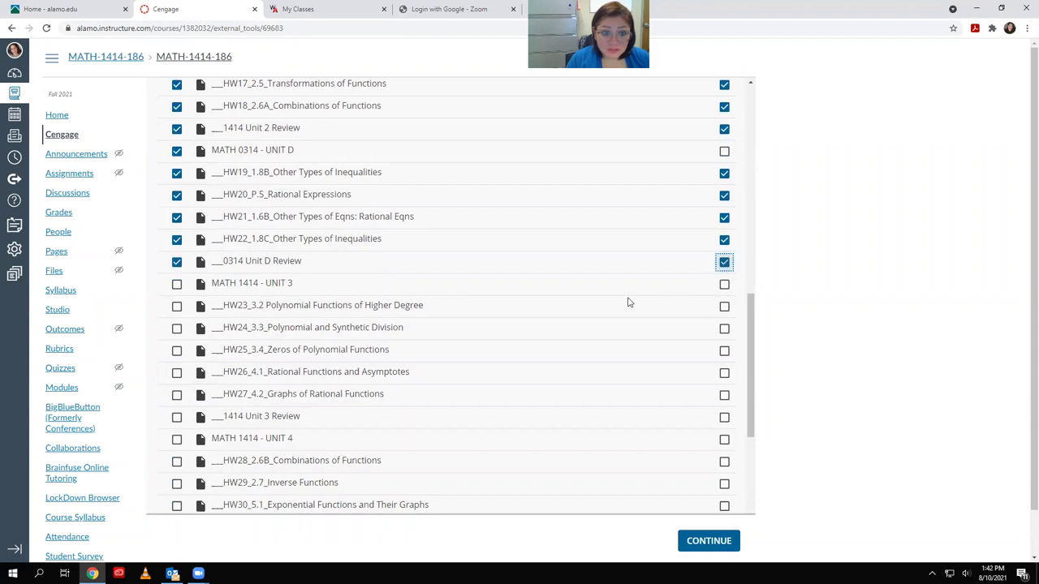
pyautogui.click(176, 306)
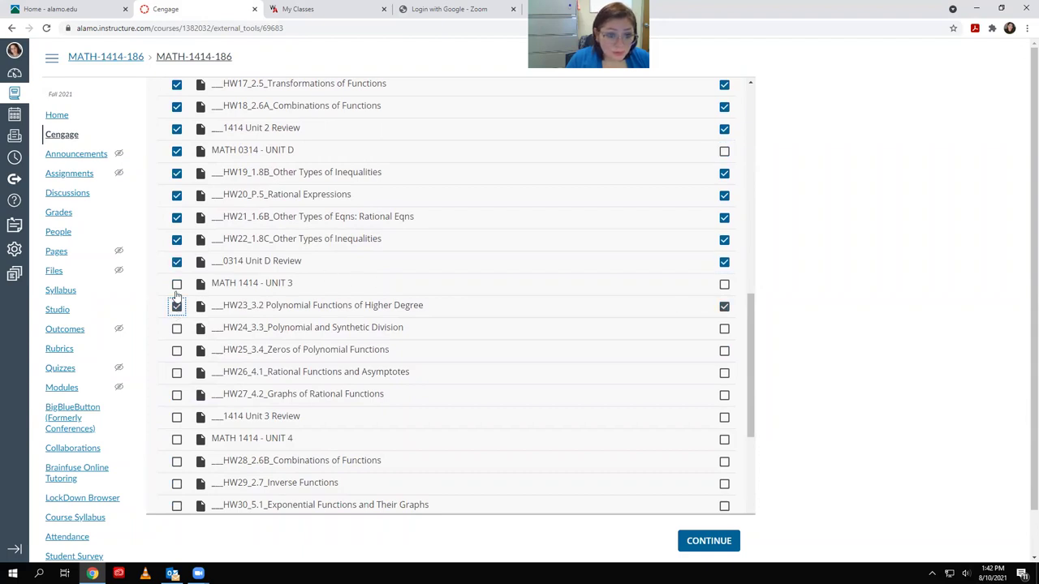
pyautogui.click(176, 286)
# Keep MATH 1414 - UNIT 3 selected for import but excluded from the gradebook
pyautogui.scroll(5, 236, 317)
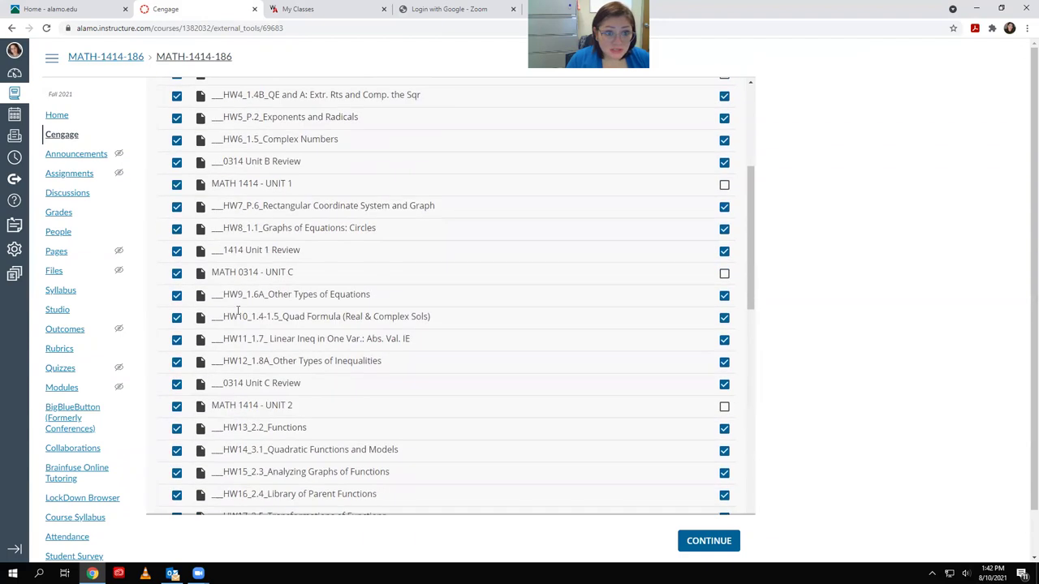
pyautogui.scroll(-4, 241, 317)
pyautogui.scroll(-3, 241, 317)
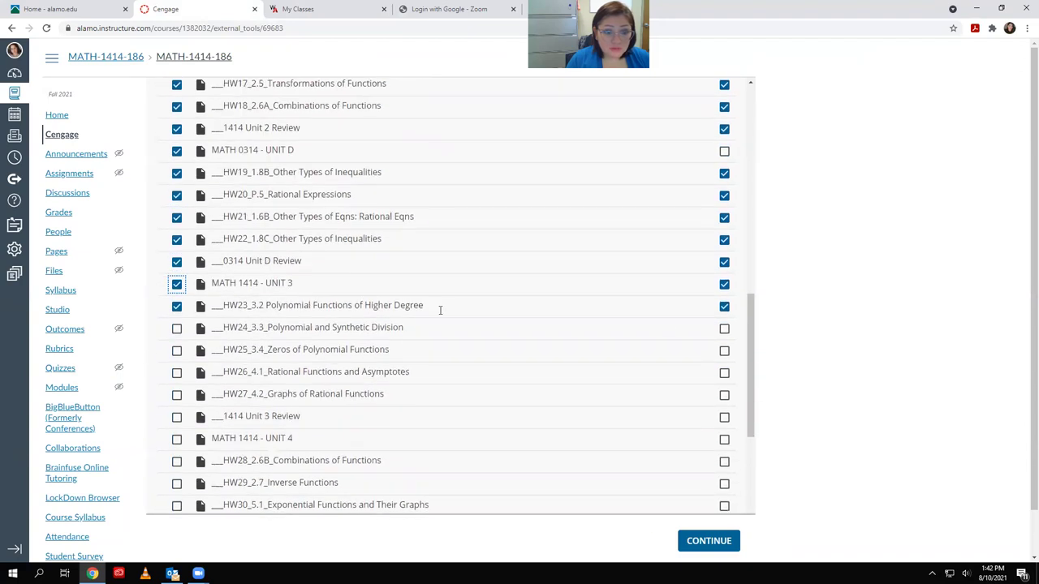
pyautogui.click(724, 285)
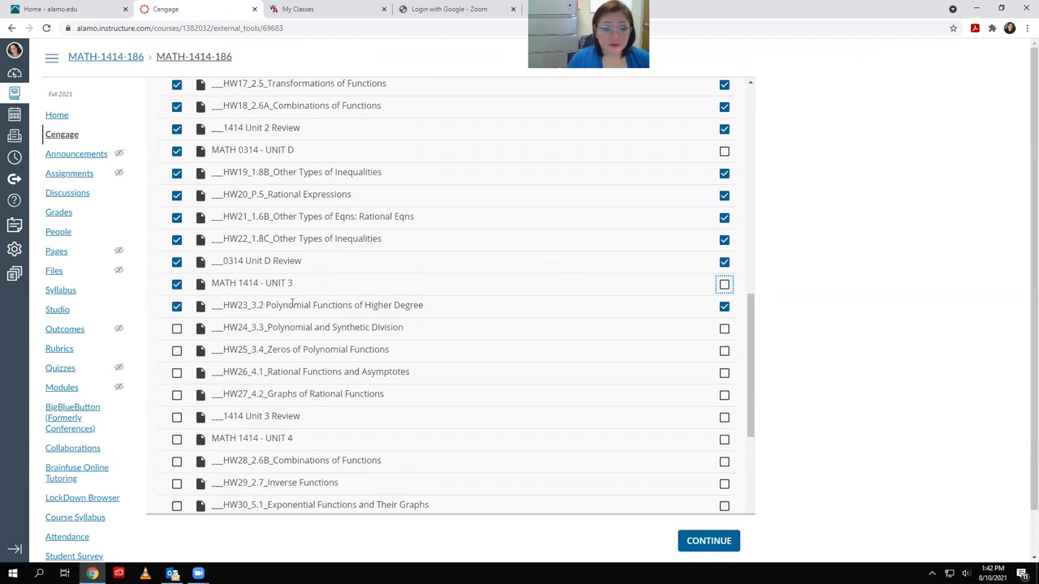
pyautogui.click(177, 287)
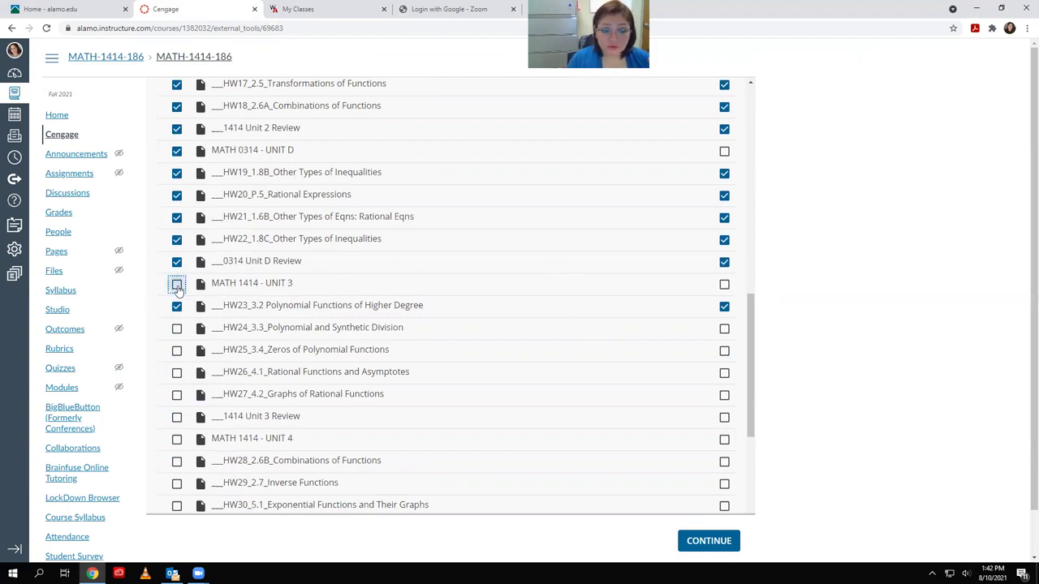
pyautogui.click(177, 285)
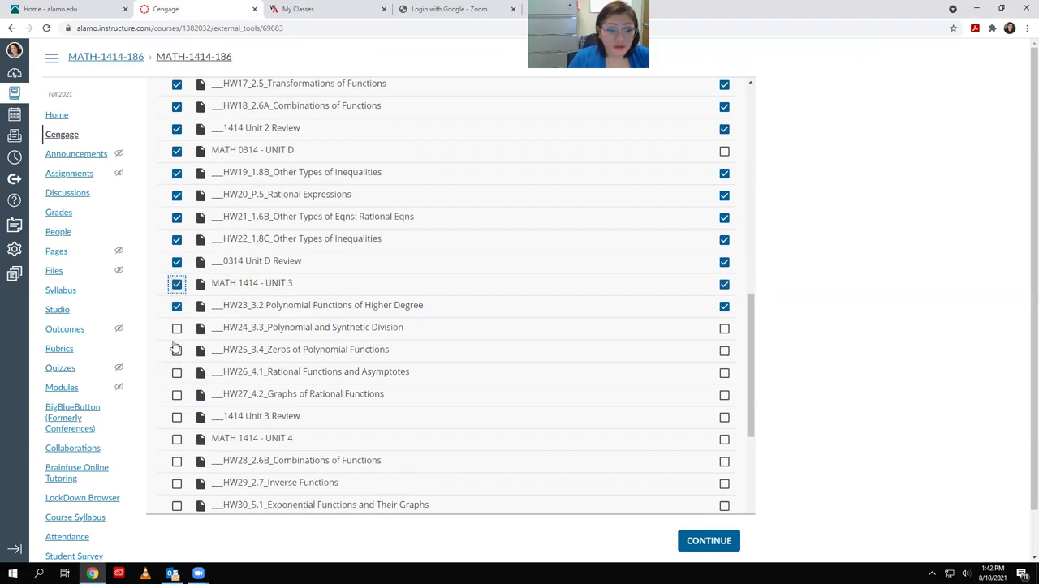
pyautogui.click(724, 285)
pyautogui.click(724, 286)
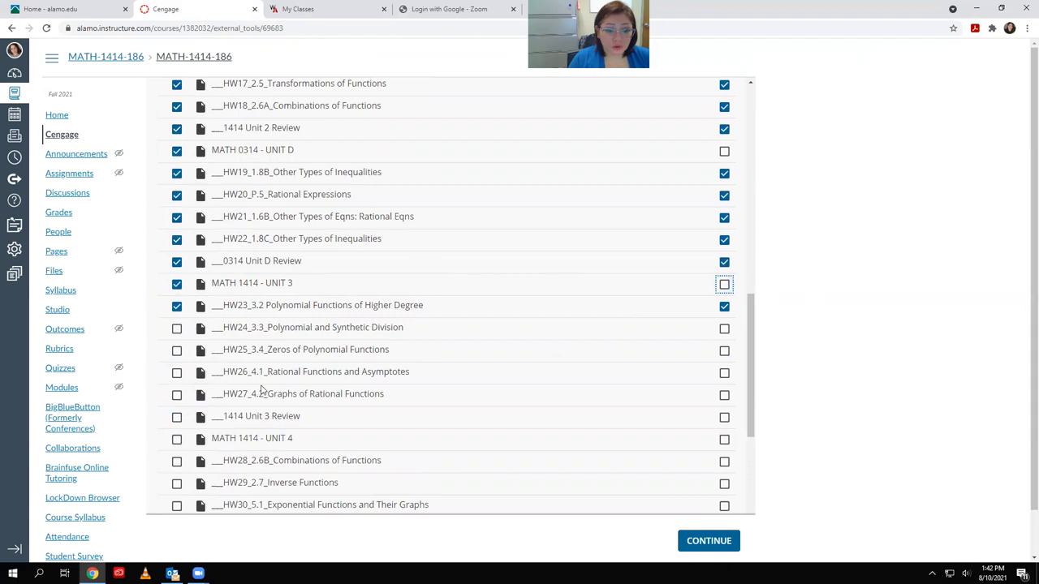
# Select HW24_3.3, HW25_3.4, HW26_4.1 and HW27_4.2 for import
pyautogui.click(177, 329)
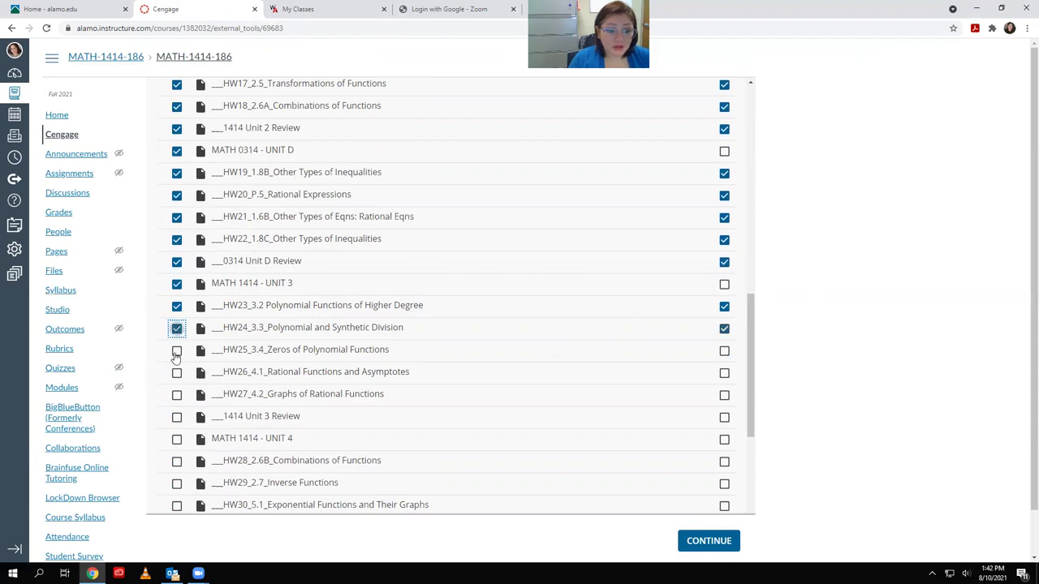
pyautogui.click(177, 351)
pyautogui.click(177, 373)
pyautogui.click(178, 395)
pyautogui.scroll(-2, 180, 400)
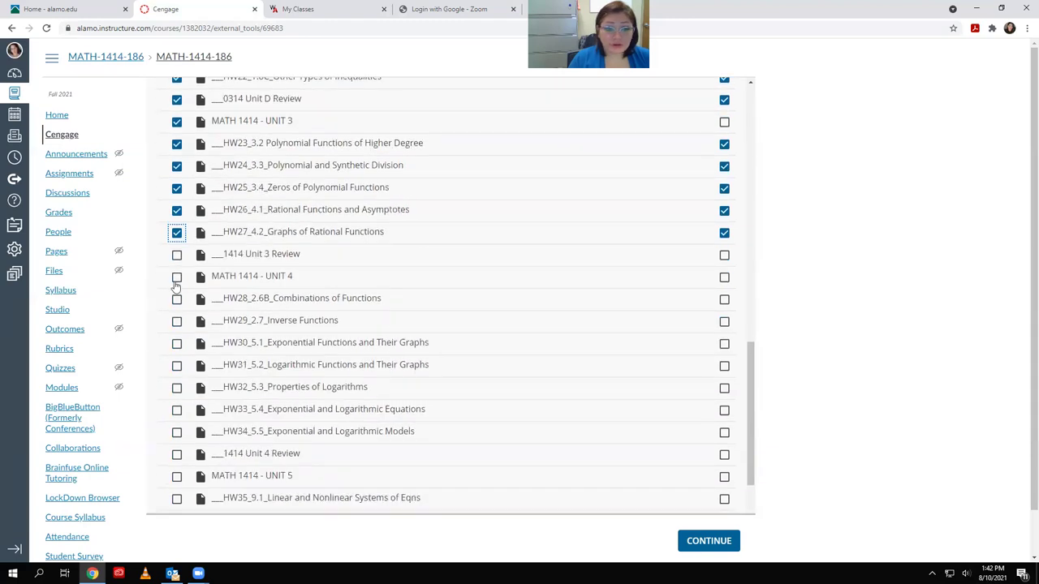
# Select 1414 Unit 3 Review, HW28, HW29 and the UNIT 4 header, excluding UNIT 4 from gradebook
pyautogui.click(177, 257)
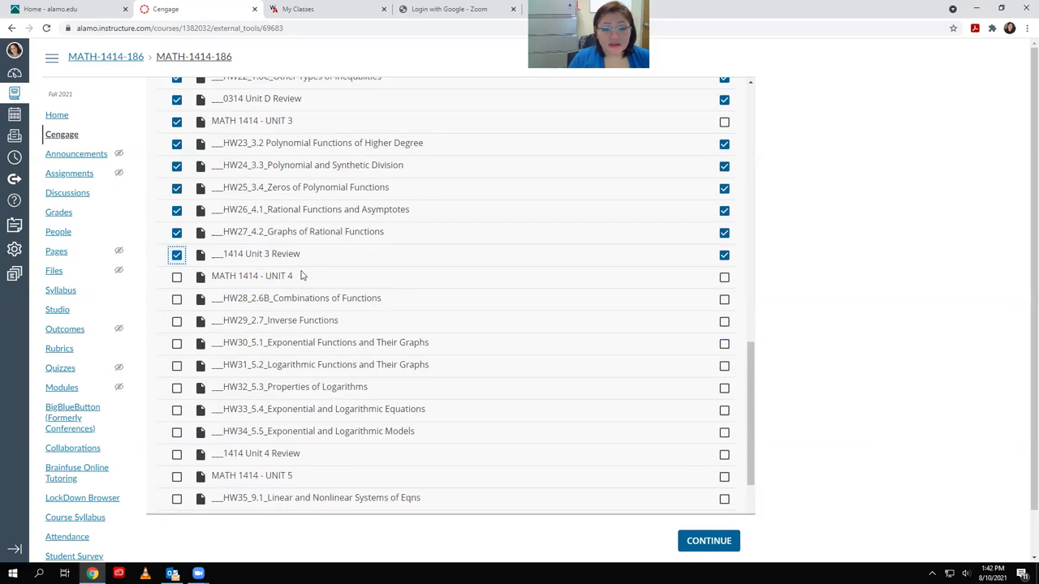
pyautogui.click(177, 299)
pyautogui.click(177, 320)
pyautogui.click(177, 277)
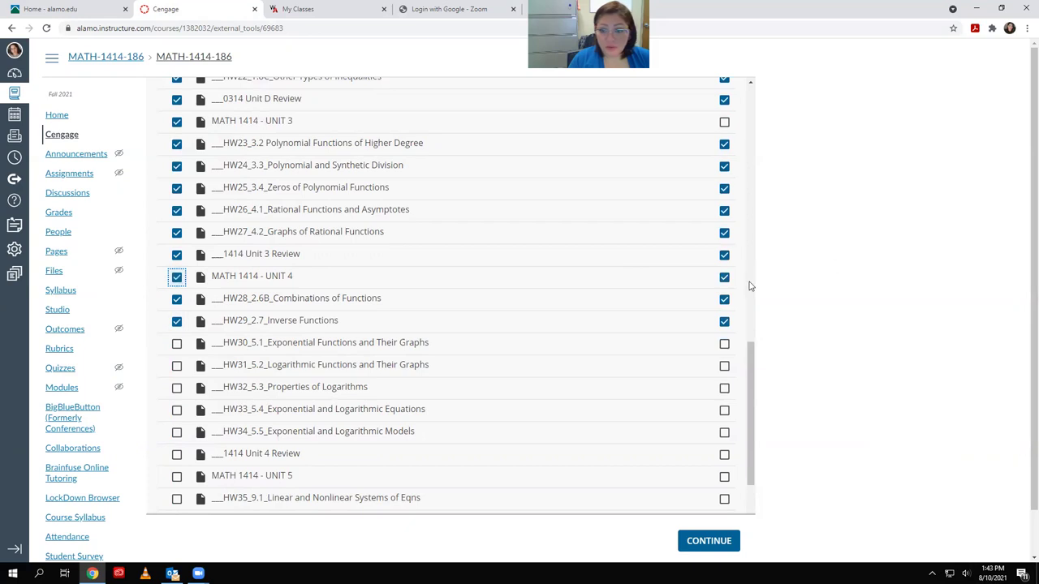
pyautogui.click(722, 277)
# Select HW30–HW34, 1414 Unit 4 Review and the UNIT 5 header, excluding UNIT 5 from gradebook
pyautogui.click(177, 343)
pyautogui.click(177, 366)
pyautogui.click(177, 389)
pyautogui.click(176, 411)
pyautogui.click(177, 432)
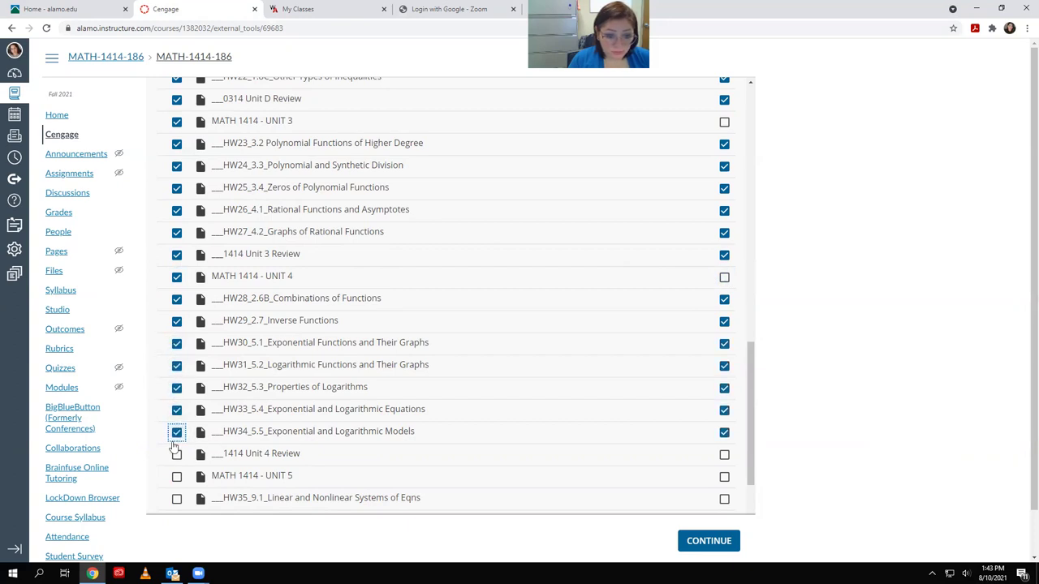
pyautogui.click(177, 455)
pyautogui.click(177, 477)
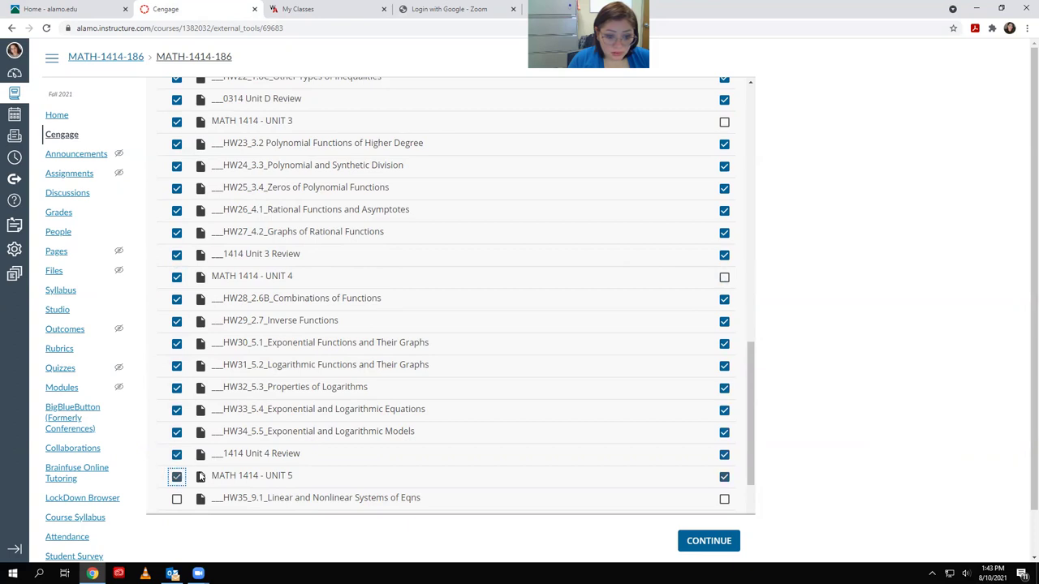
pyautogui.click(720, 480)
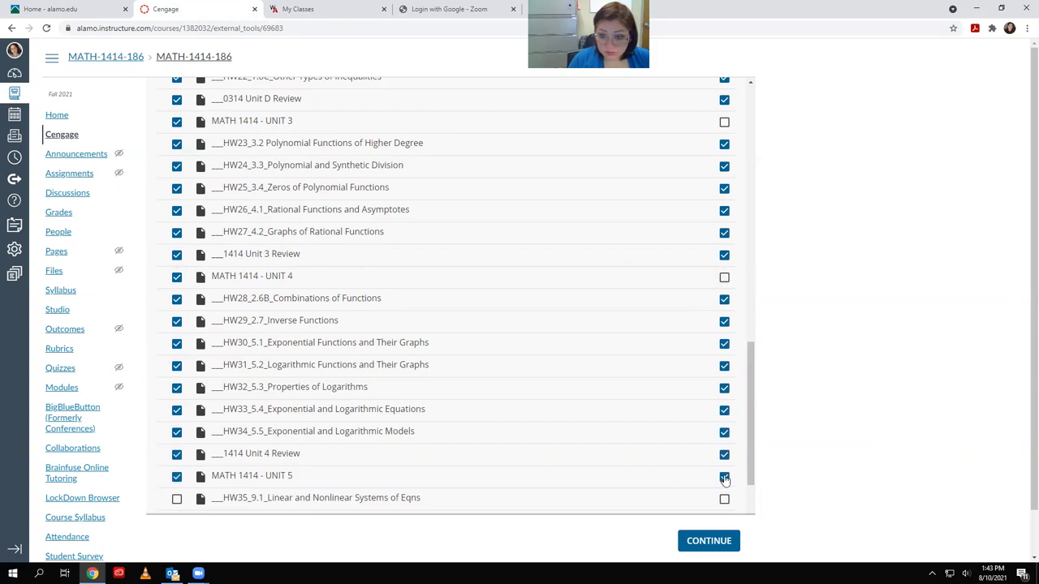
# Select HW35_9.1, HW36_9.2, HW37_10.1, HW38_10.2 and HW39_10.3 for import
pyautogui.scroll(-1, 657, 429)
pyautogui.click(177, 390)
pyautogui.click(177, 413)
pyautogui.click(177, 435)
pyautogui.click(177, 457)
pyautogui.press('Tab')
pyautogui.press('Tab')
pyautogui.press('space')
# Select HW40_10.4, HW41_10.5 and the 1414 Unit 5 Review for import
pyautogui.scroll(-2, 221, 260)
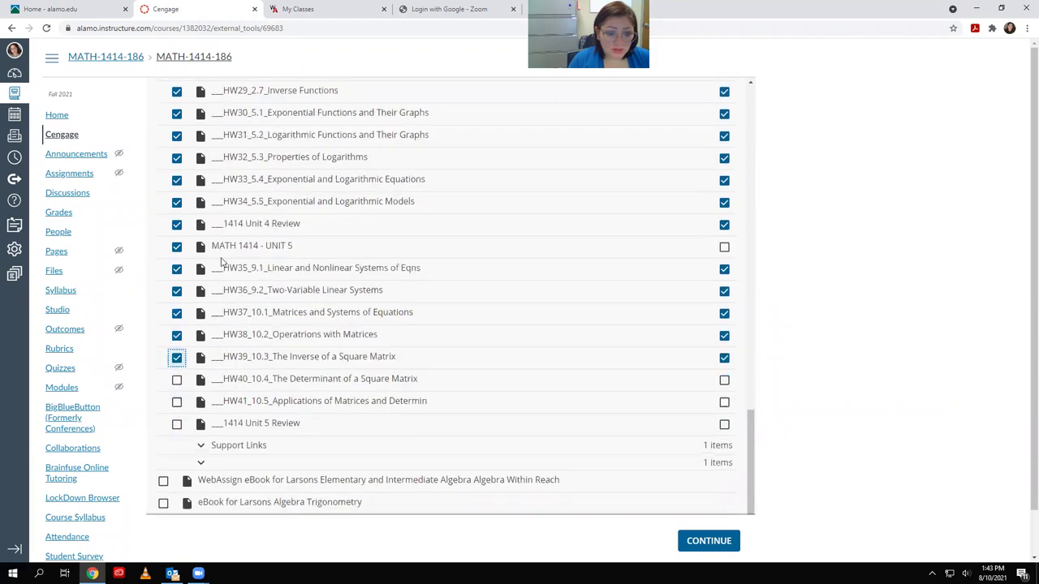
pyautogui.press('Tab')
pyautogui.press('Tab')
pyautogui.press('space')
pyautogui.press('Tab')
pyautogui.press('Tab')
pyautogui.press('space')
pyautogui.press('Tab')
pyautogui.press('Tab')
pyautogui.press('space')
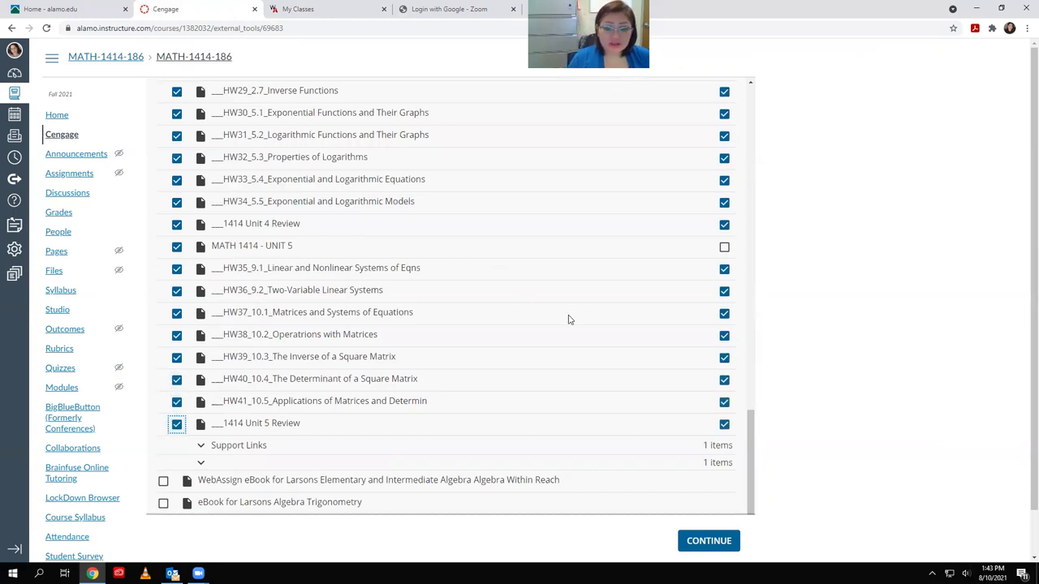
pyautogui.scroll(8, 630, 329)
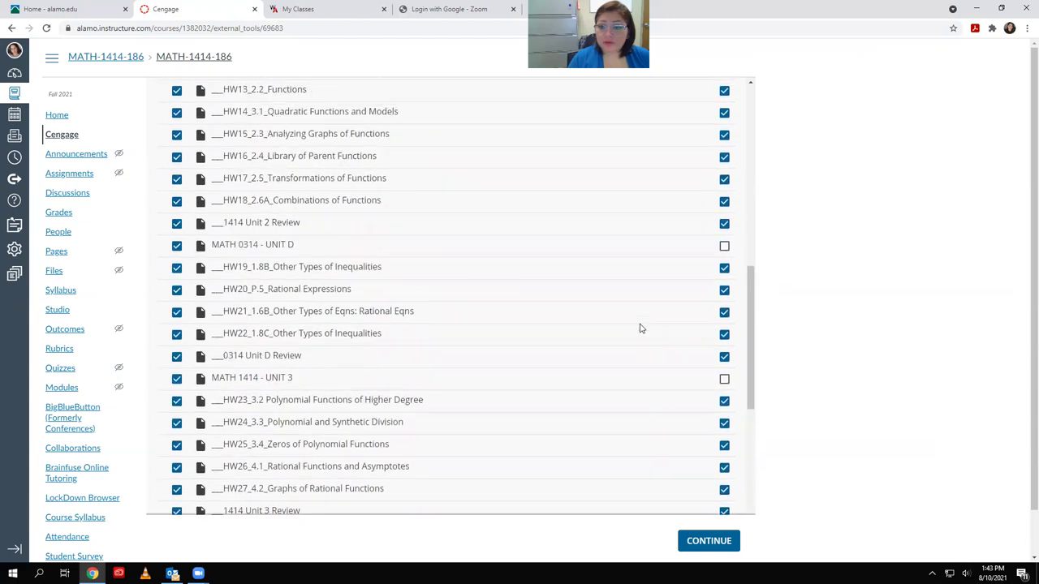
pyautogui.scroll(10, 630, 326)
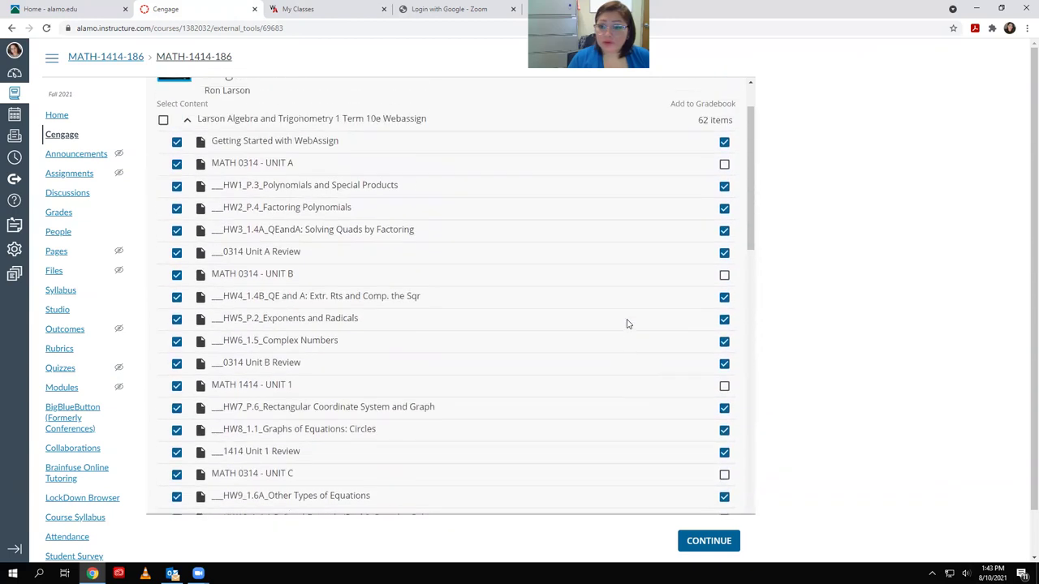
pyautogui.scroll(-18, 624, 326)
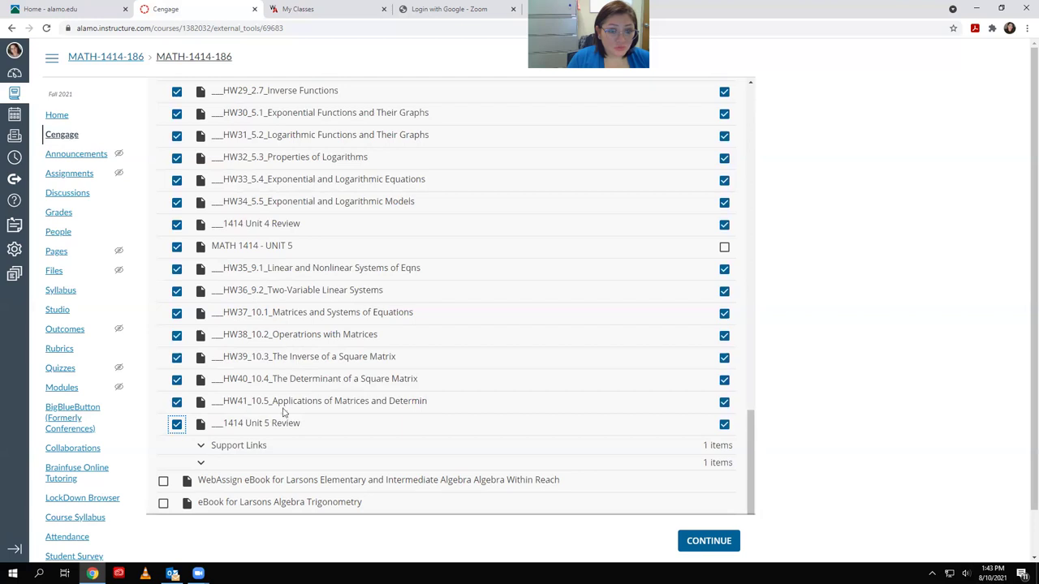
pyautogui.scroll(20, 283, 413)
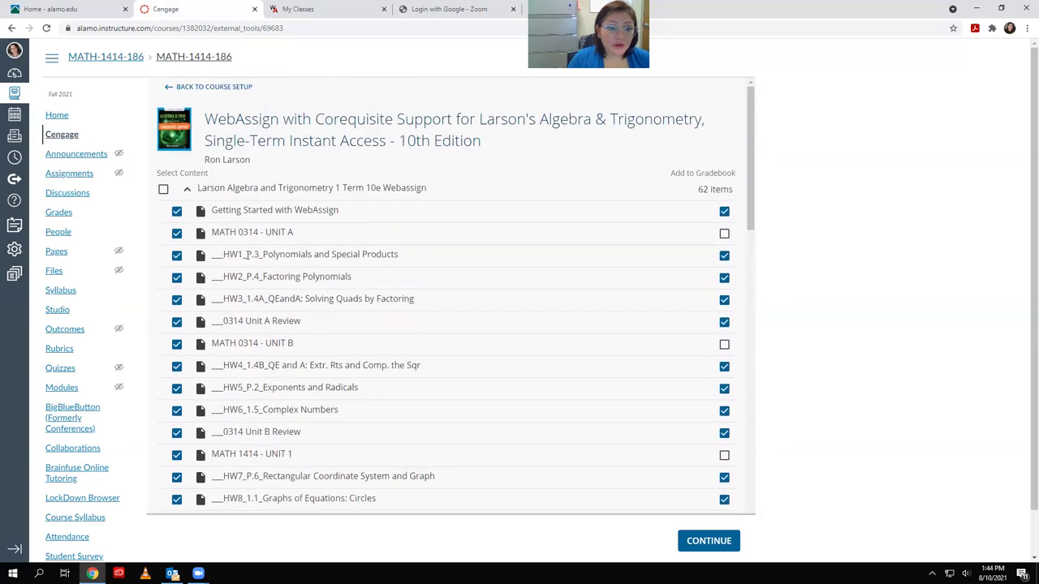
pyautogui.scroll(-20, 304, 389)
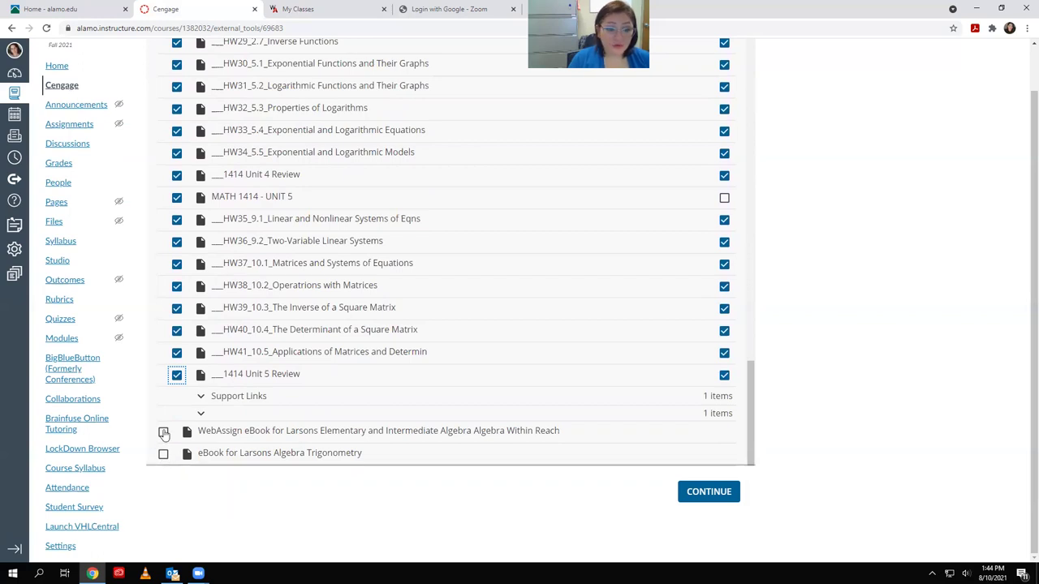
# Include the eBook for Larsons Algebra Trigonometry and submit the selections with CONTINUE
pyautogui.click(163, 453)
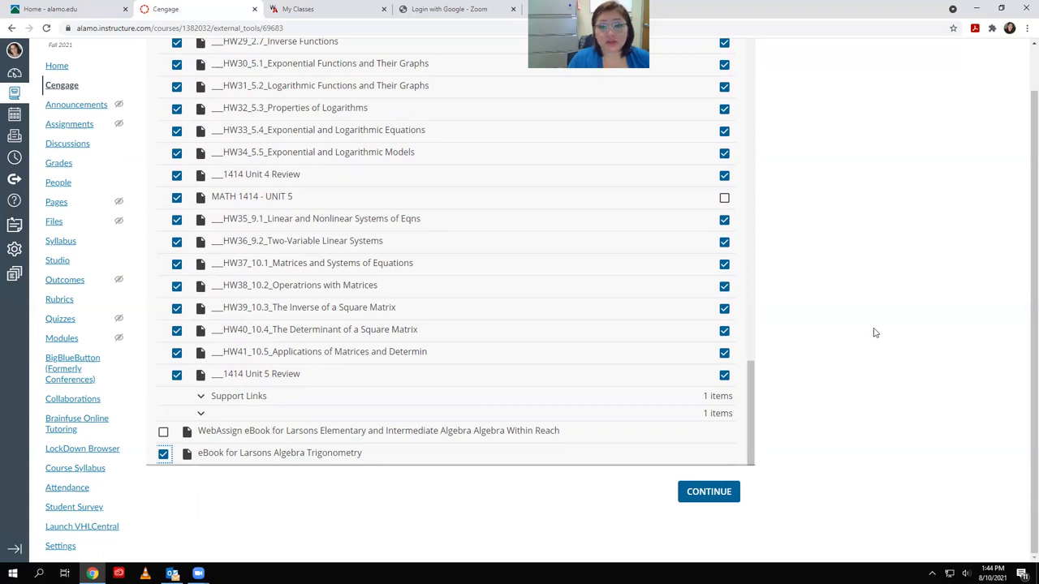
pyautogui.press('Tab')
pyautogui.press('Return')
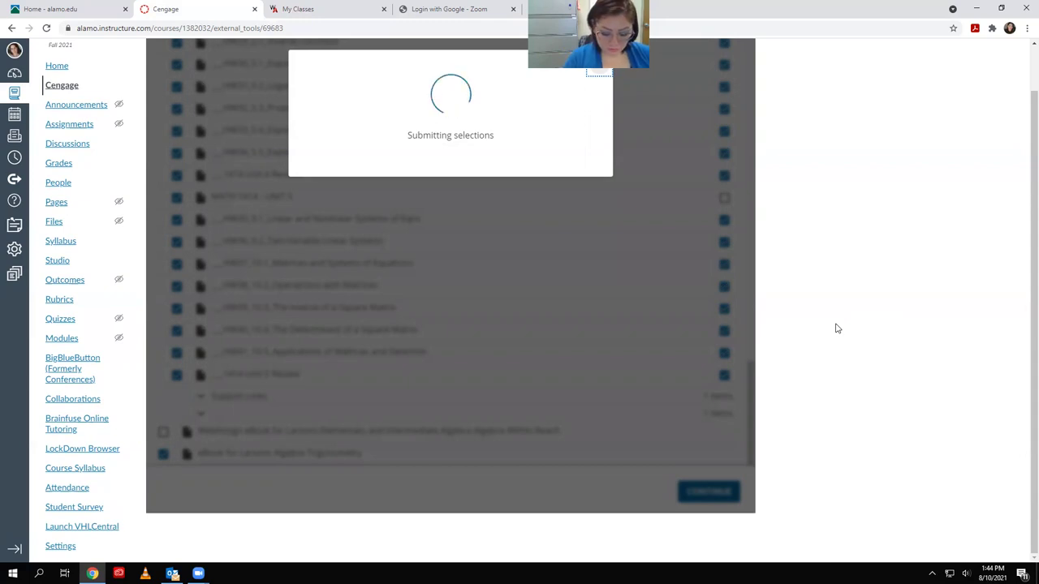
# Wait for the selections to finish submitting, then scroll back up the content list
pyautogui.scroll(1, 889, 288)
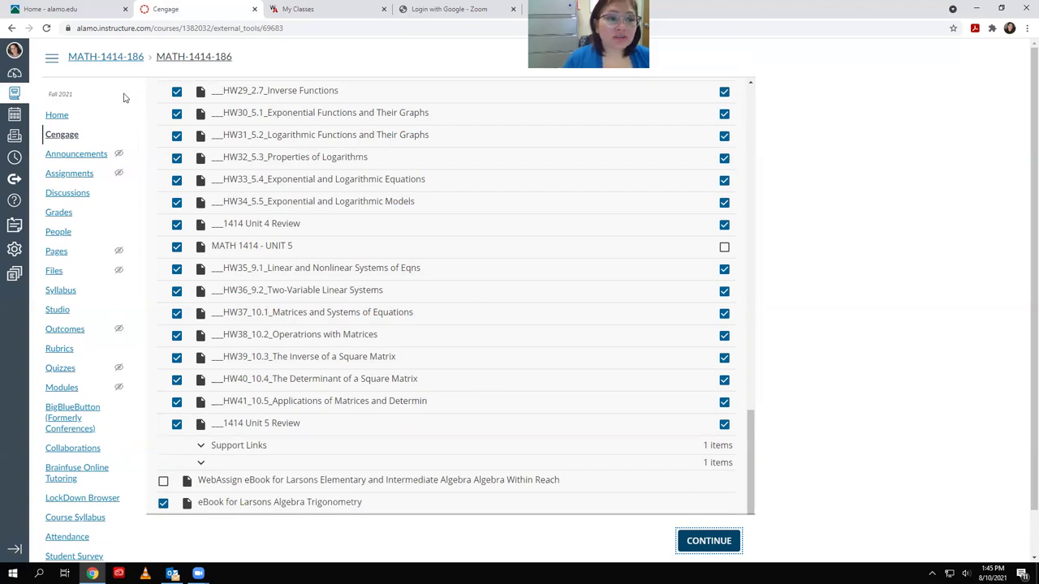
# Go to the course Home and scroll through the Larson module's imported WebAssign assignments
pyautogui.click(56, 117)
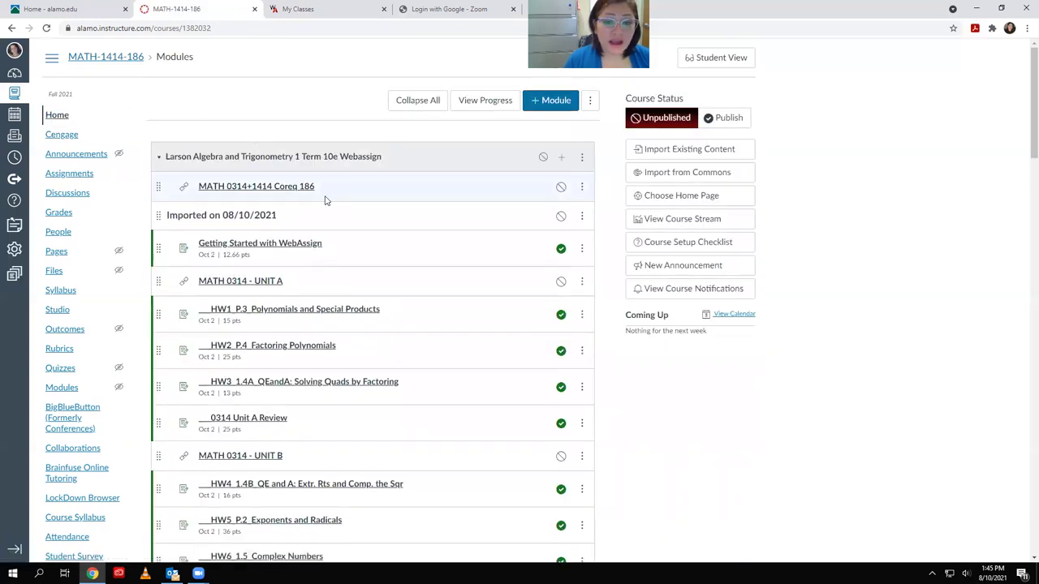
pyautogui.scroll(-3, 346, 303)
pyautogui.scroll(-17, 346, 303)
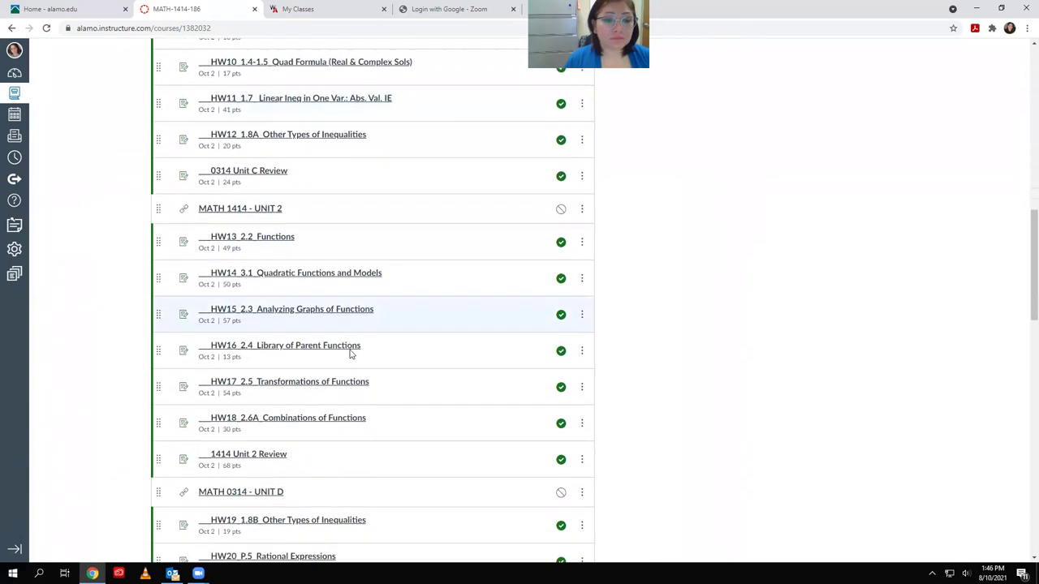
pyautogui.scroll(20, 341, 368)
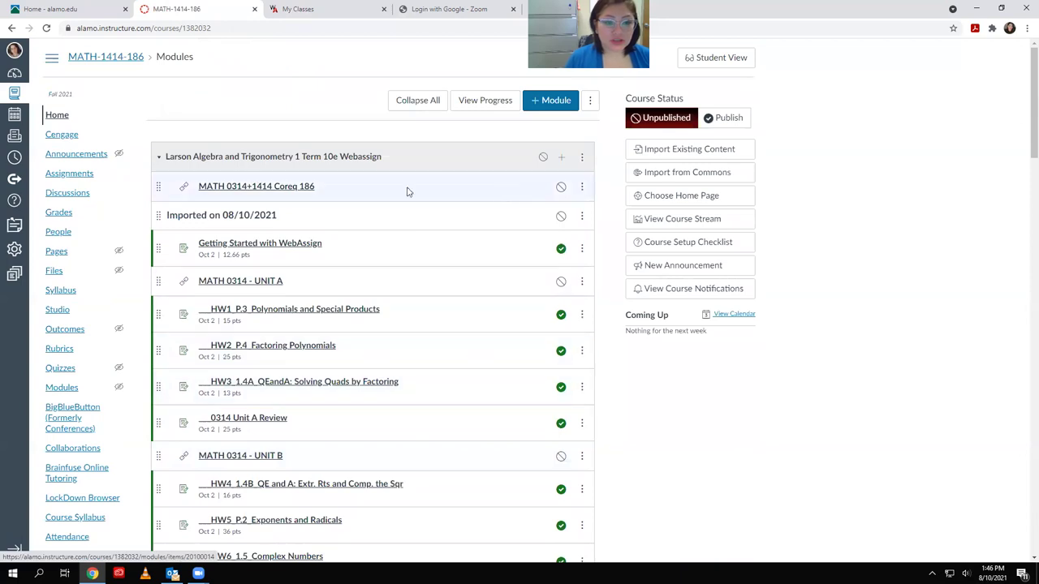
pyautogui.scroll(-2, 215, 178)
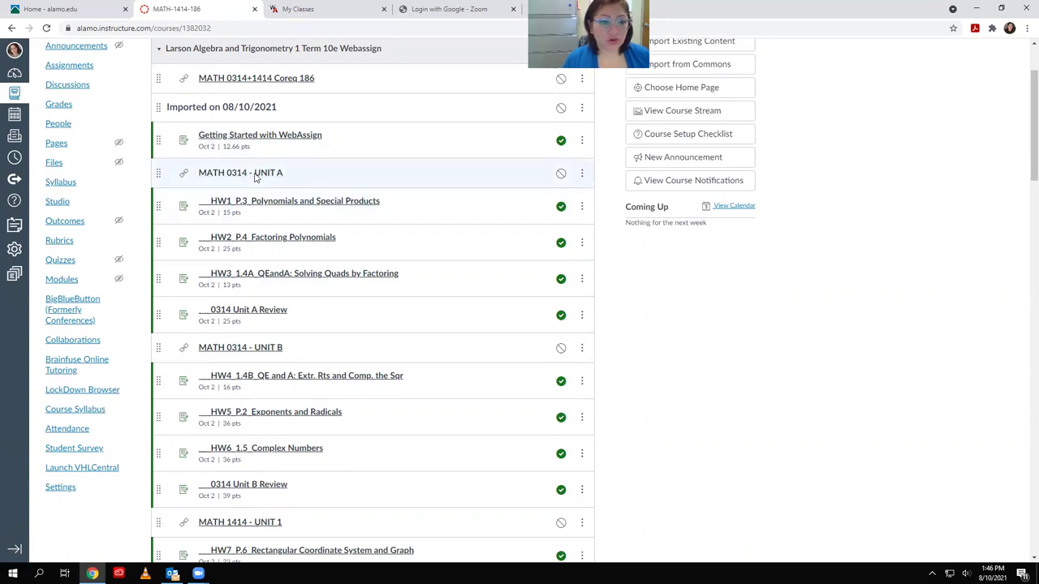
# Test the MATH 0314 - UNIT A item by loading it in a new window, then close it
pyautogui.click(255, 177)
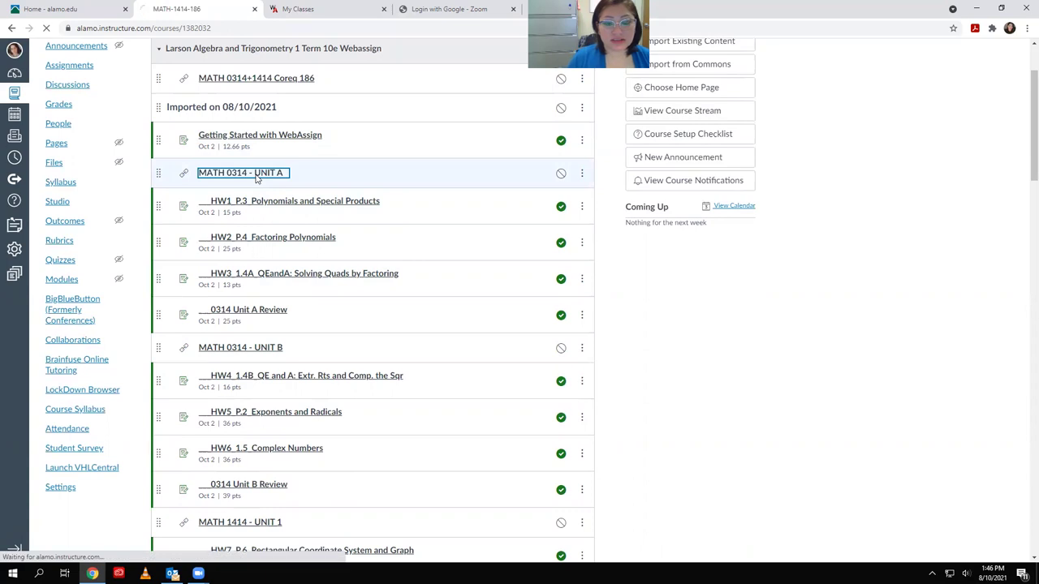
pyautogui.click(261, 112)
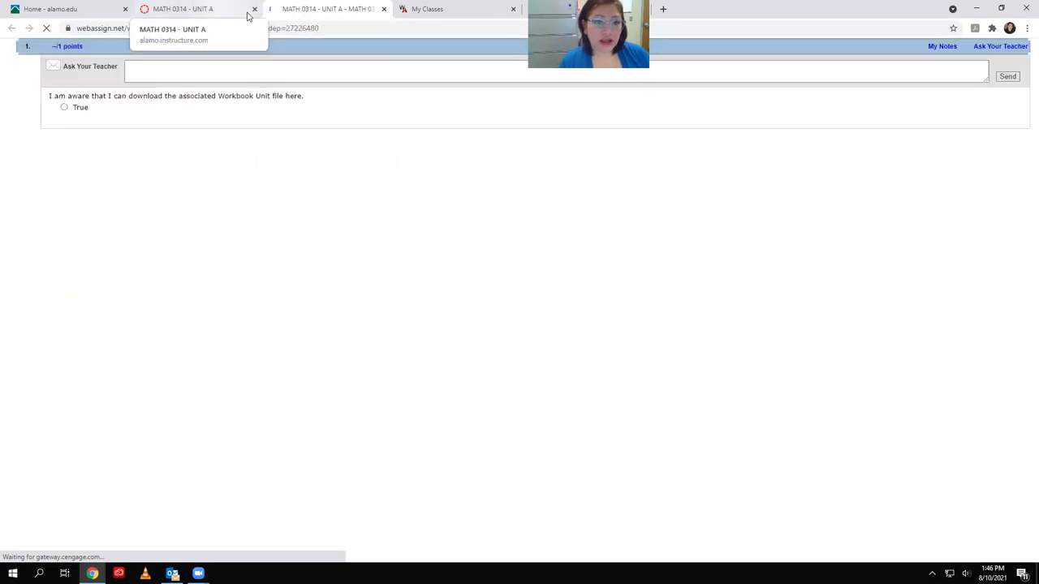
pyautogui.click(384, 9)
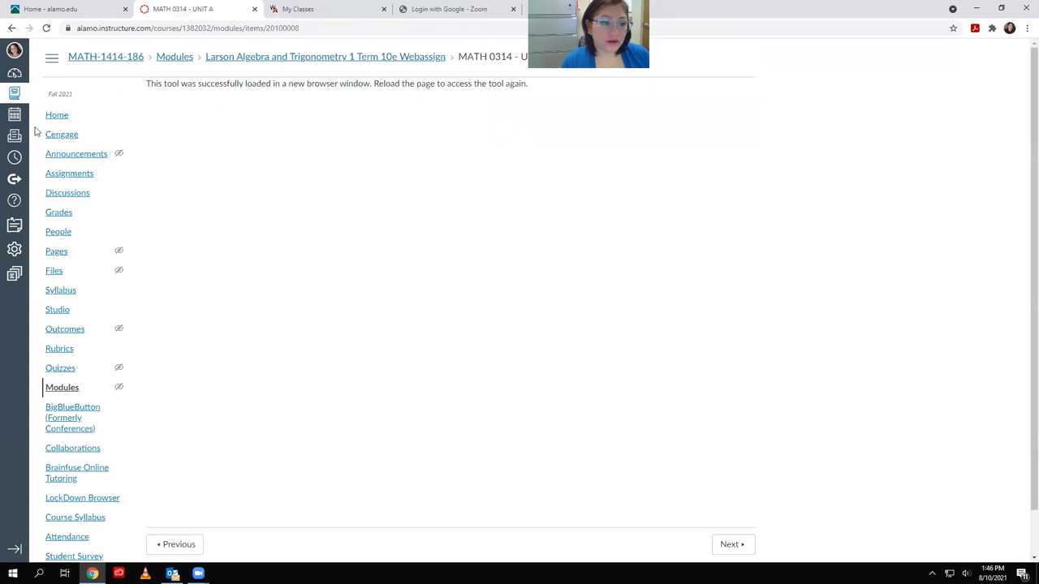
# Publish MATH 0314 - UNIT A from the course home page and return to the modules
pyautogui.click(59, 118)
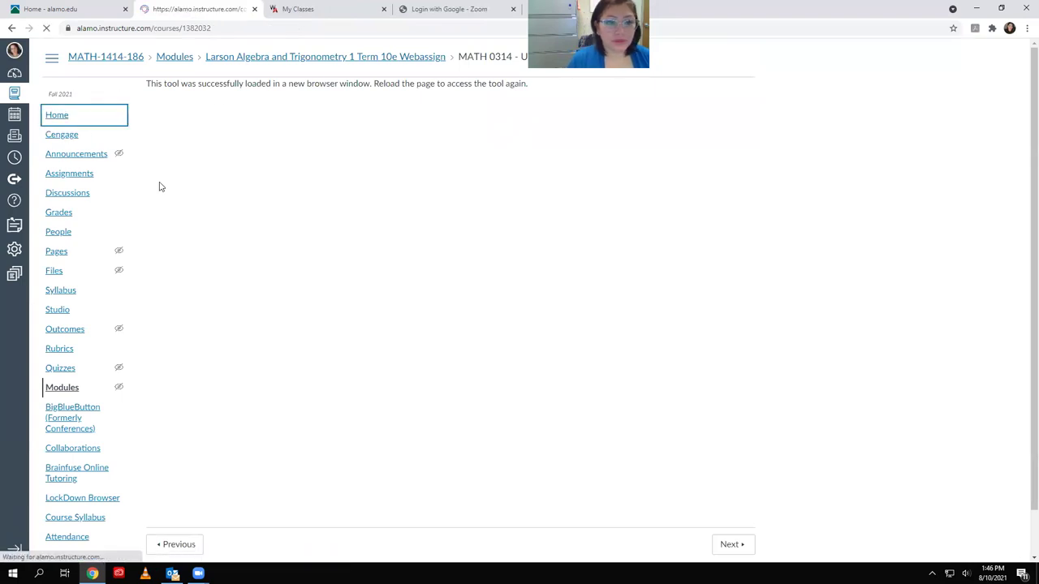
pyautogui.scroll(-1, 331, 237)
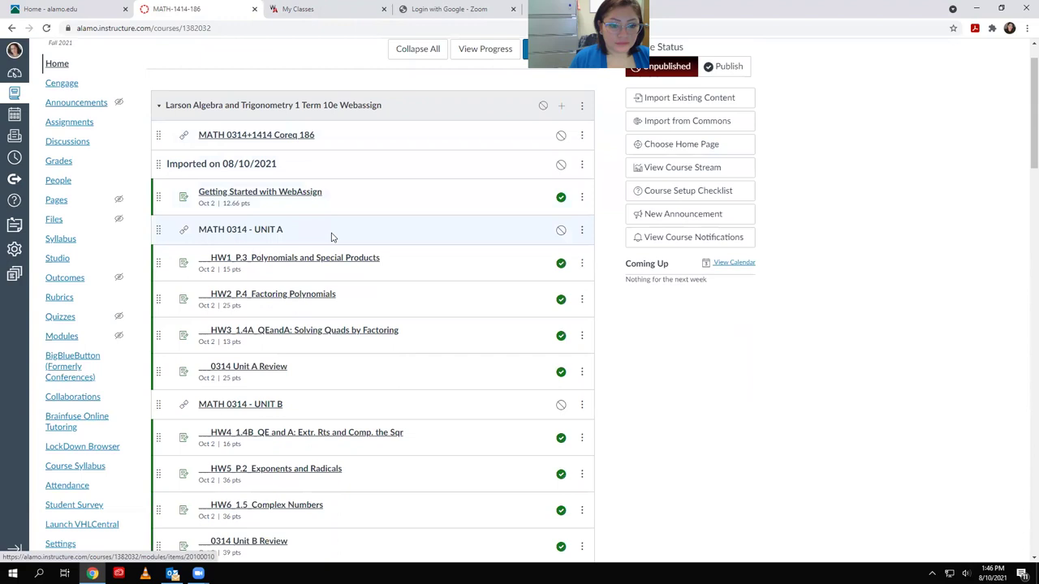
pyautogui.click(561, 230)
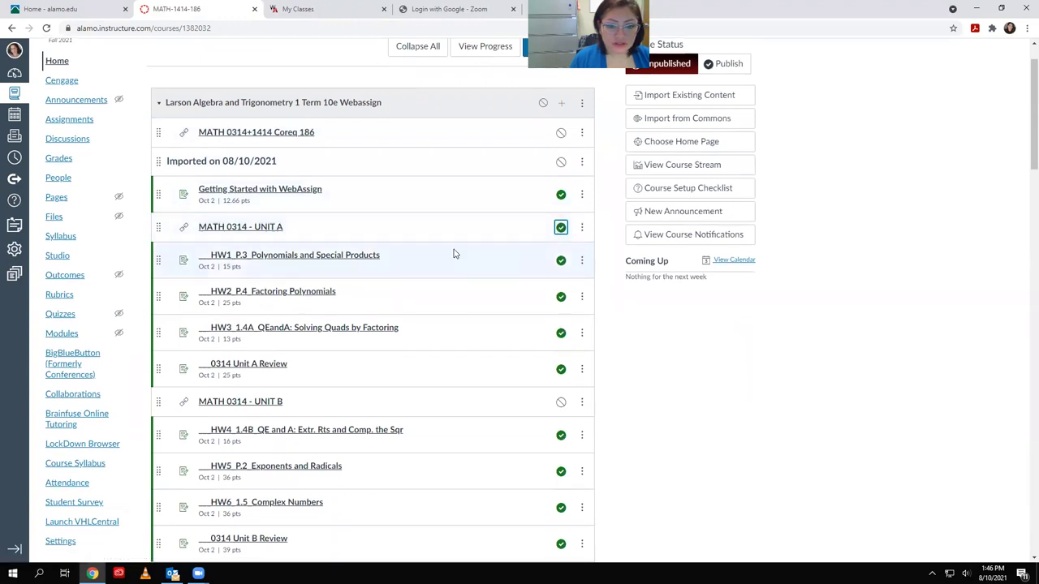
pyautogui.click(242, 230)
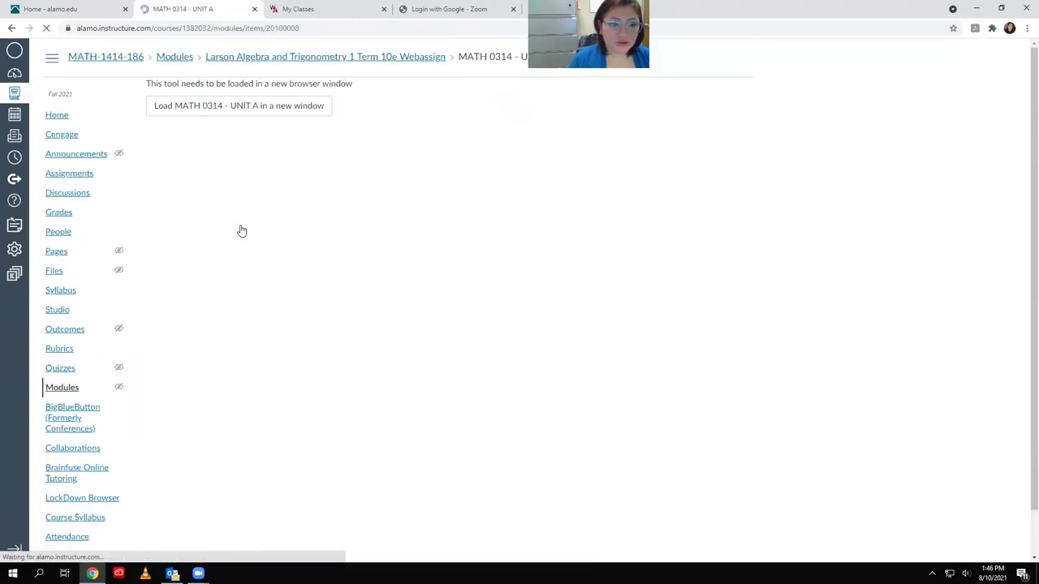
pyautogui.click(10, 29)
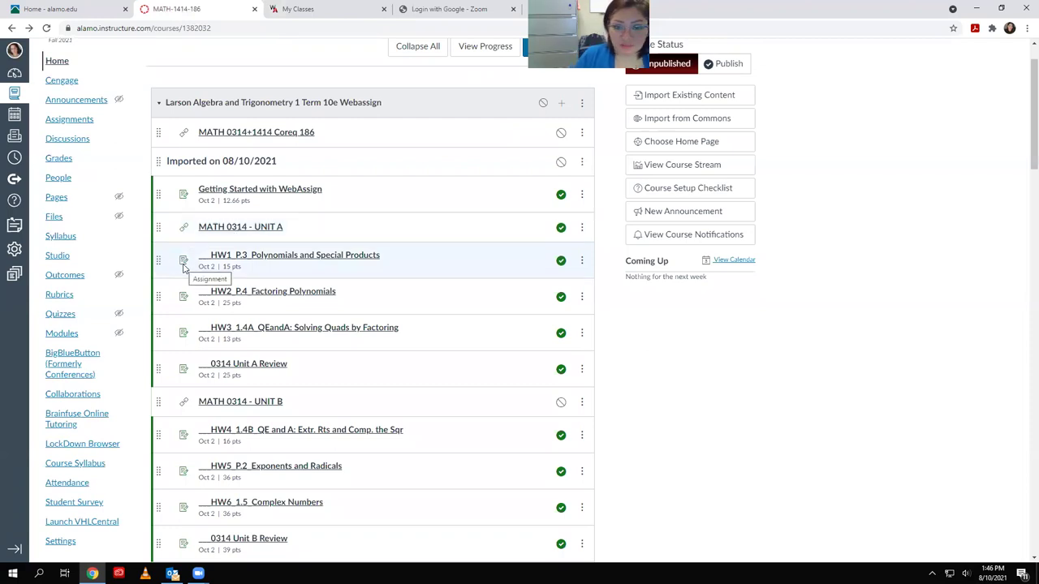
# Publish the MATH 0314 UNIT B, MATH 1414 Unit 1, Unit C and Unit 2 headers
pyautogui.click(560, 401)
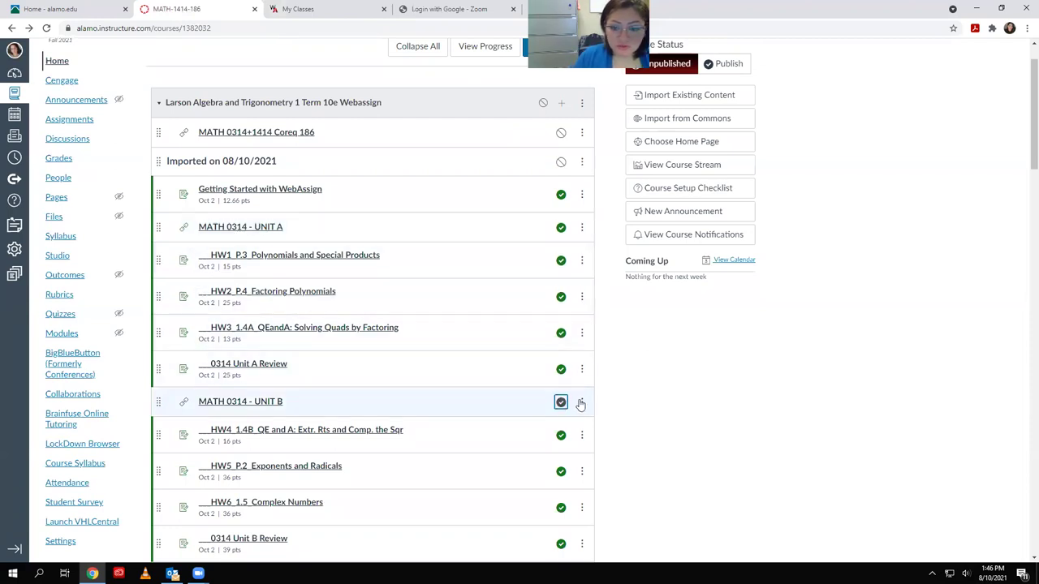
pyautogui.scroll(-2, 570, 408)
pyautogui.scroll(-1, 571, 408)
pyautogui.click(560, 305)
pyautogui.click(560, 445)
pyautogui.scroll(-4, 568, 445)
pyautogui.click(560, 331)
# Publish the MATH 0314 - UNIT D, MATH 1414 - UNIT 3 and UNIT 4 headers
pyautogui.scroll(-5, 641, 370)
pyautogui.click(559, 236)
pyautogui.click(561, 446)
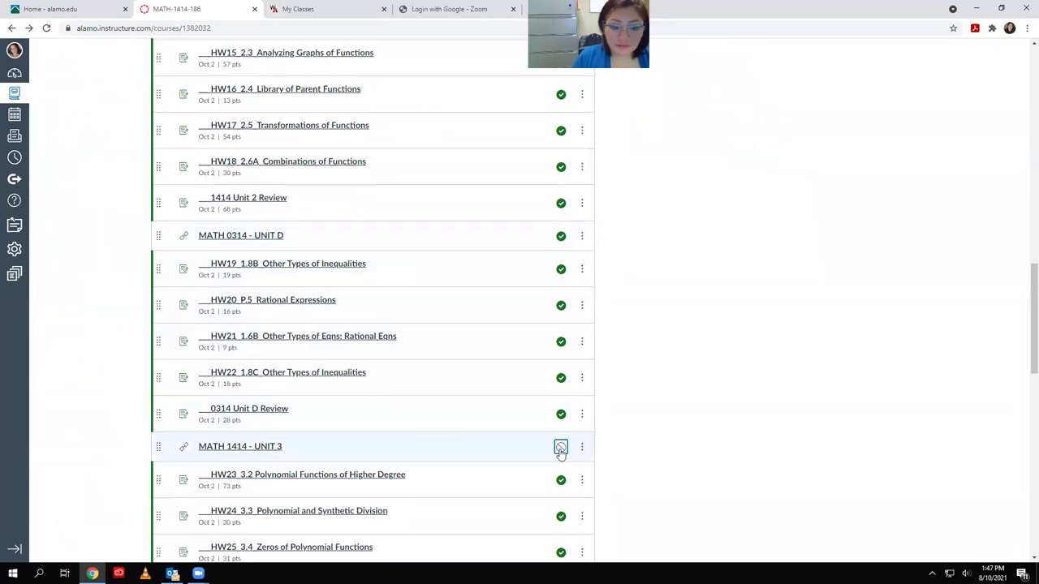
pyautogui.scroll(-3, 650, 417)
pyautogui.scroll(-2, 650, 417)
pyautogui.click(560, 314)
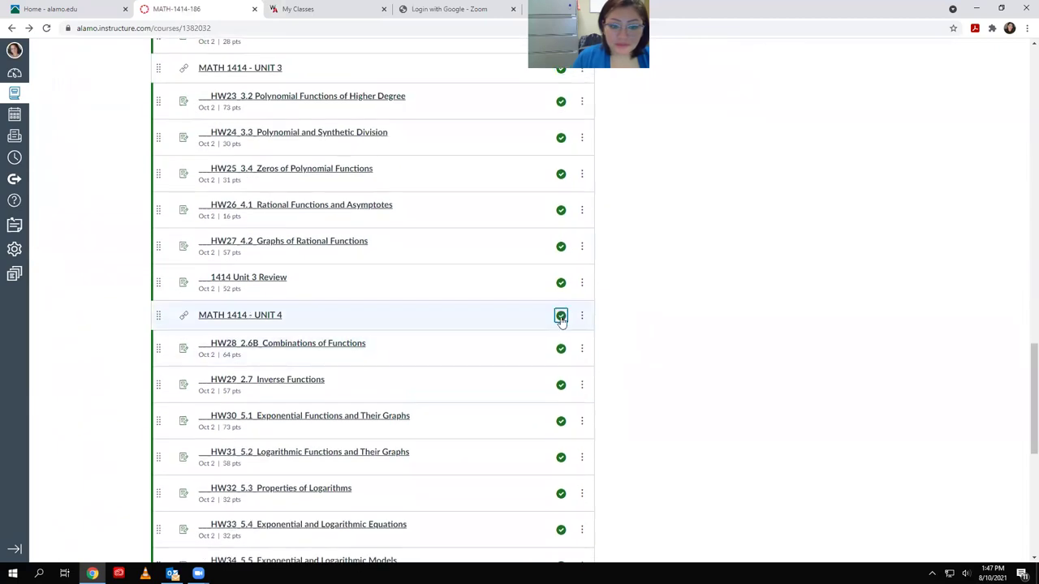
# Publish the MATH 1414 - UNIT 5 header and the Larsons Algebra Trigonometry eBook link
pyautogui.scroll(-1, 691, 330)
pyautogui.scroll(-3, 690, 331)
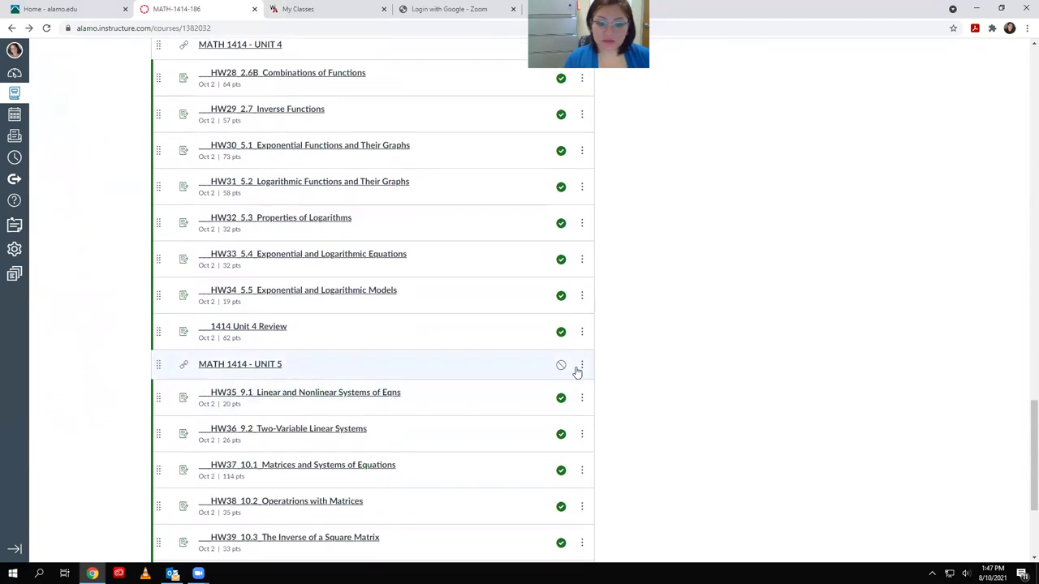
pyautogui.click(561, 366)
pyautogui.scroll(-3, 663, 348)
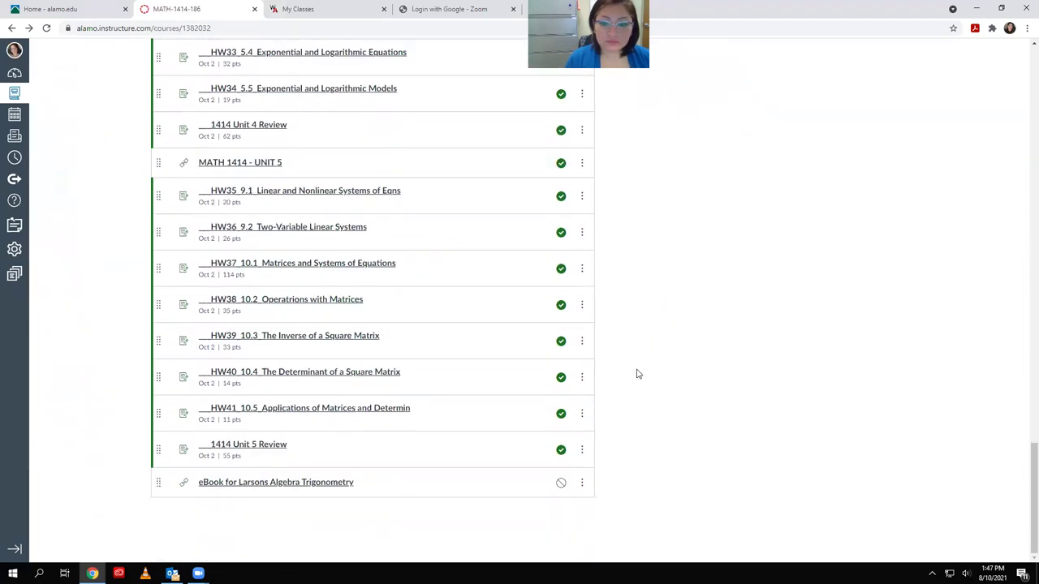
pyautogui.click(560, 483)
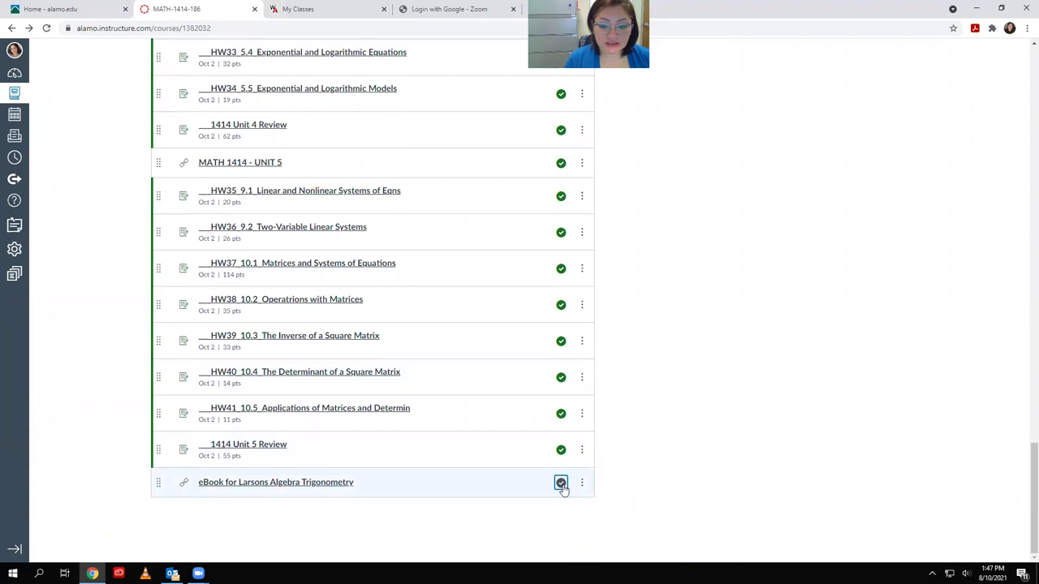
pyautogui.scroll(10, 647, 429)
pyautogui.scroll(10, 661, 456)
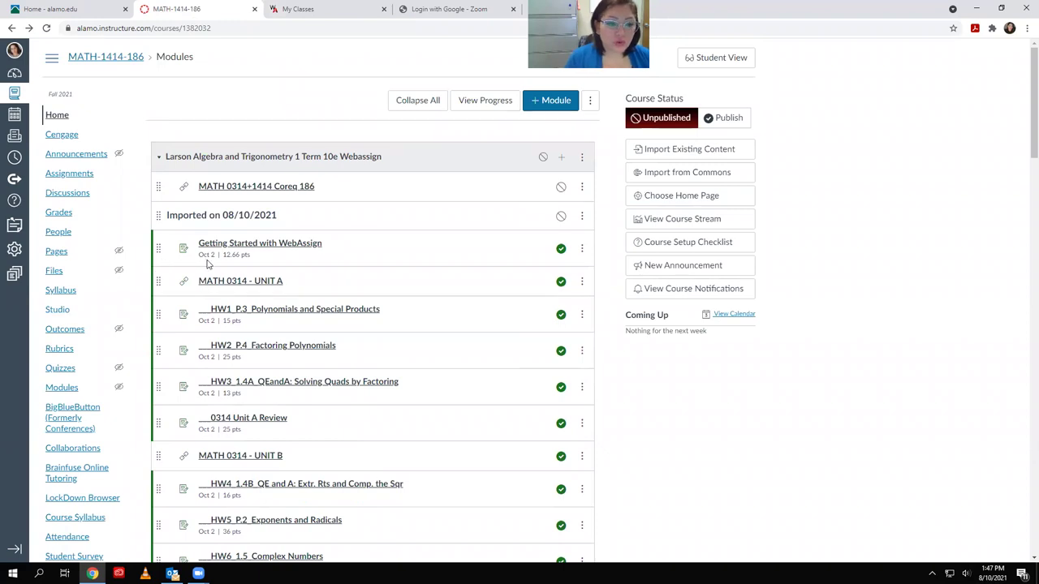
pyautogui.moveTo(211, 266); pyautogui.dragTo(211, 269)
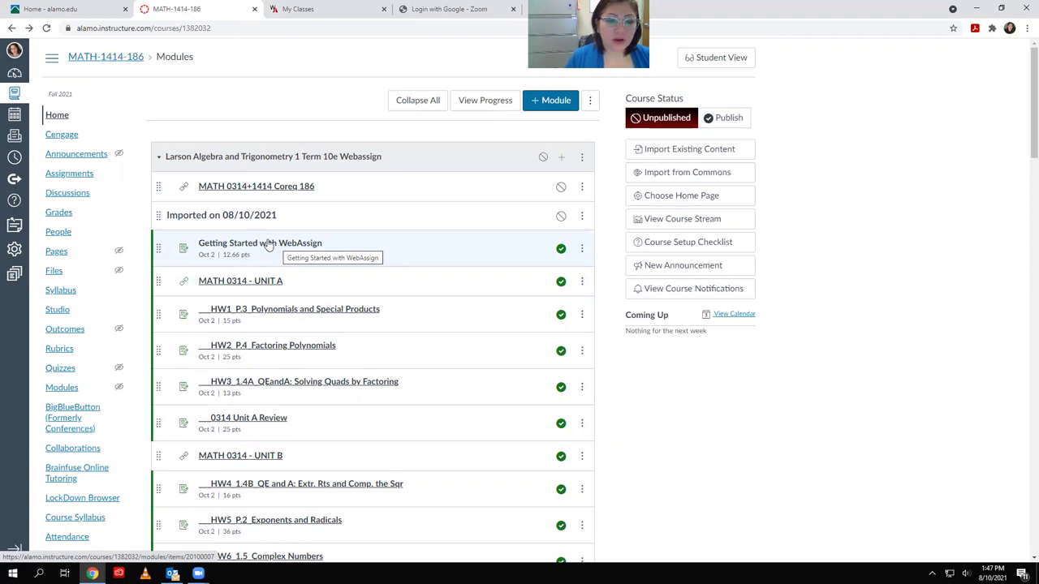
# Remove the 'Imported on 08/10/2021' header row from the course module
pyautogui.moveTo(161, 251); pyautogui.dragTo(171, 243)
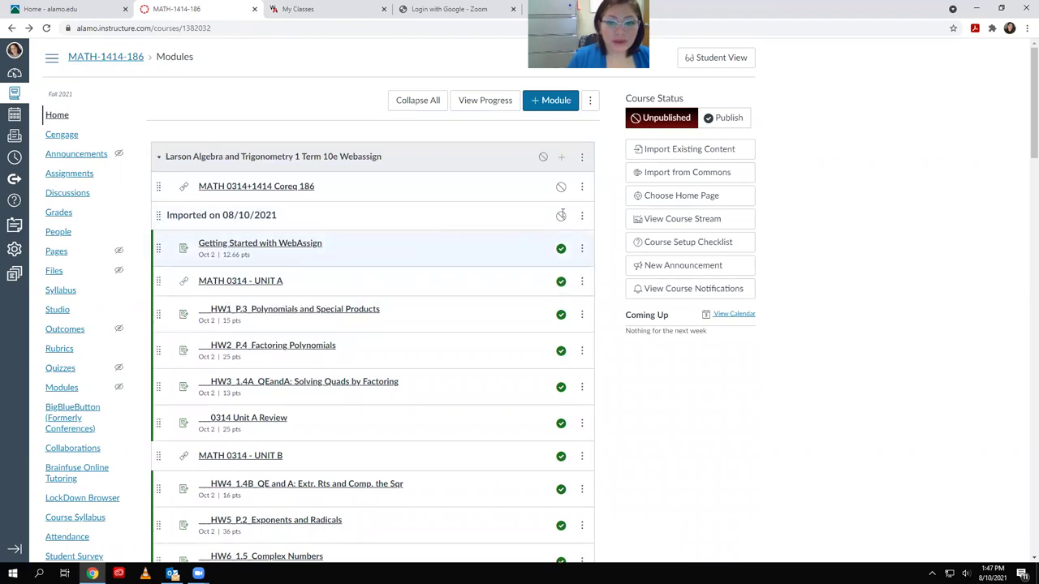
pyautogui.click(582, 216)
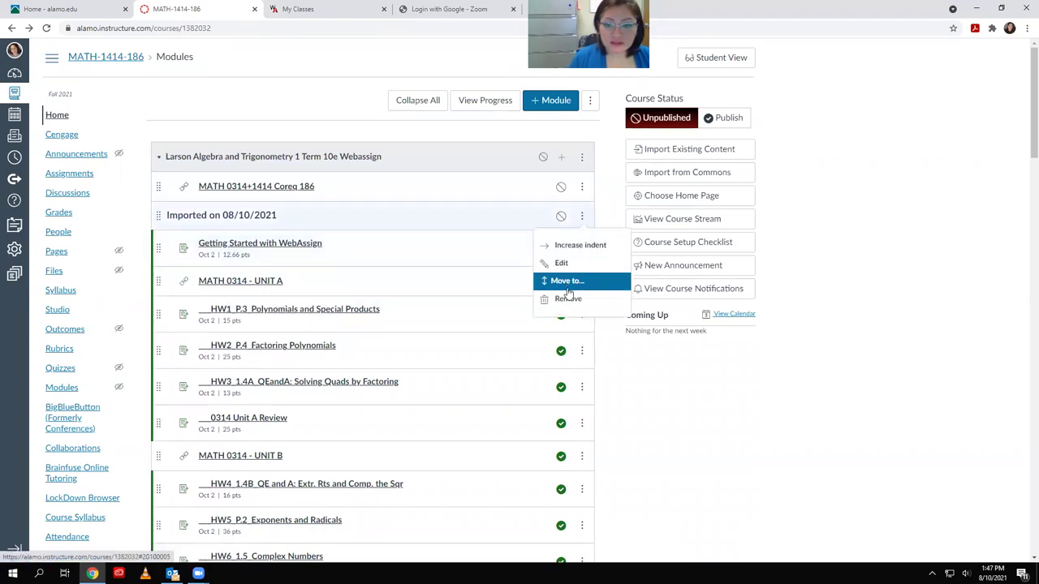
pyautogui.click(568, 299)
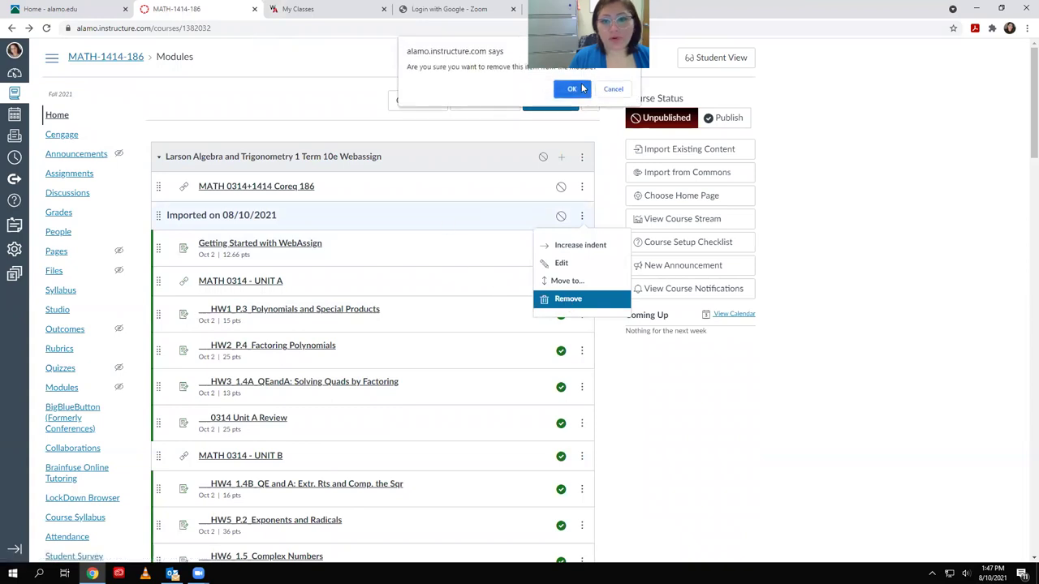
pyautogui.click(573, 89)
pyautogui.click(231, 110)
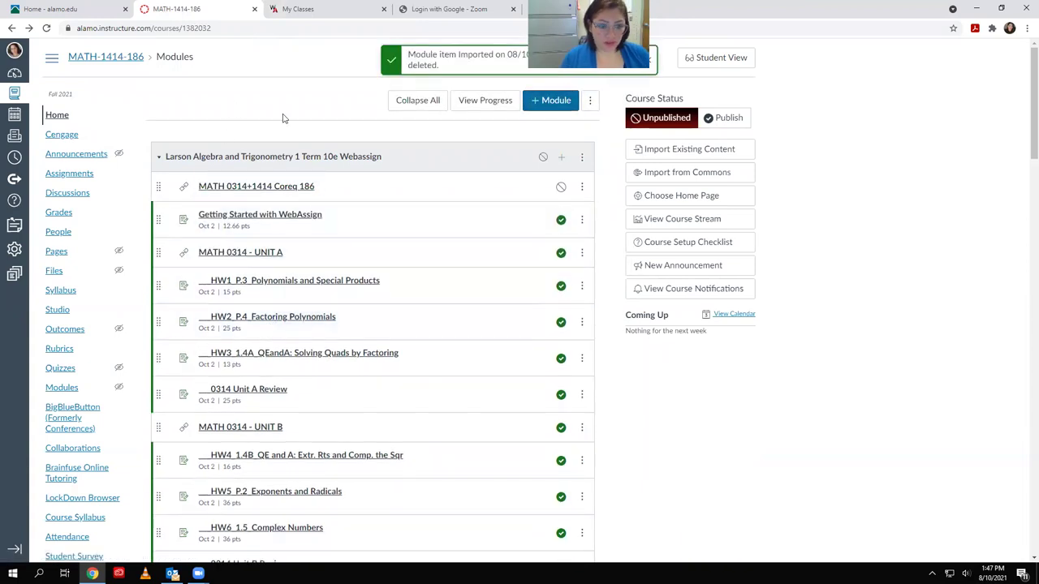
pyautogui.click(62, 175)
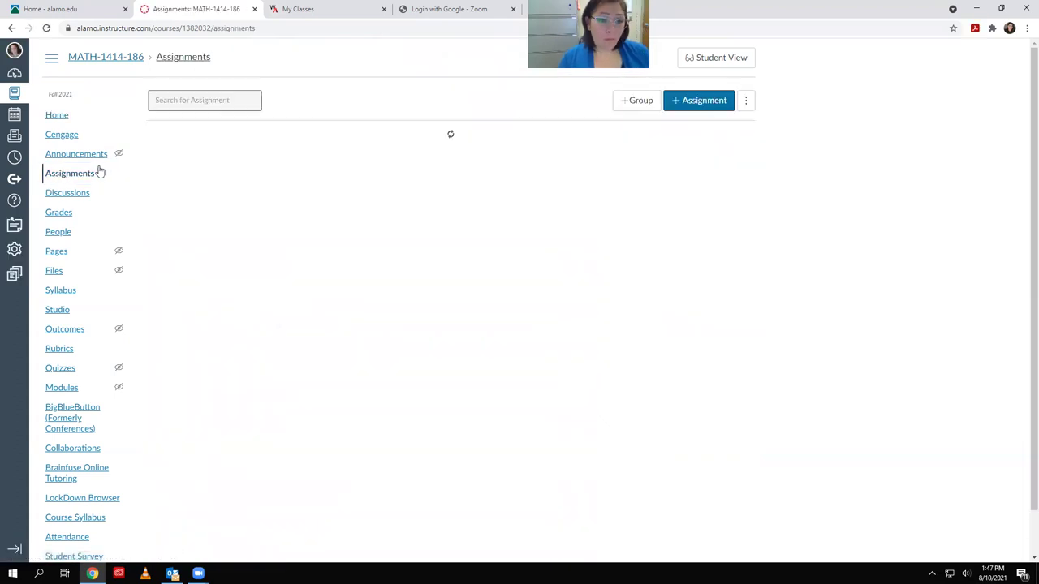
# Rename the Tests assignment group to 'WebAssign Homework Assignments' and save
pyautogui.scroll(-7, 492, 255)
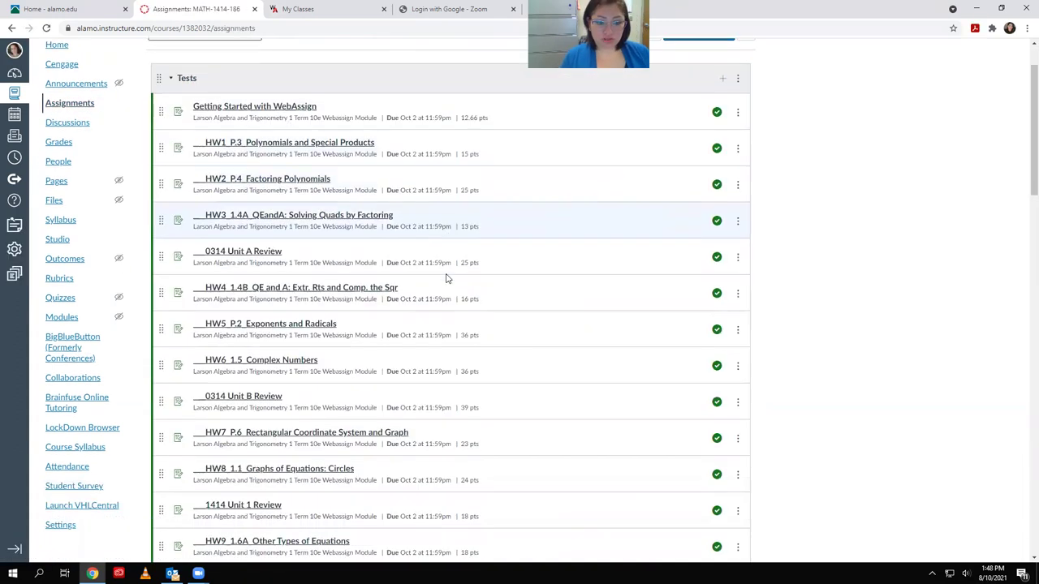
pyautogui.scroll(-10, 475, 322)
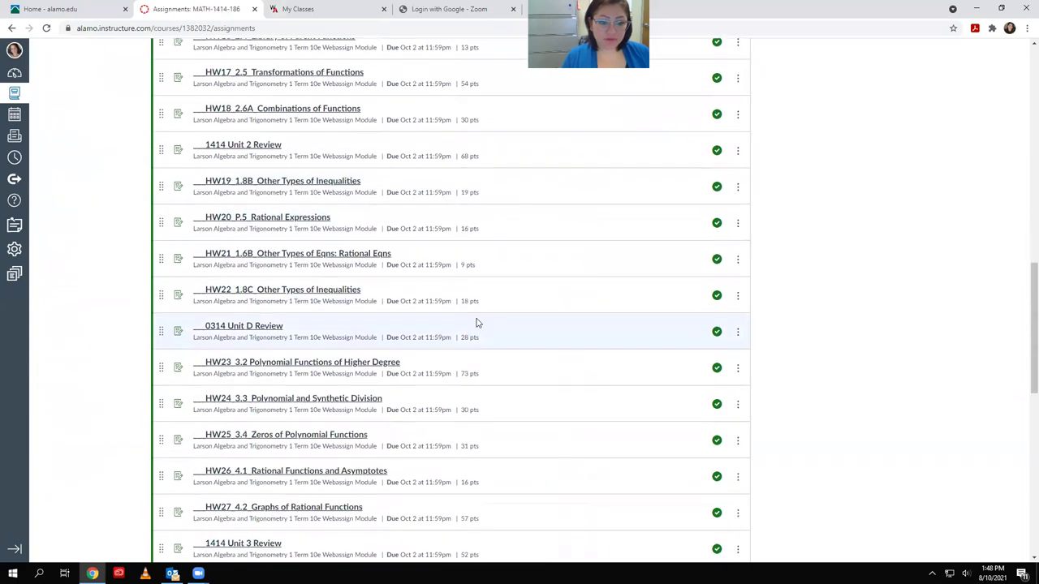
pyautogui.scroll(-1, 480, 322)
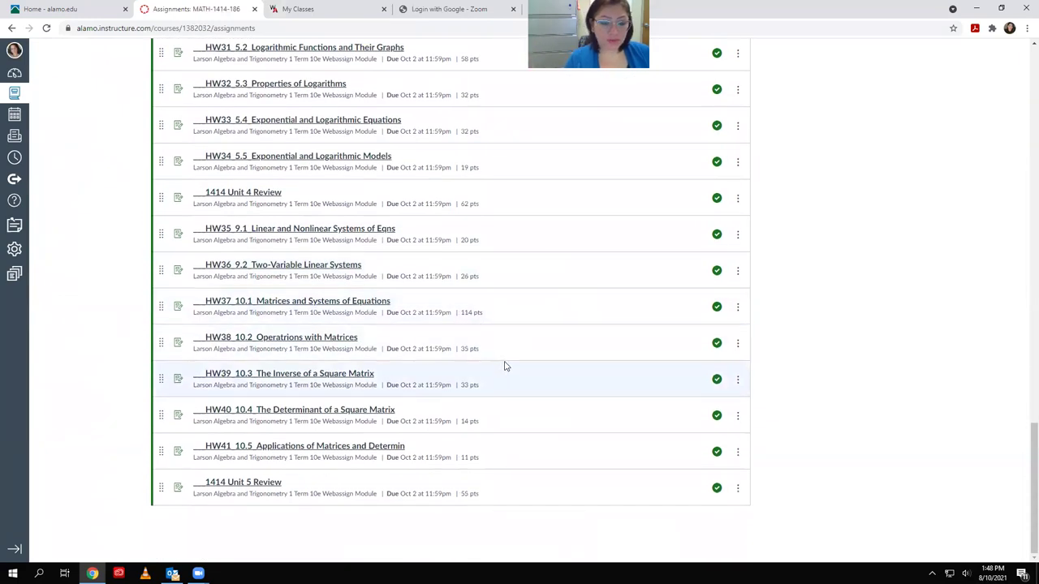
pyautogui.scroll(12, 532, 373)
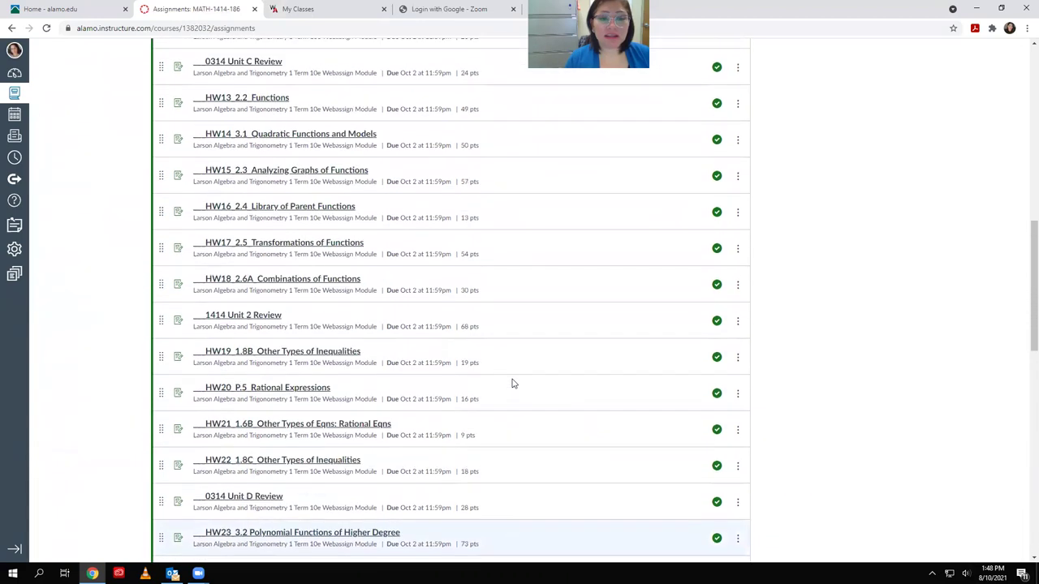
pyautogui.scroll(5, 511, 383)
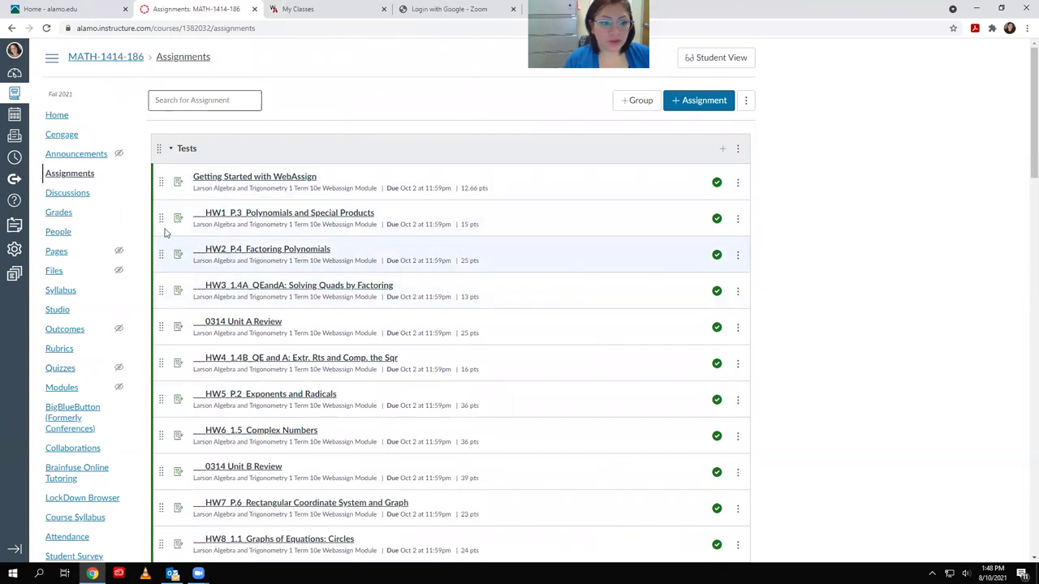
pyautogui.click(737, 147)
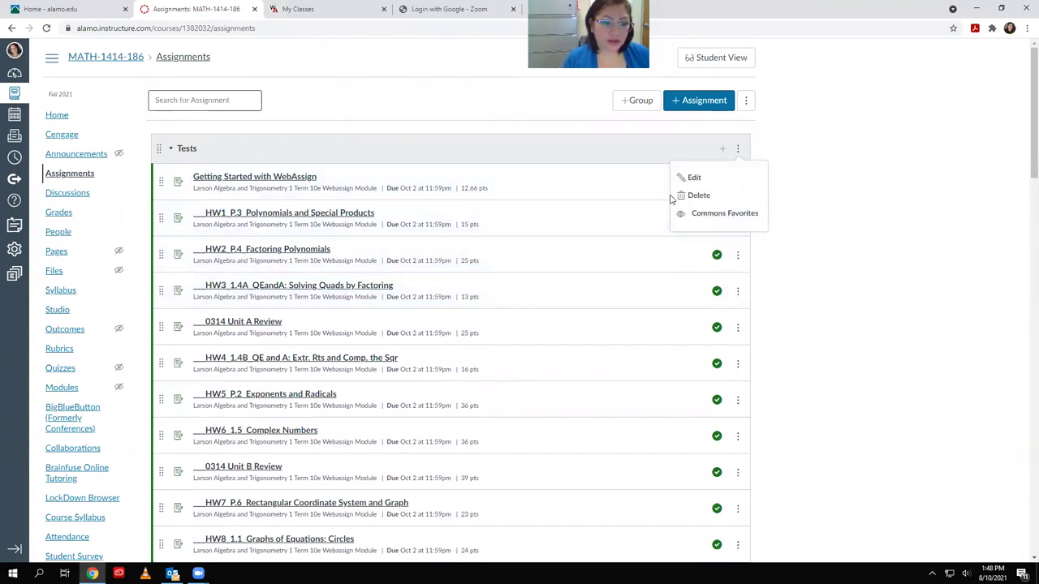
pyautogui.click(693, 177)
pyautogui.press('Tab')
pyautogui.write('W')
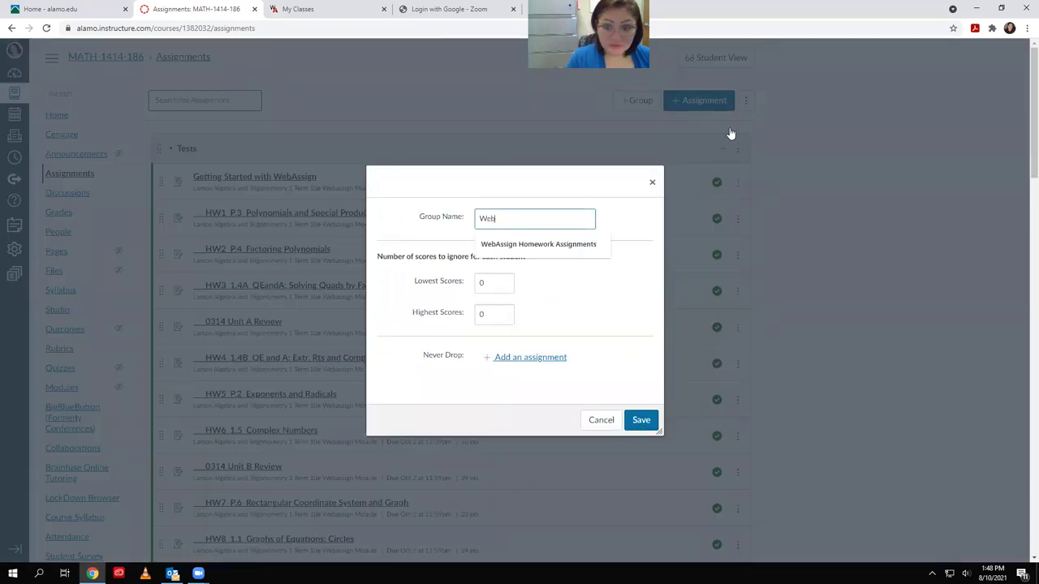
pyautogui.write('eb')
pyautogui.press('Down')
pyautogui.press('Return')
pyautogui.press('Return')
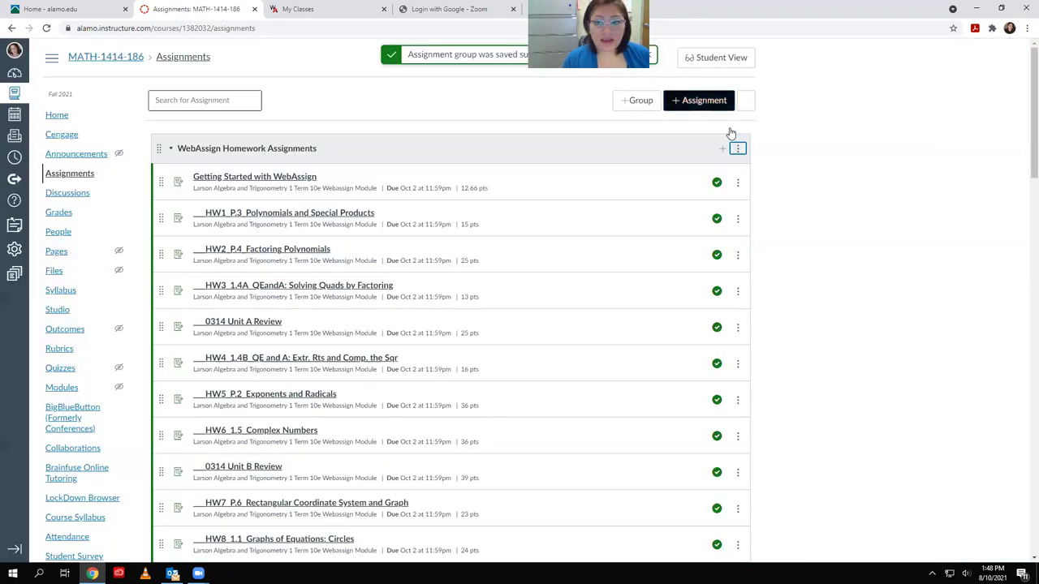
# Browse the Assignments page's extra options and dismiss them without choosing
pyautogui.press('Down')
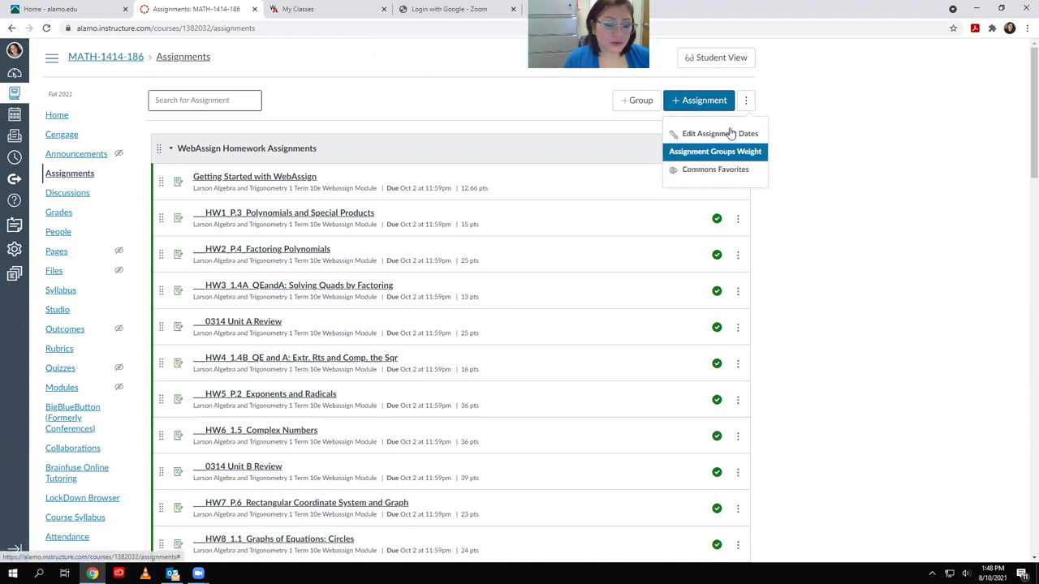
pyautogui.press('Down')
pyautogui.press('Escape')
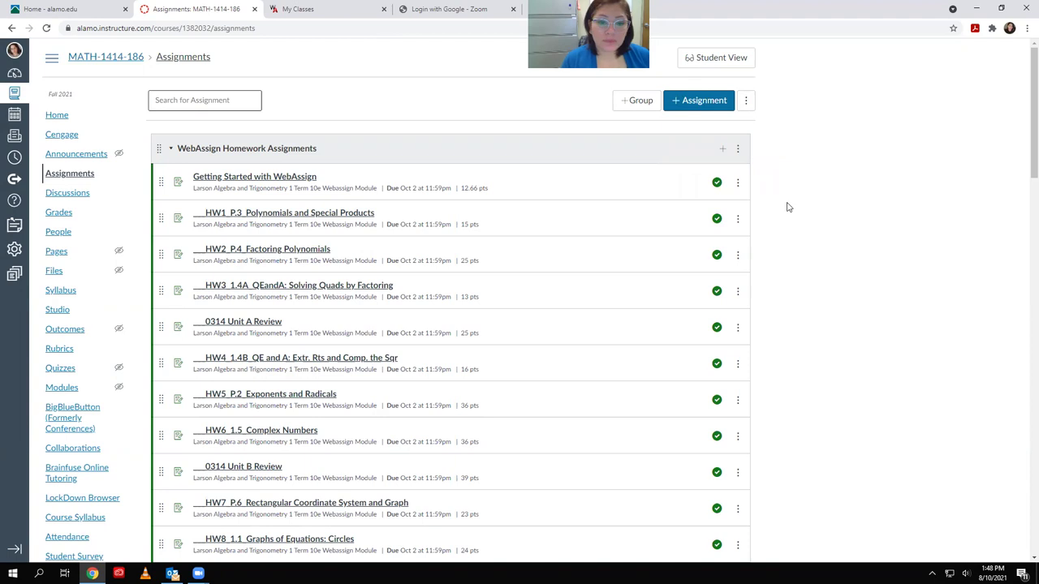
pyautogui.scroll(-2, 767, 200)
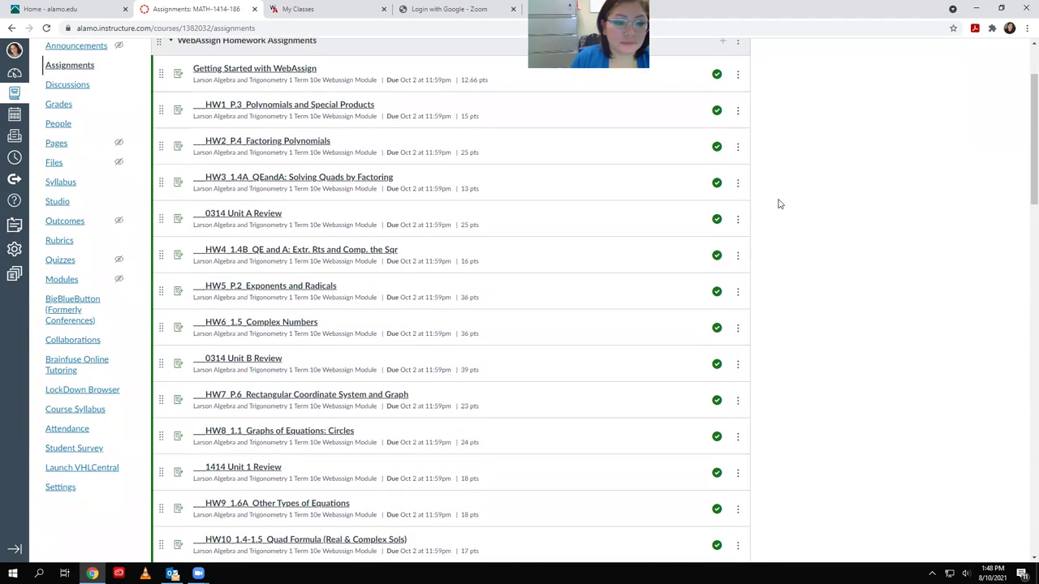
pyautogui.scroll(-4, 813, 224)
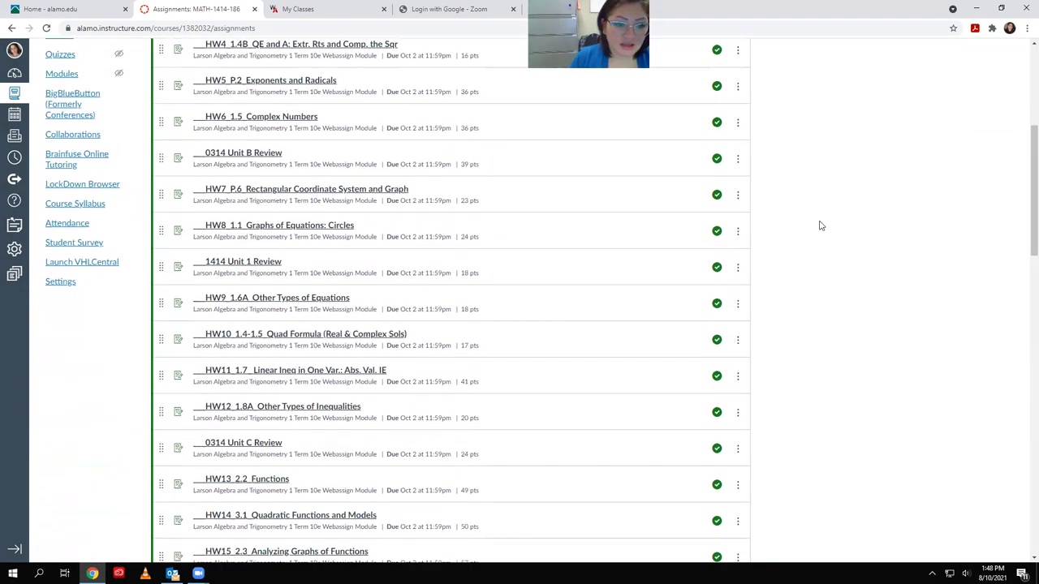
pyautogui.scroll(-9, 799, 224)
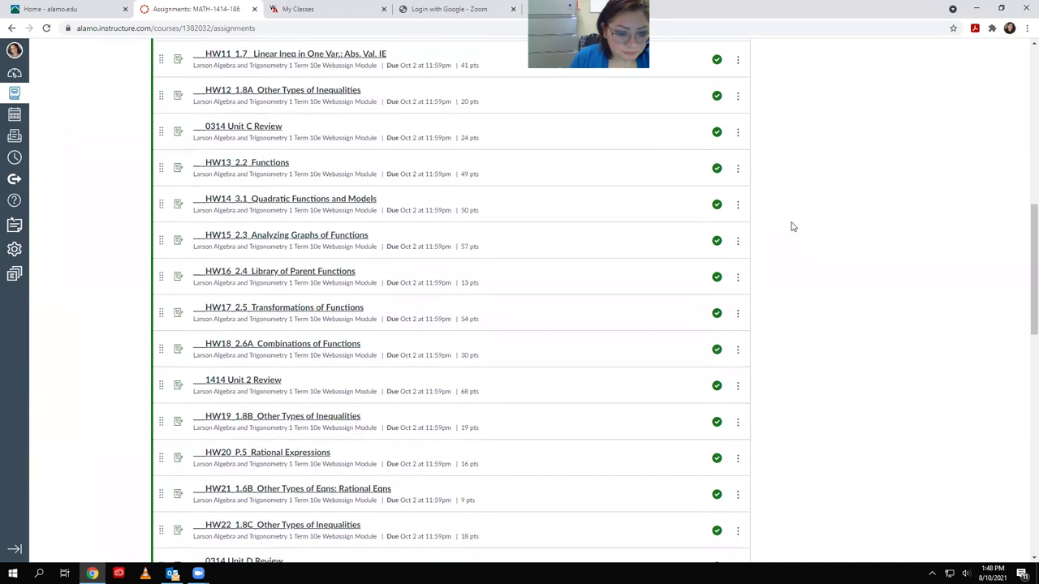
pyautogui.scroll(-4, 806, 230)
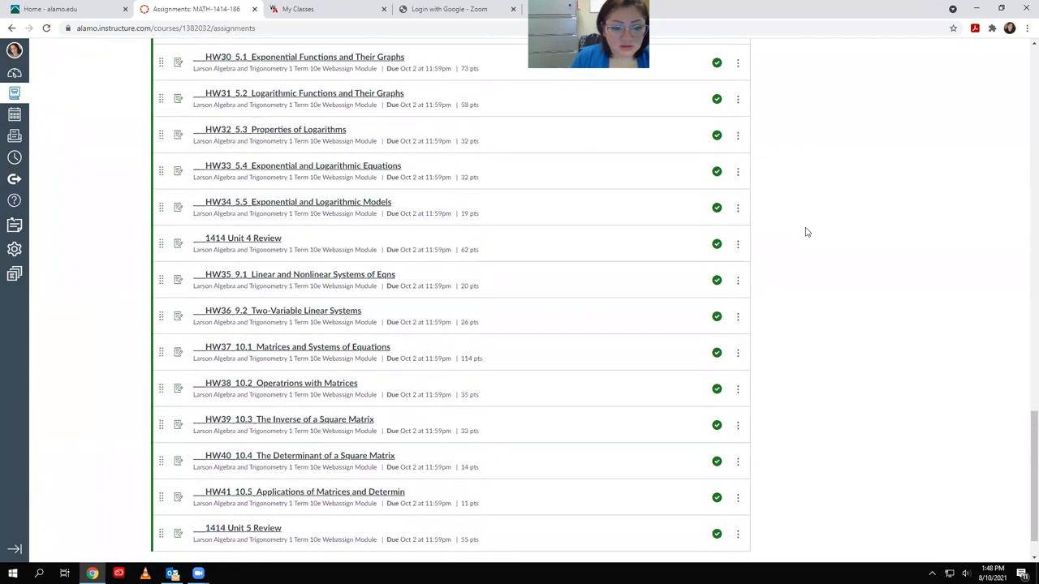
pyautogui.scroll(8, 803, 239)
pyautogui.scroll(10, 789, 259)
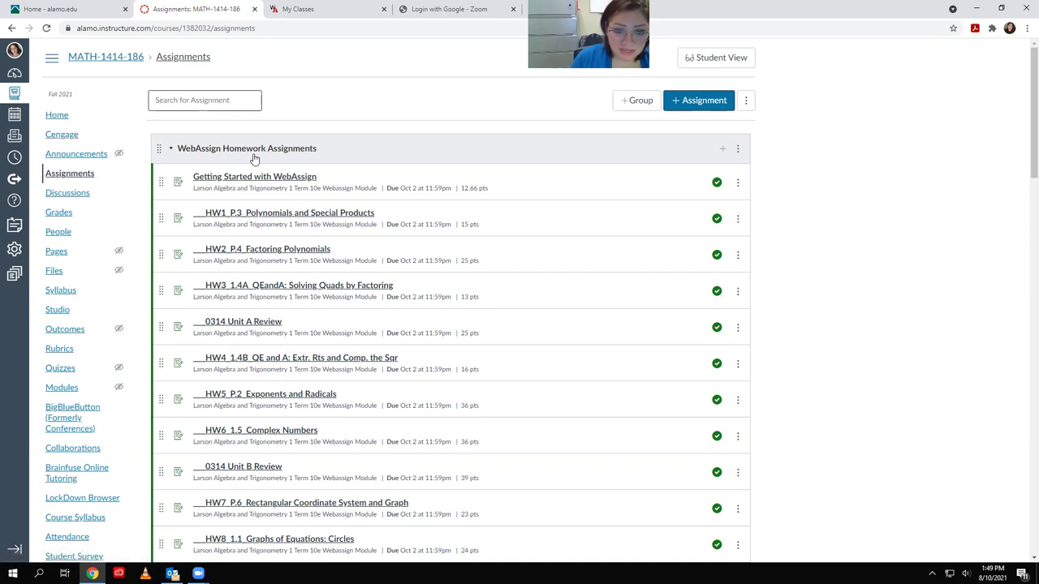
pyautogui.scroll(-2, 254, 158)
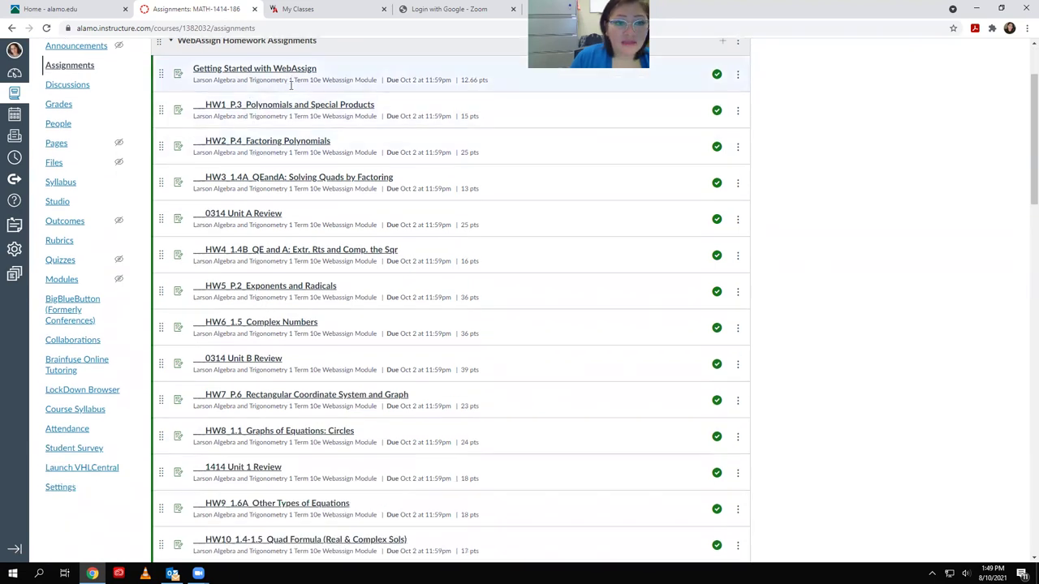
pyautogui.scroll(-2, 337, 390)
pyautogui.scroll(-8, 337, 435)
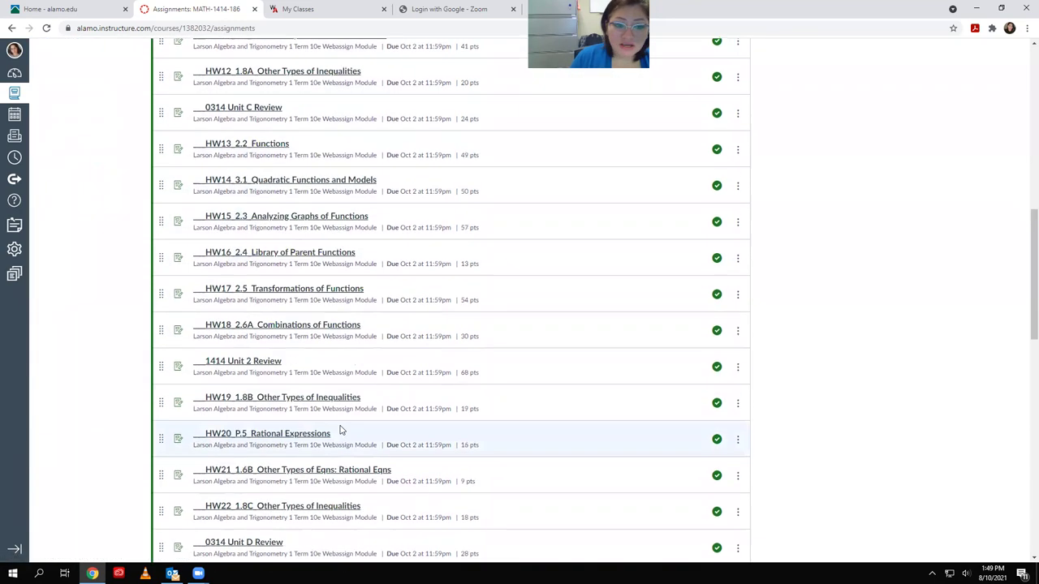
pyautogui.scroll(5, 348, 401)
pyautogui.scroll(6, 345, 398)
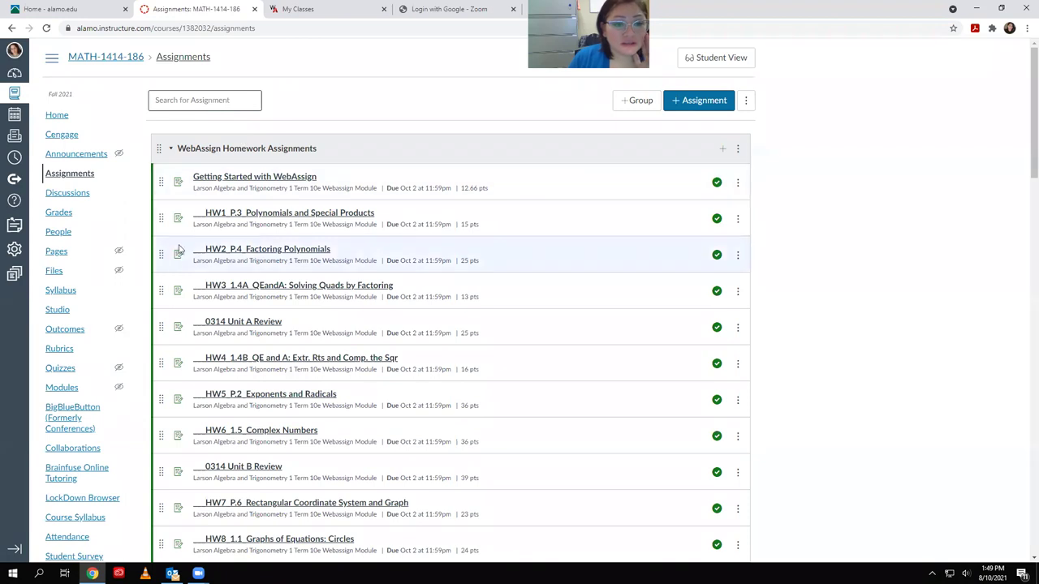
pyautogui.scroll(-3, 167, 290)
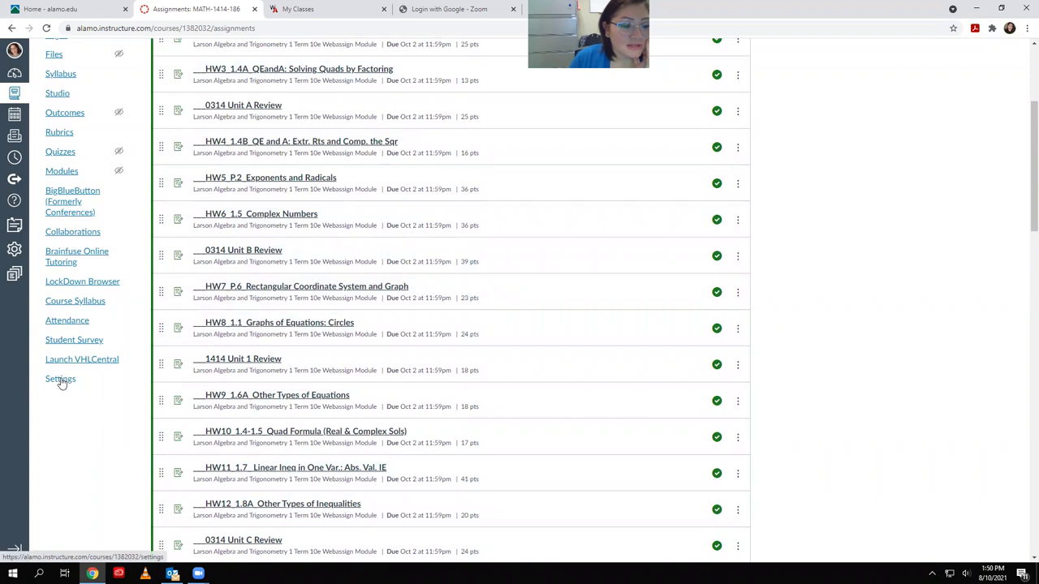
# Move Cengage to the hidden items in course Settings Navigation and save
pyautogui.click(61, 382)
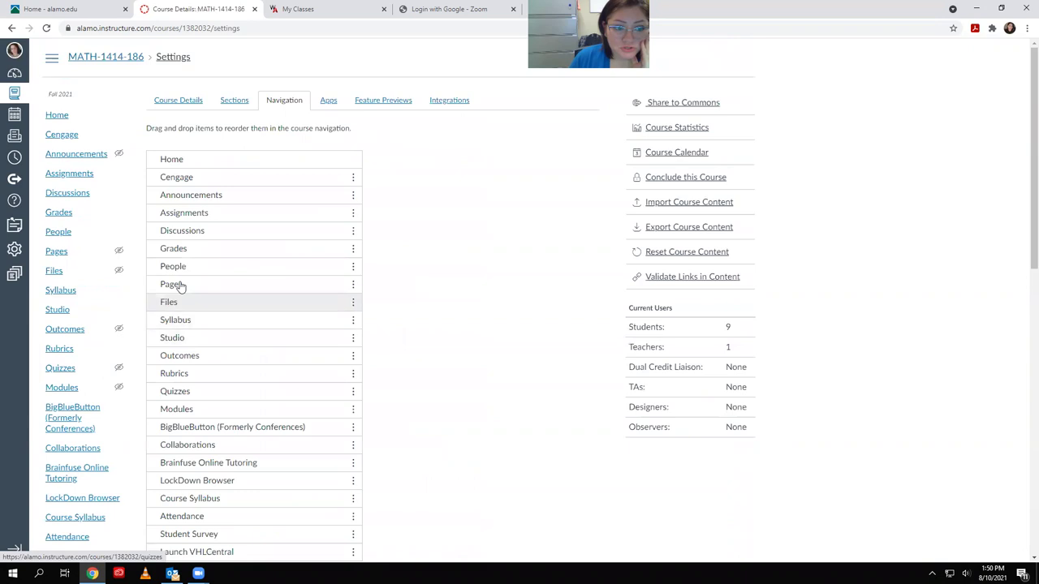
pyautogui.moveTo(155, 180); pyautogui.dragTo(175, 425)
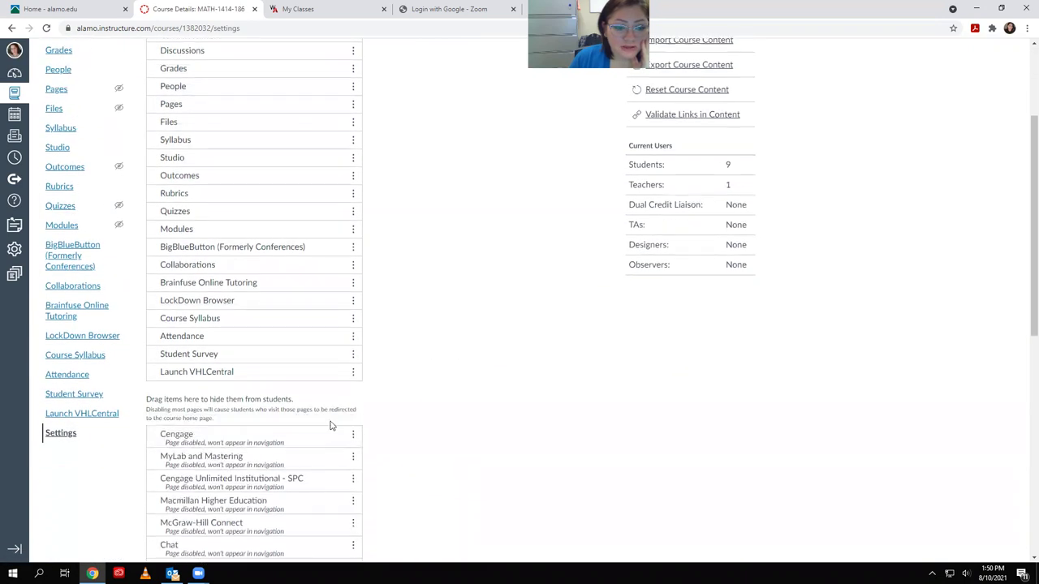
pyautogui.scroll(-7, 365, 438)
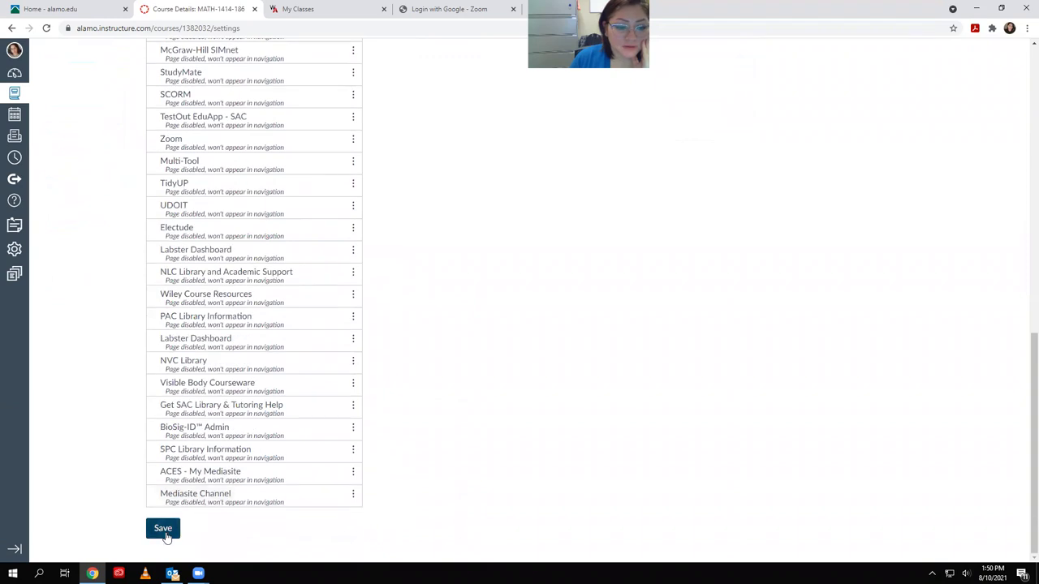
pyautogui.click(163, 529)
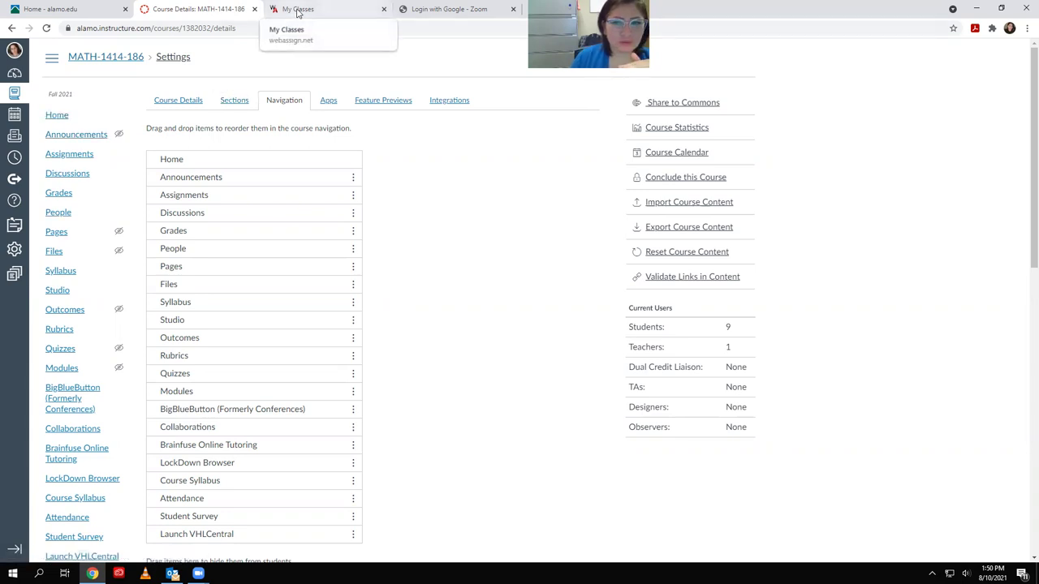
# Launch the Getting Started with WebAssign module item from Home in a new window
pyautogui.click(58, 116)
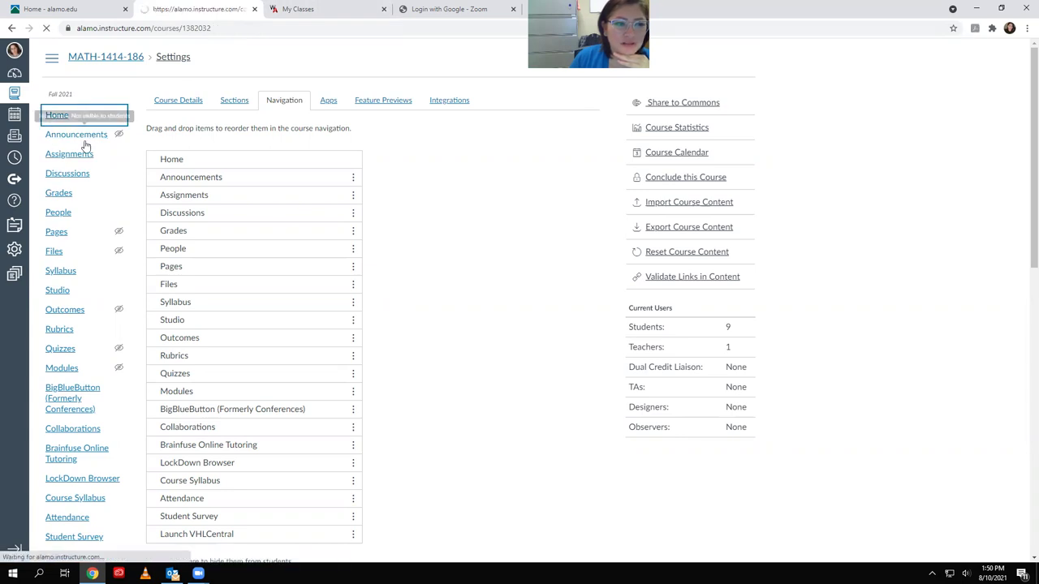
pyautogui.scroll(-2, 214, 105)
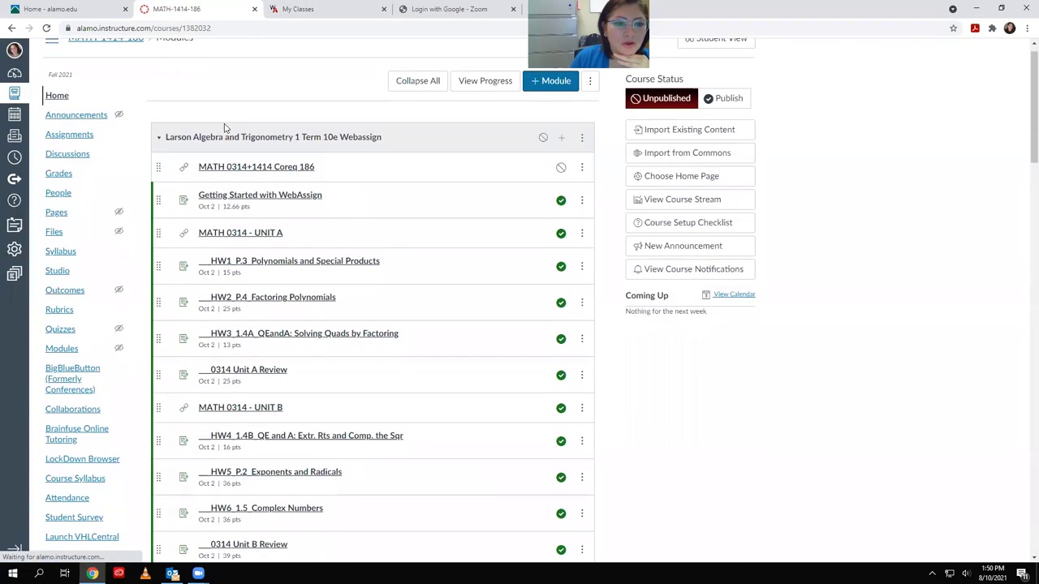
pyautogui.click(251, 110)
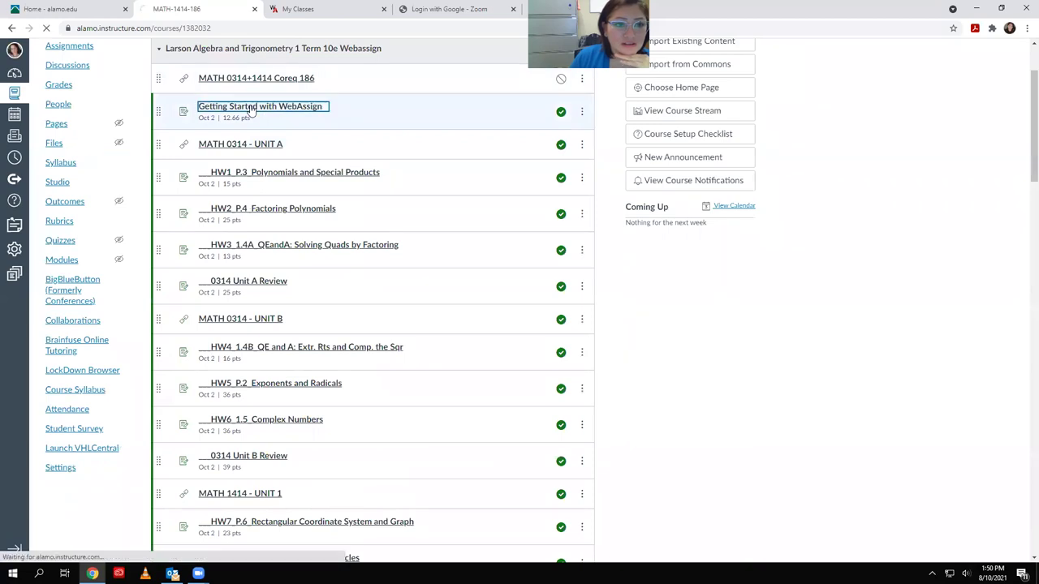
pyautogui.click(251, 138)
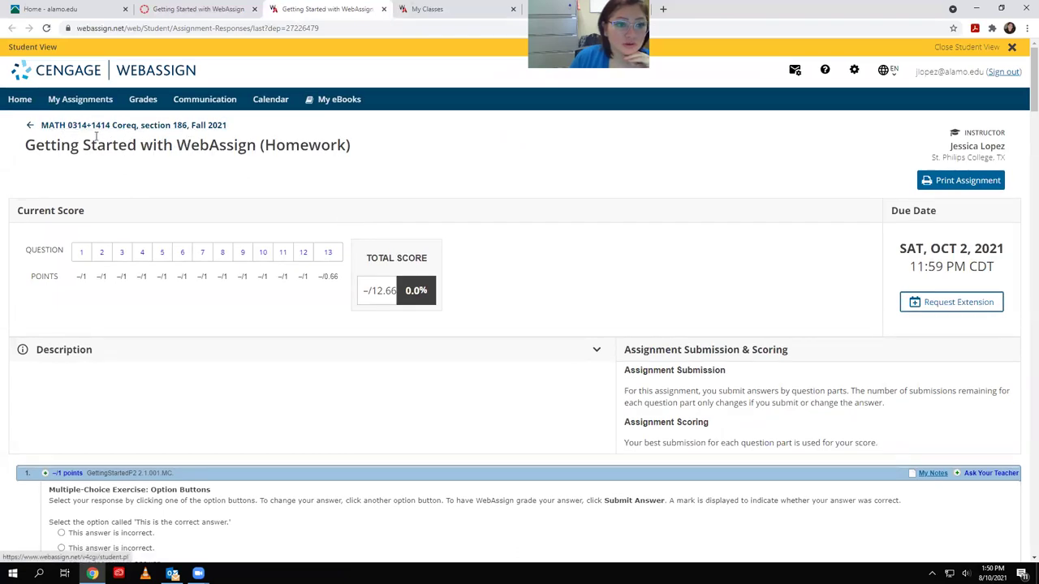
# Enter the test answer 'bvngf' in question 10 and submit it
pyautogui.scroll(-5, 328, 317)
pyautogui.scroll(-20, 347, 324)
pyautogui.scroll(-15, 487, 365)
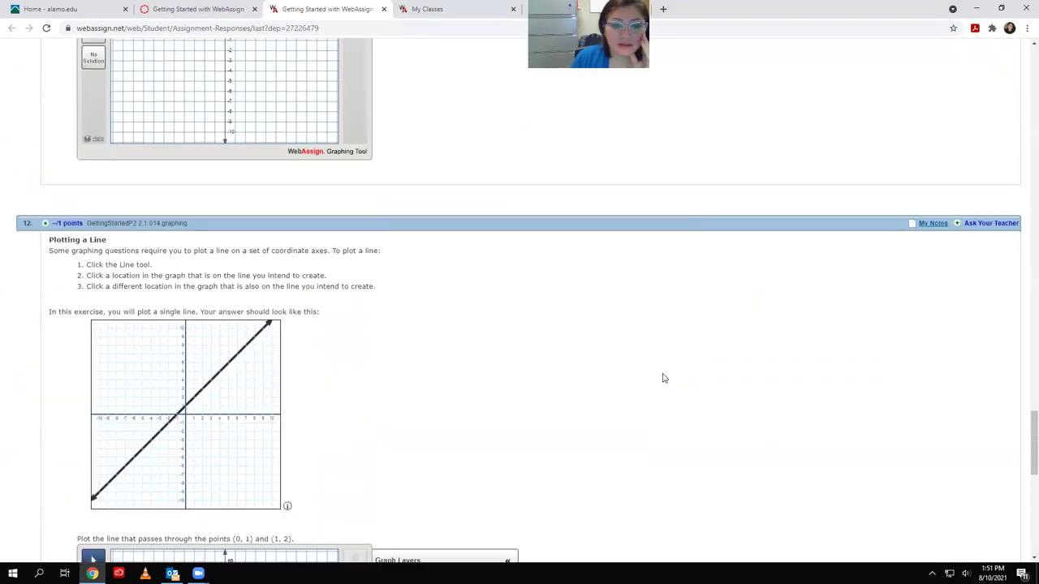
pyautogui.scroll(-5, 662, 378)
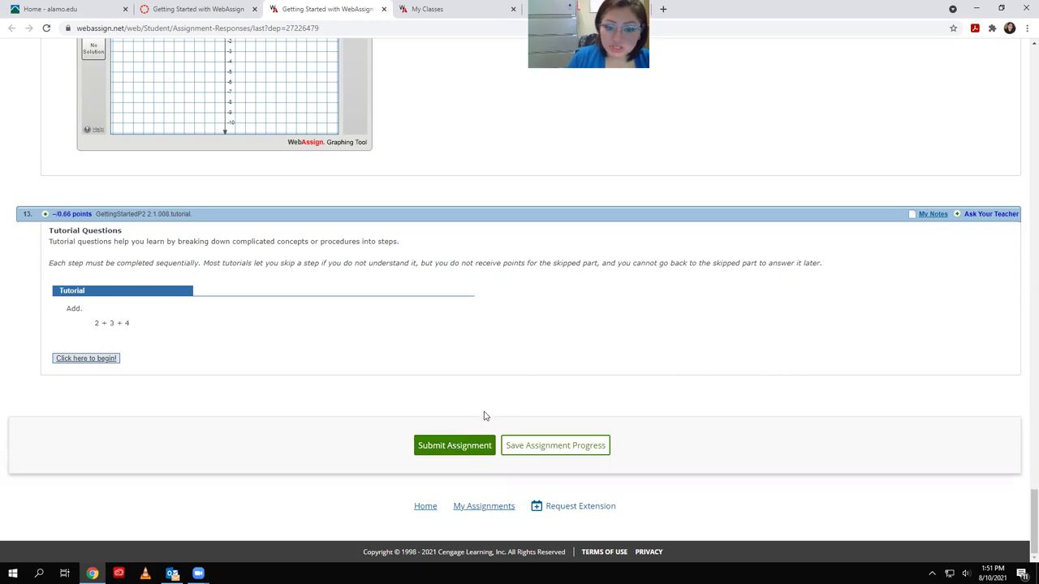
pyautogui.scroll(15, 483, 414)
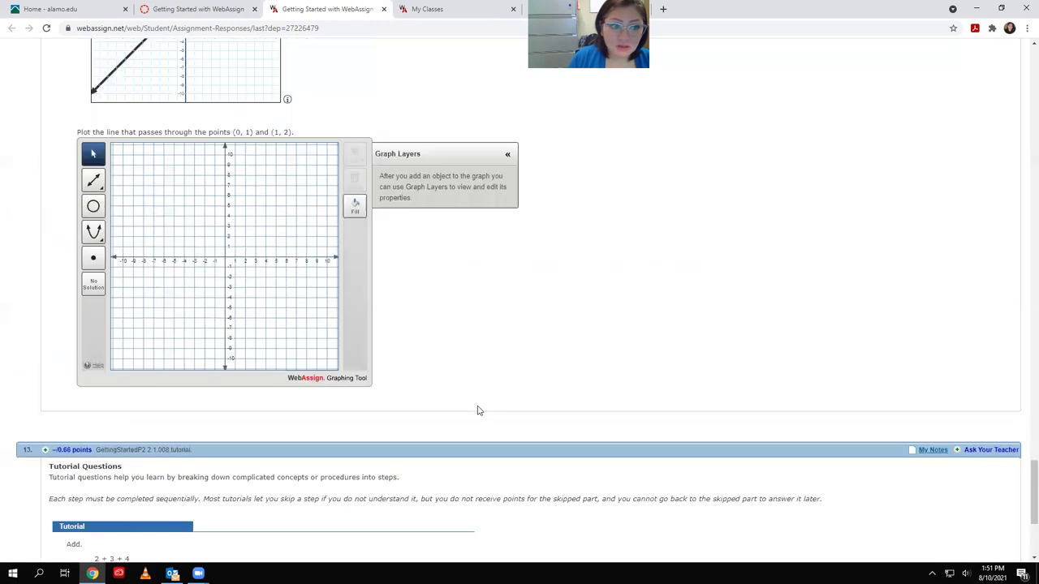
pyautogui.scroll(7, 458, 403)
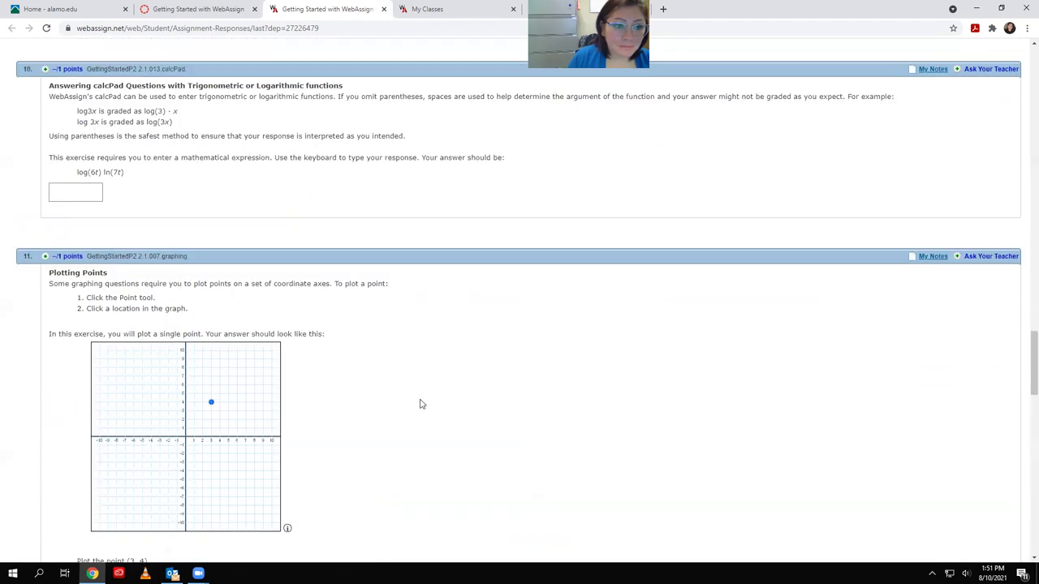
pyautogui.scroll(-3, 93, 394)
pyautogui.click(76, 300)
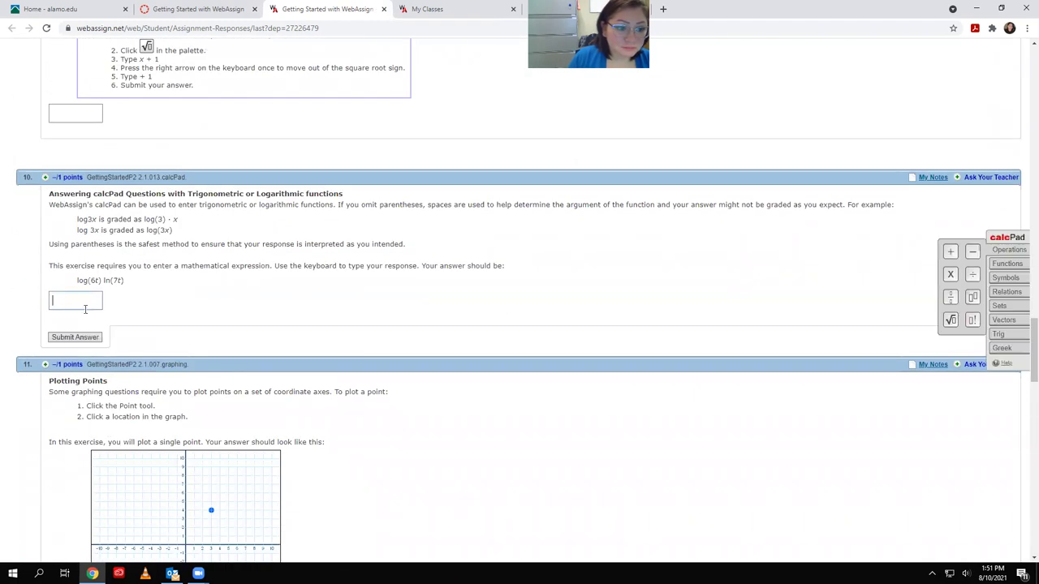
pyautogui.write('bvngf')
pyautogui.click(96, 339)
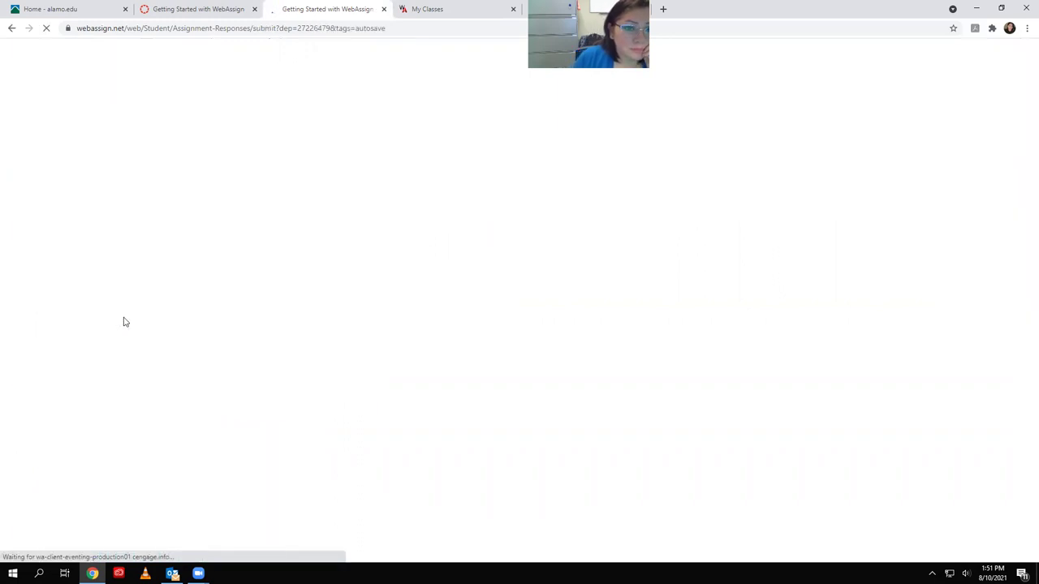
# Edit and select question 10's answer without resubmitting, then review its 0/1 incorrect feedback
pyautogui.scroll(-4, 173, 317)
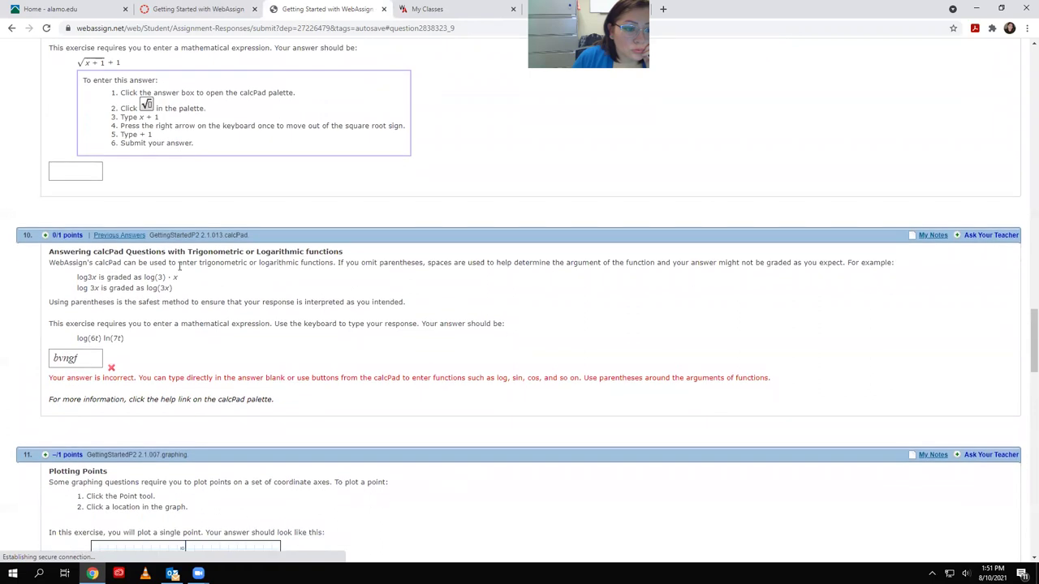
pyautogui.scroll(3, 173, 318)
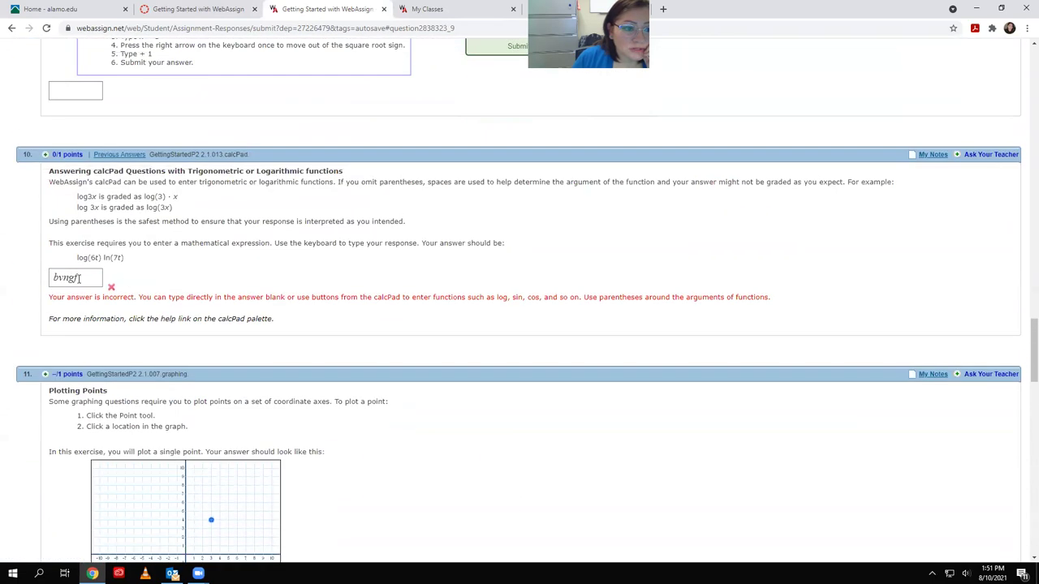
pyautogui.click(88, 278)
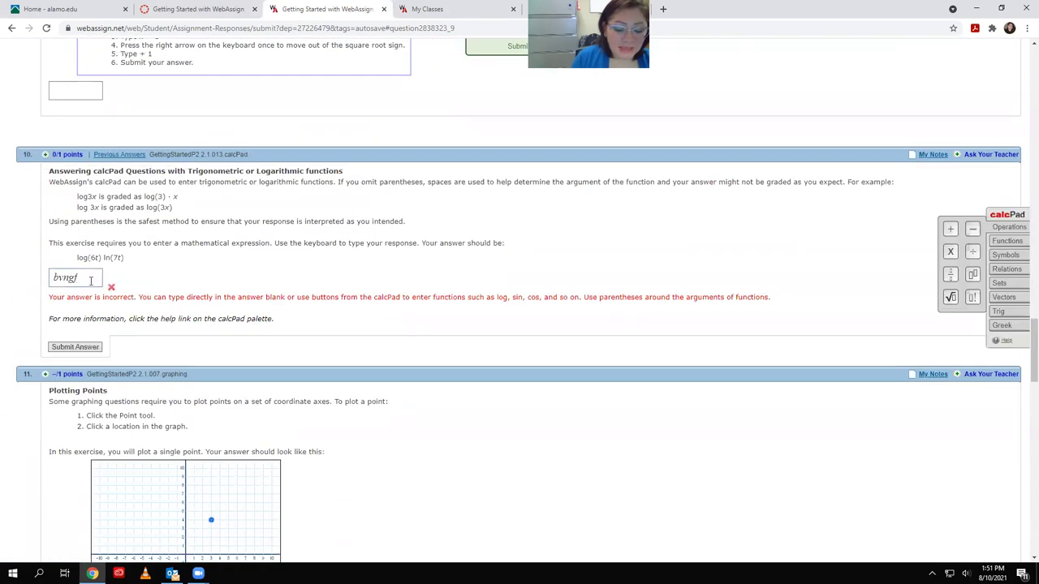
pyautogui.press('BackSpace')
pyautogui.press('BackSpace')
pyautogui.press('BackSpace')
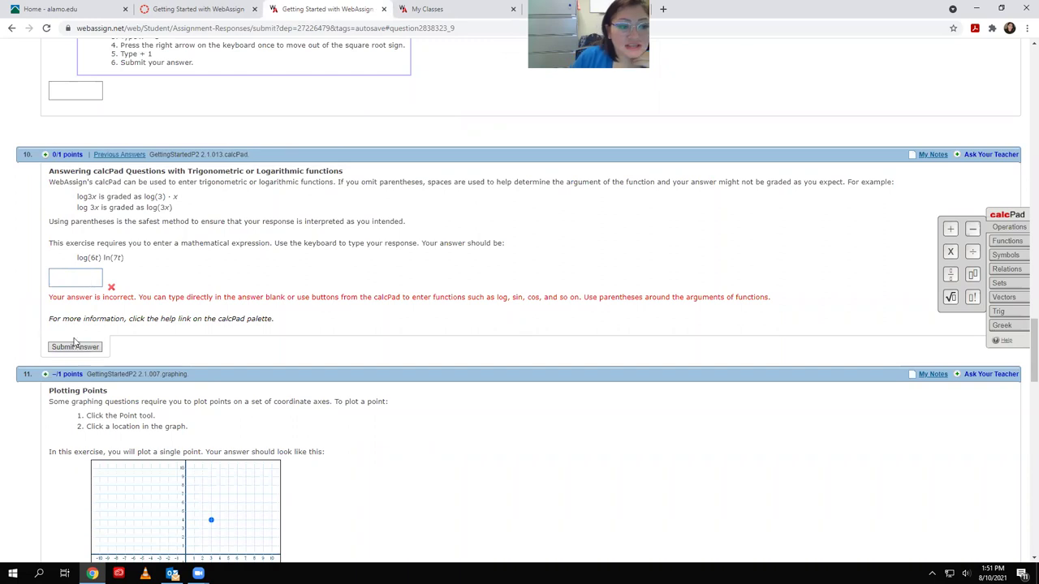
pyautogui.click(150, 334)
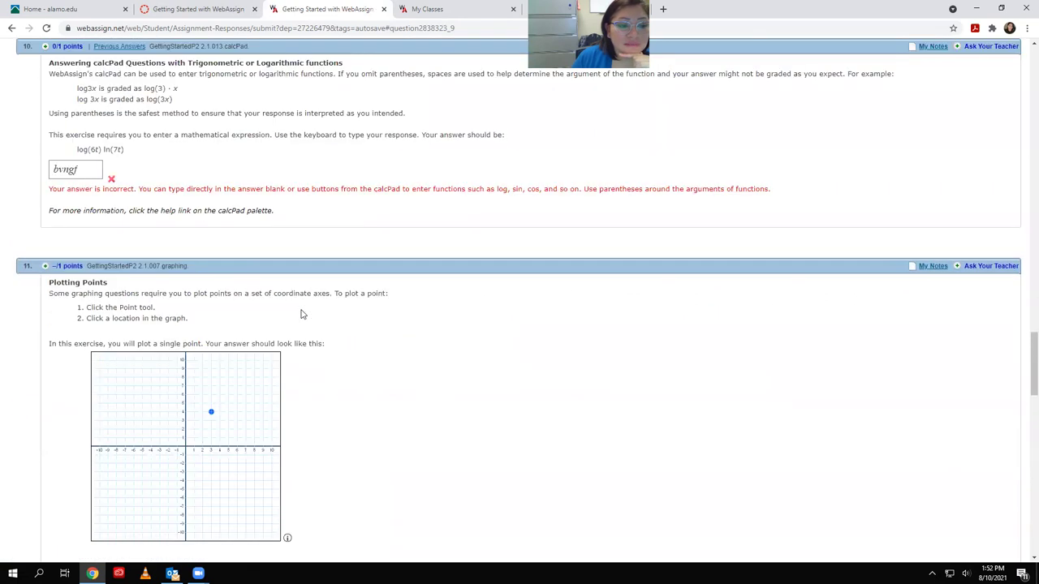
pyautogui.scroll(2, 301, 314)
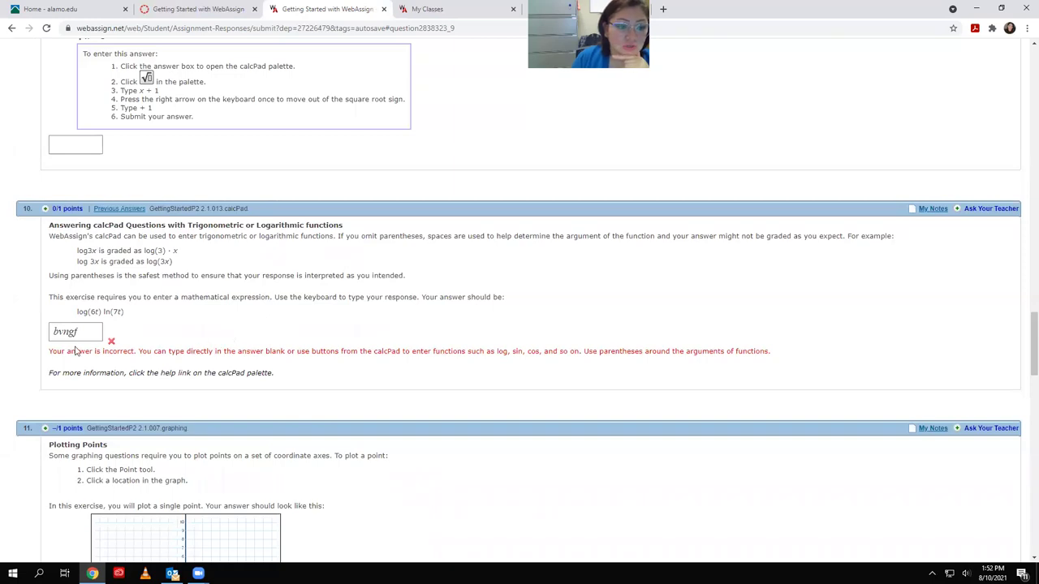
pyautogui.moveTo(90, 329); pyautogui.dragTo(27, 334)
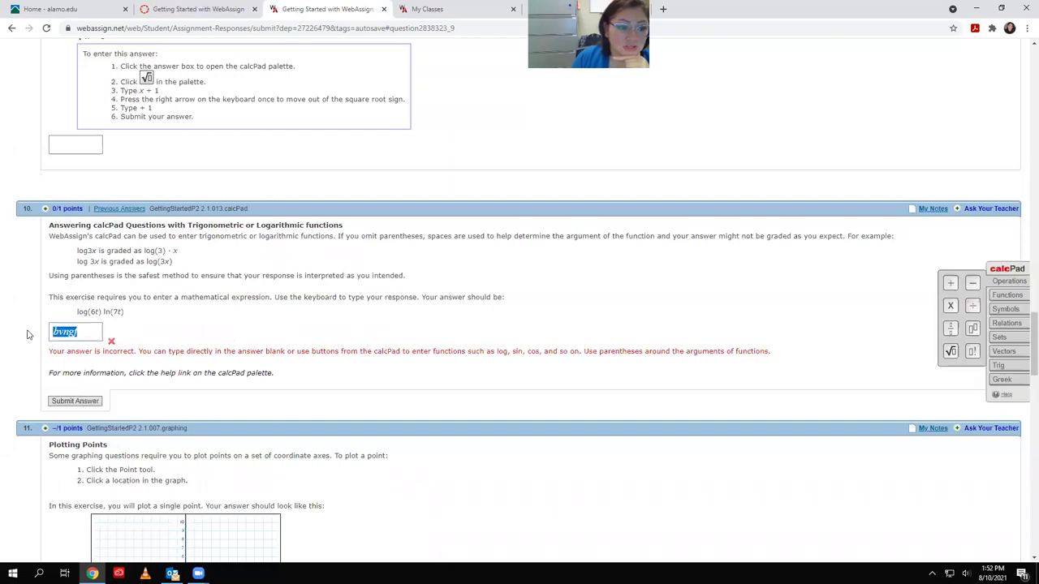
pyautogui.click(108, 335)
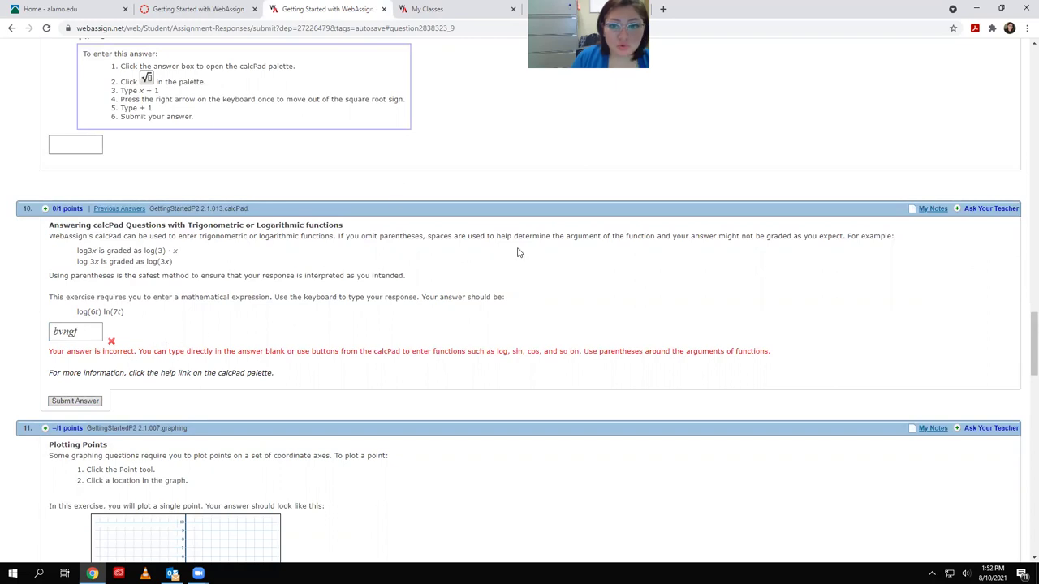
pyautogui.scroll(-15, 519, 251)
pyautogui.scroll(-3, 562, 472)
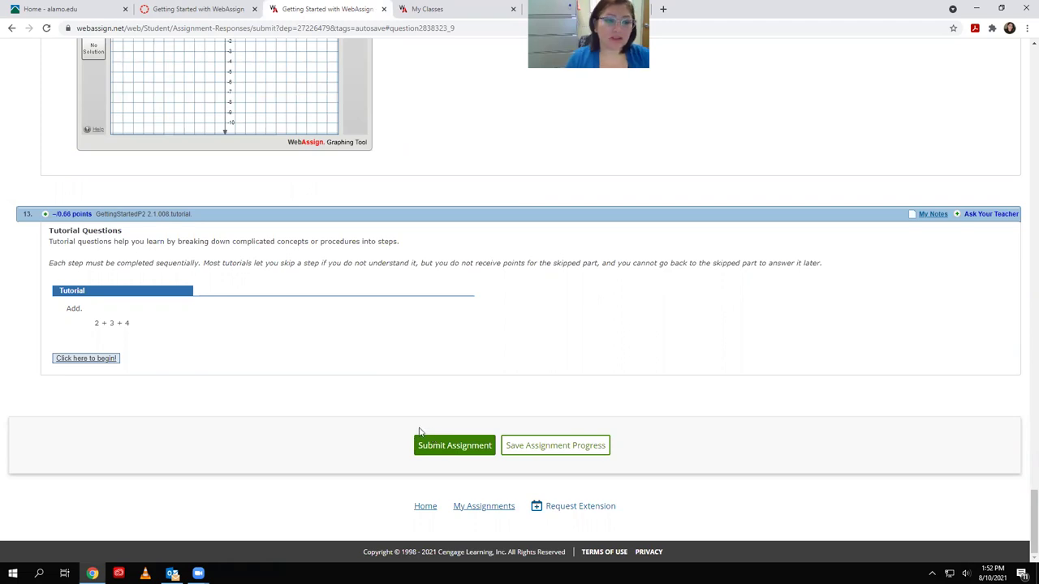
pyautogui.scroll(10, 331, 362)
pyautogui.scroll(15, 268, 372)
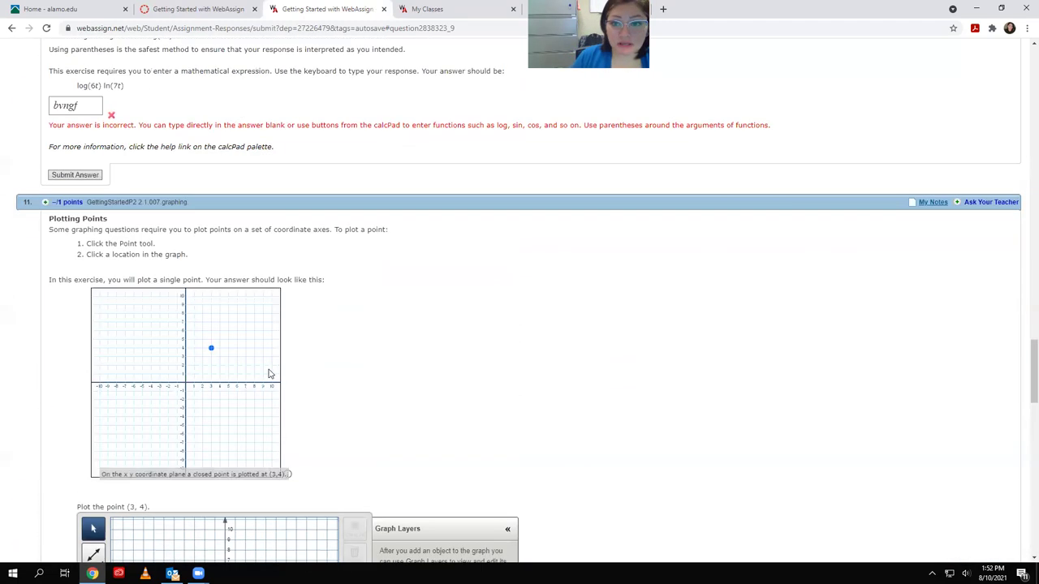
pyautogui.scroll(15, 122, 268)
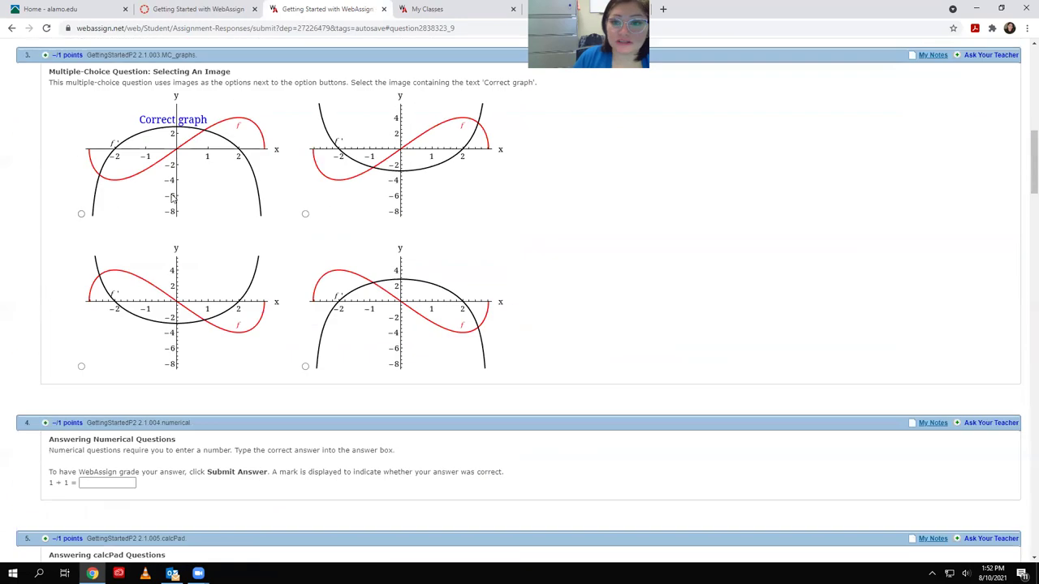
pyautogui.scroll(-10, 162, 220)
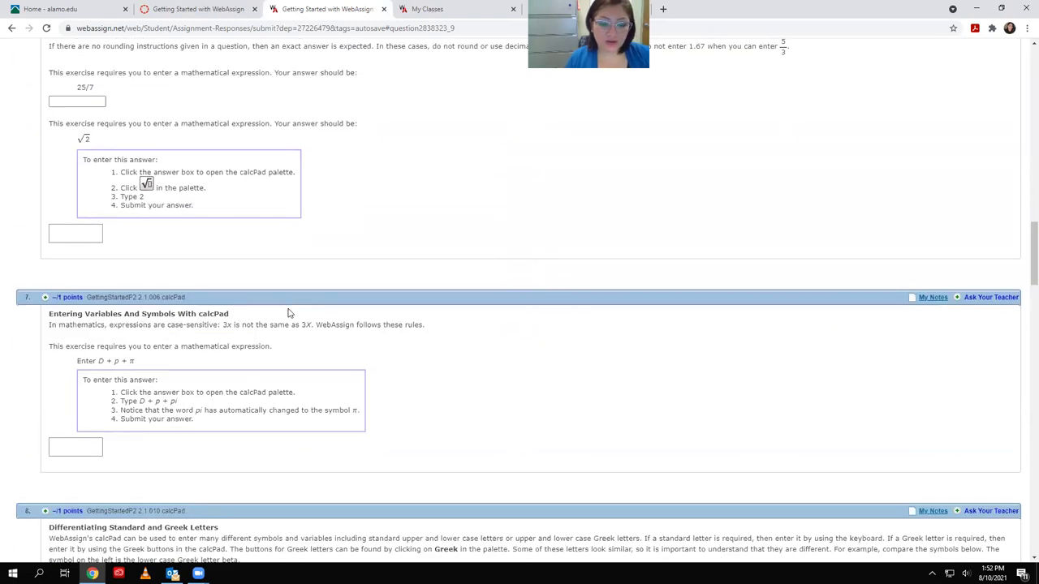
pyautogui.scroll(-2, 401, 326)
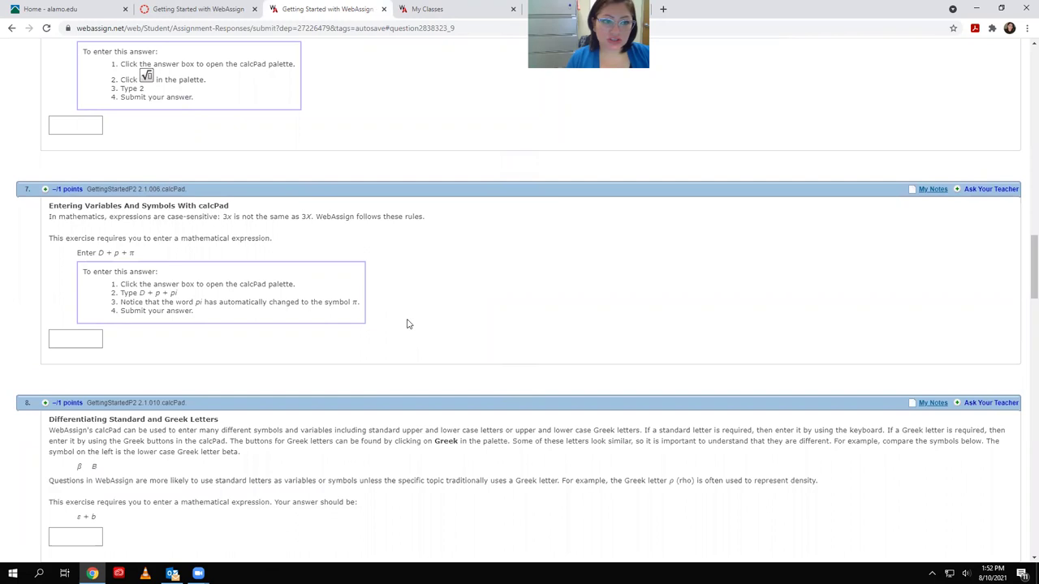
pyautogui.scroll(-3, 451, 345)
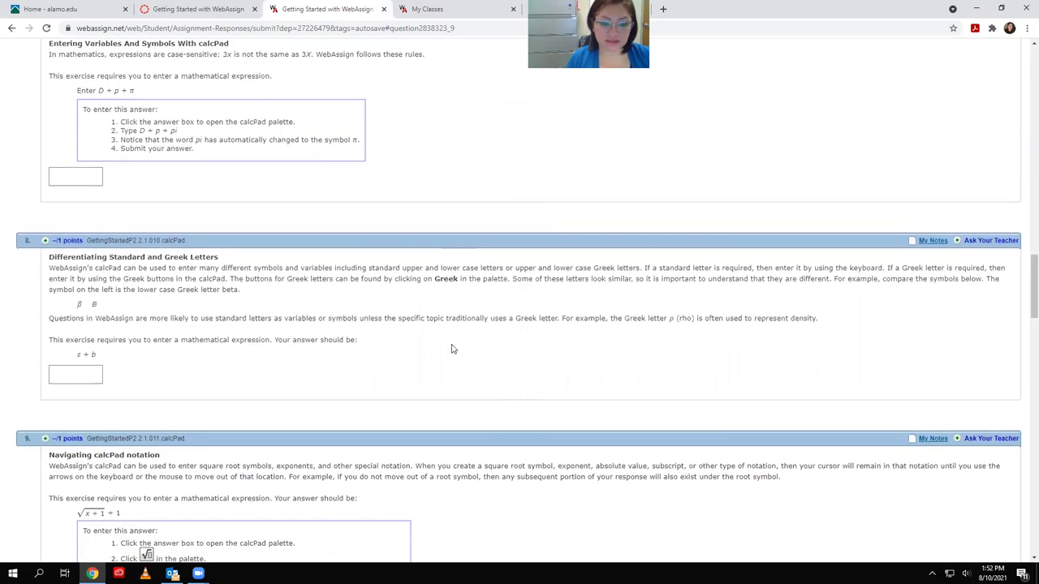
pyautogui.scroll(10, 461, 341)
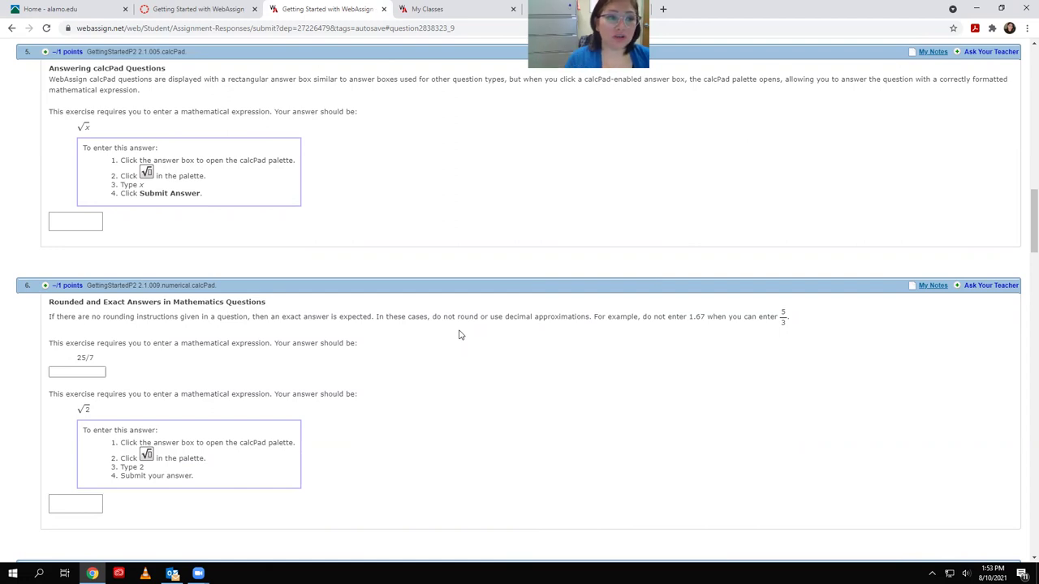
pyautogui.scroll(-1, 459, 334)
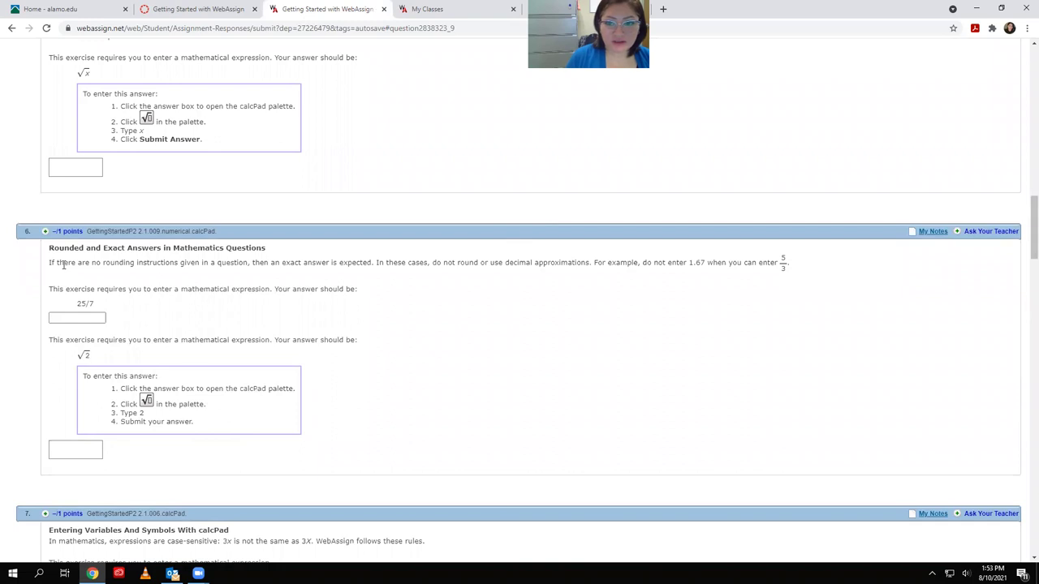
pyautogui.scroll(4, 71, 276)
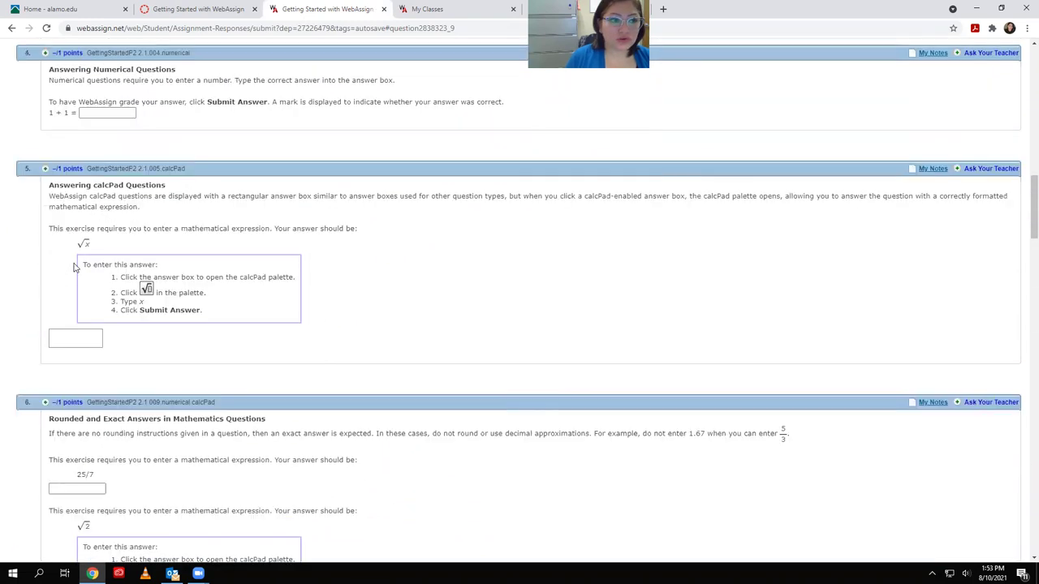
pyautogui.scroll(-1, 130, 240)
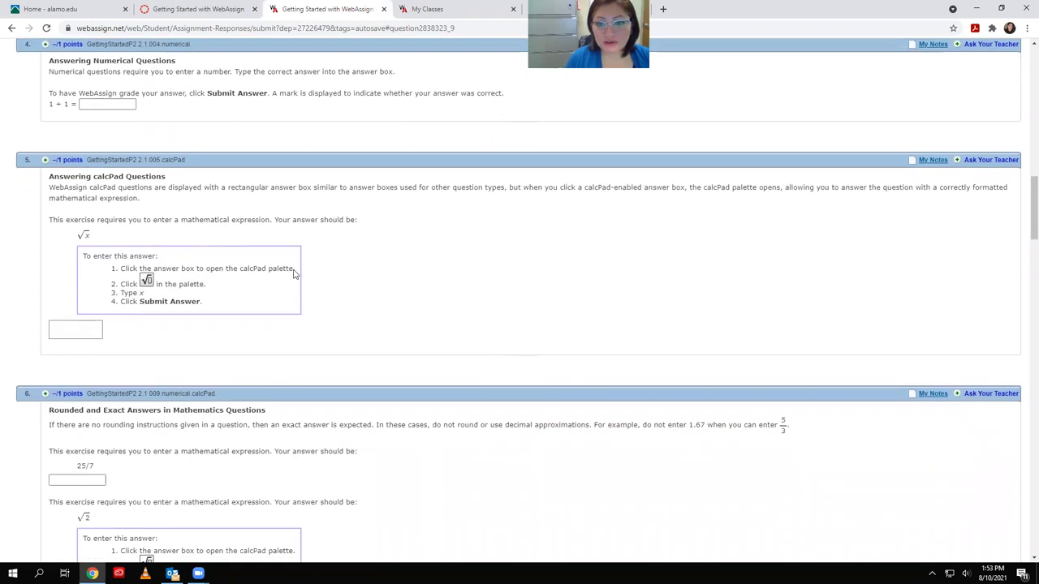
pyautogui.scroll(1, 590, 115)
pyautogui.scroll(1, 590, 115)
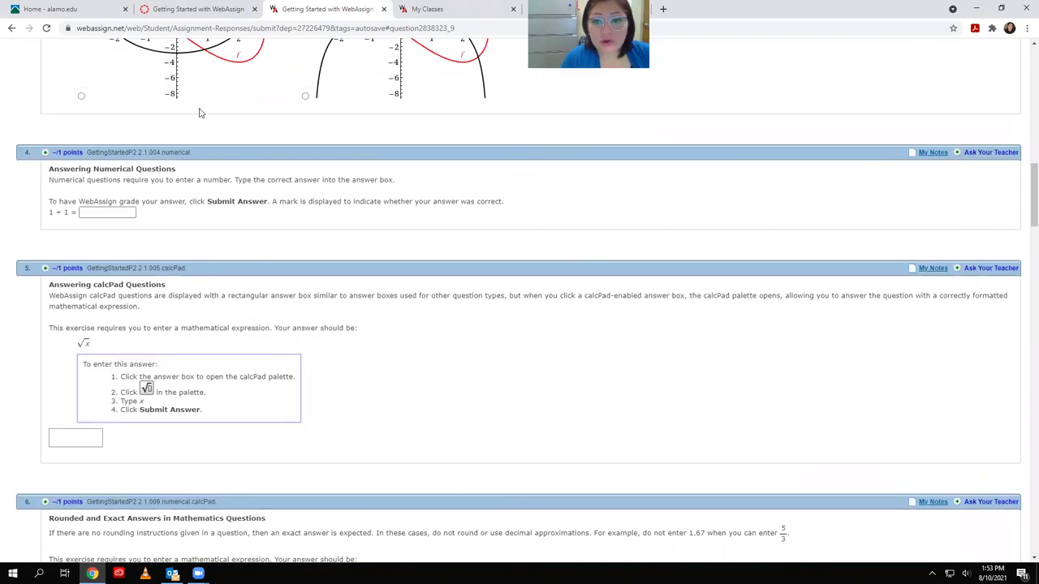
pyautogui.scroll(-4, 143, 273)
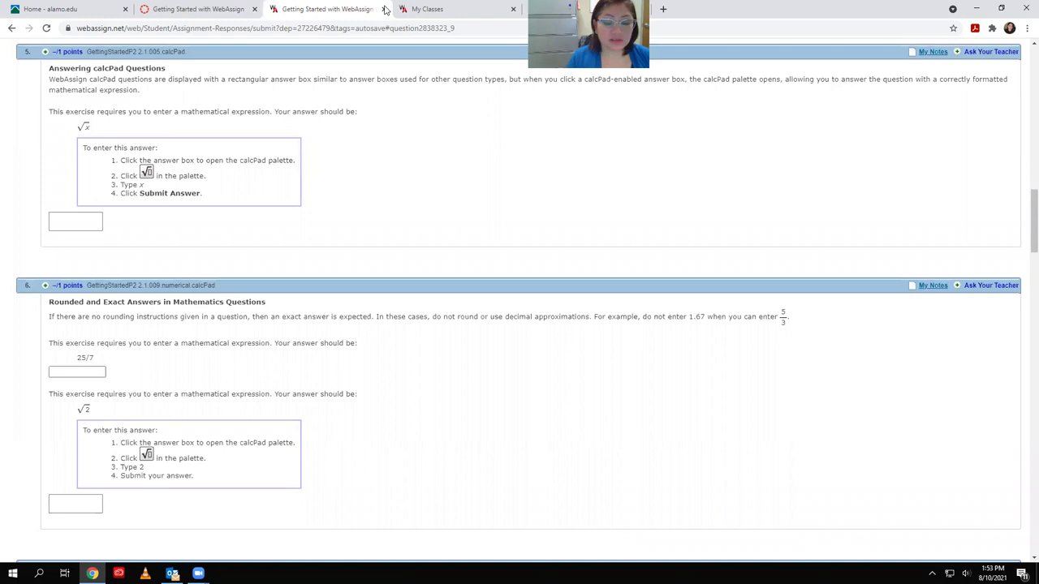
pyautogui.press('Home')
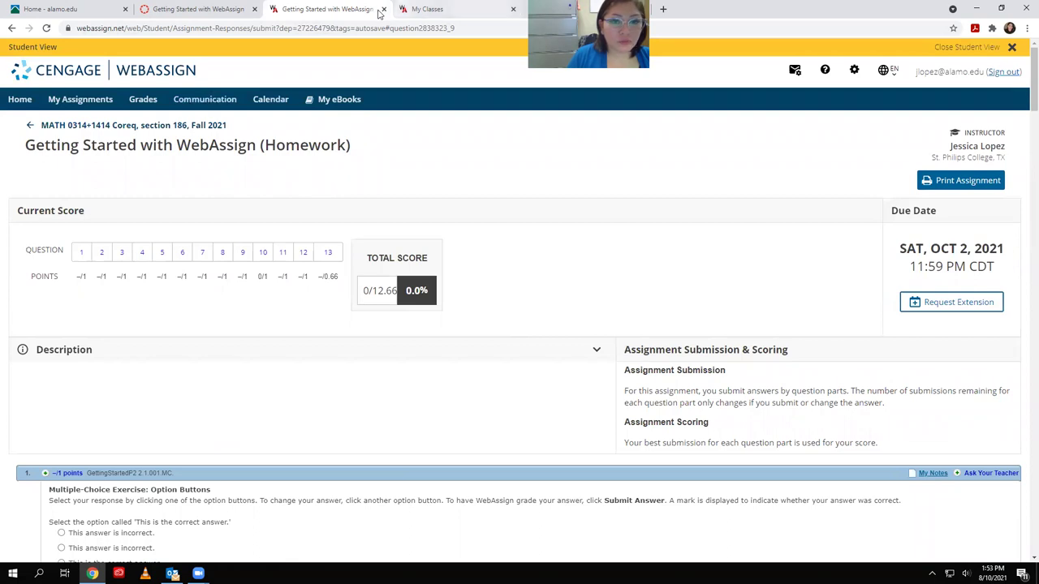
# Close the student preview and open Communication Home from the instructor's My Classes tab
pyautogui.click(383, 9)
pyautogui.click(347, 11)
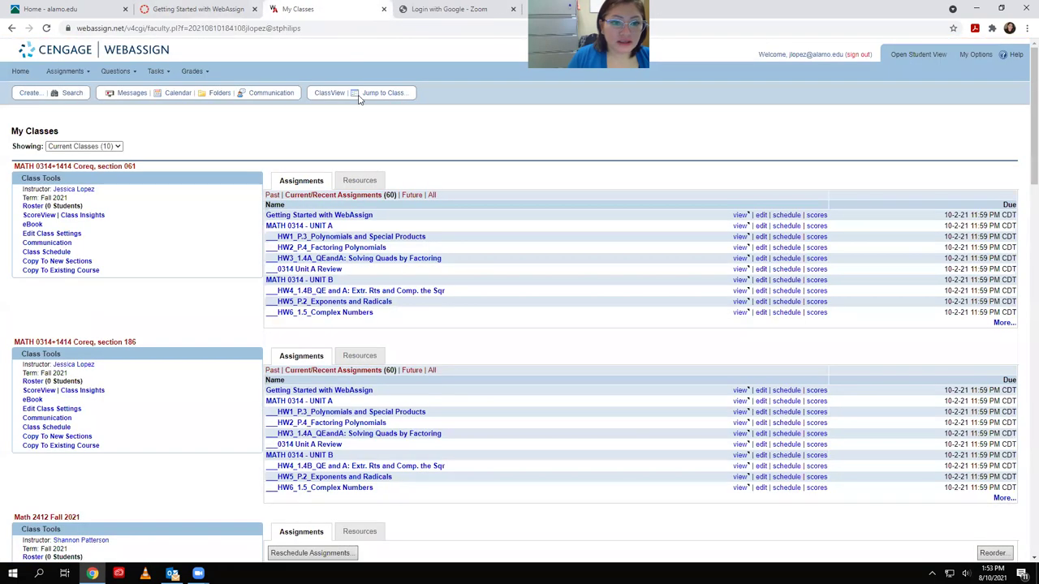
pyautogui.click(271, 94)
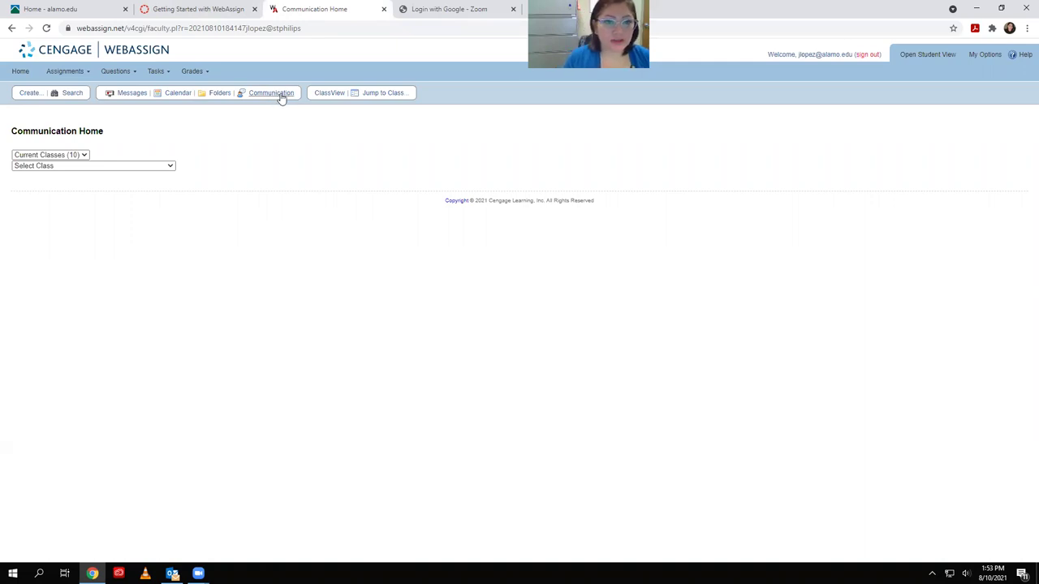
# Choose section 186 and turn on forwarding of its private messages to email
pyautogui.click(77, 167)
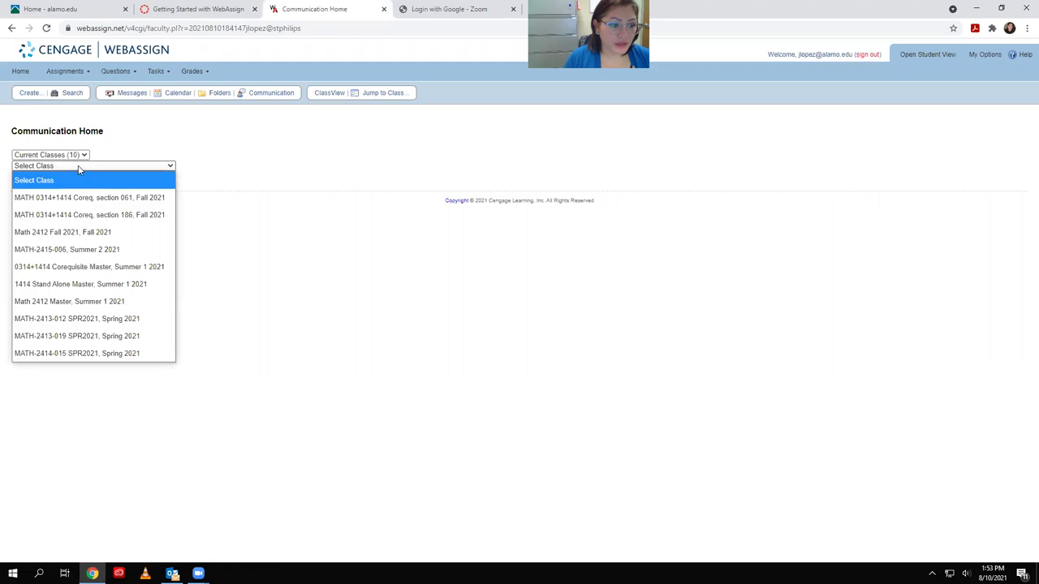
pyautogui.click(105, 215)
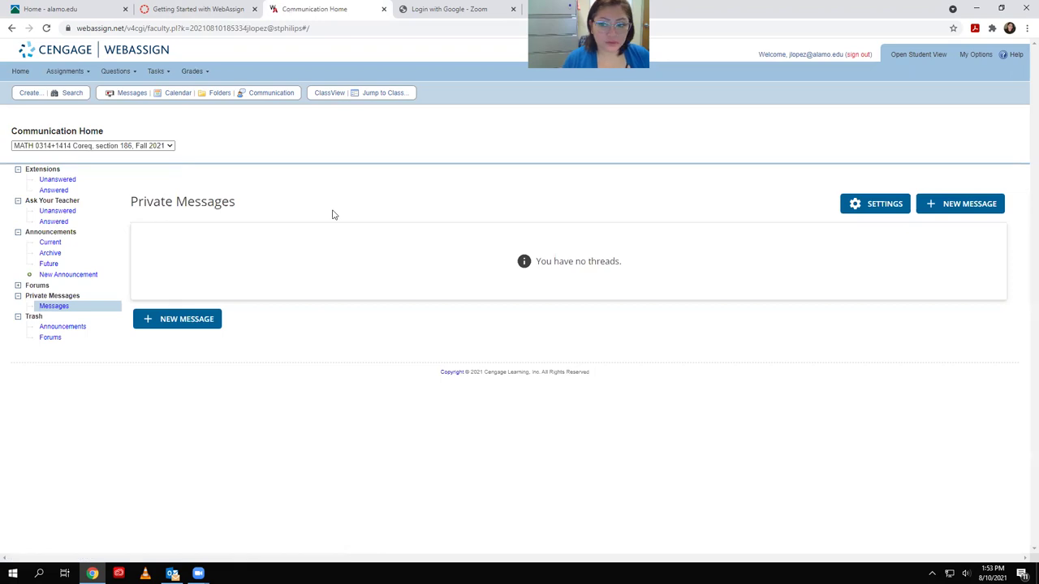
pyautogui.click(857, 207)
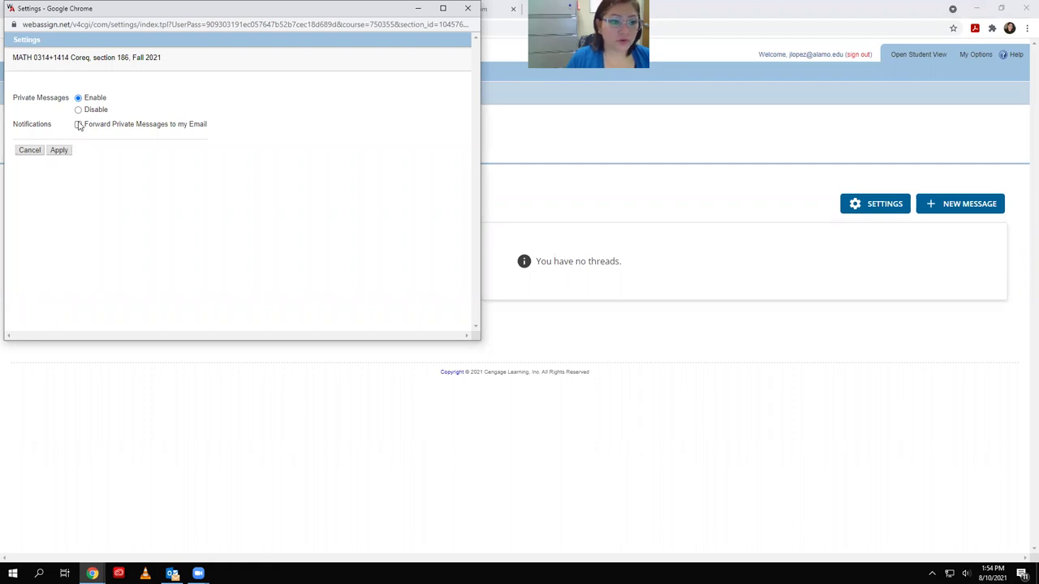
pyautogui.click(80, 126)
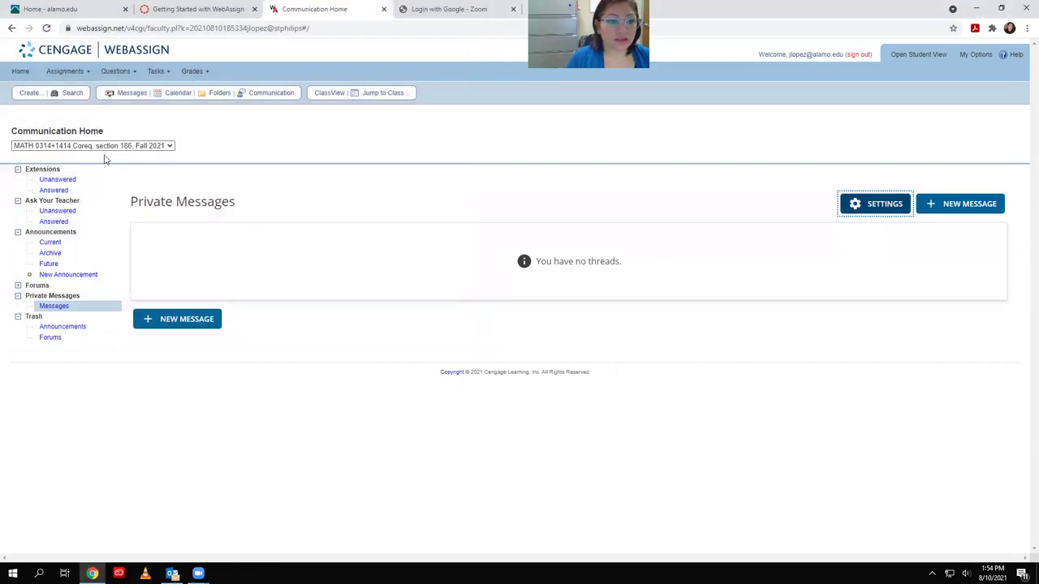
# Switch to section 061 and apply forwarding of its private messages to email
pyautogui.click(106, 147)
pyautogui.click(120, 194)
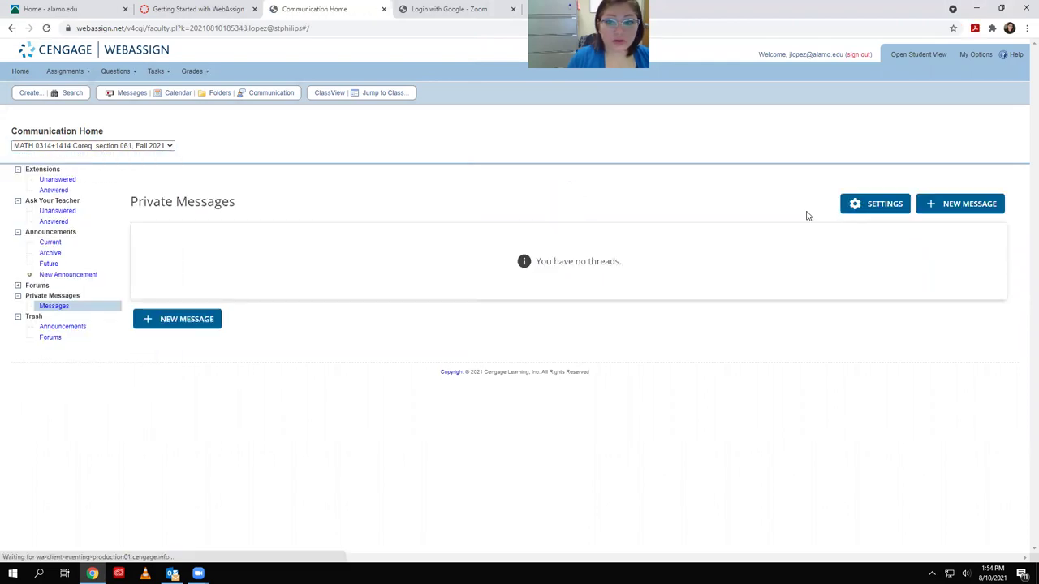
pyautogui.click(860, 208)
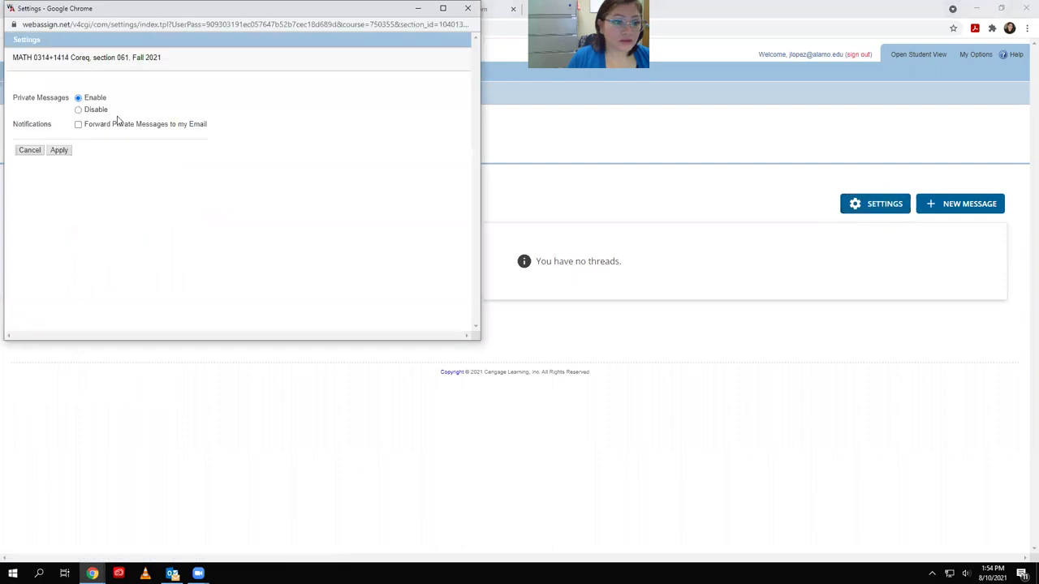
pyautogui.click(78, 124)
pyautogui.click(59, 151)
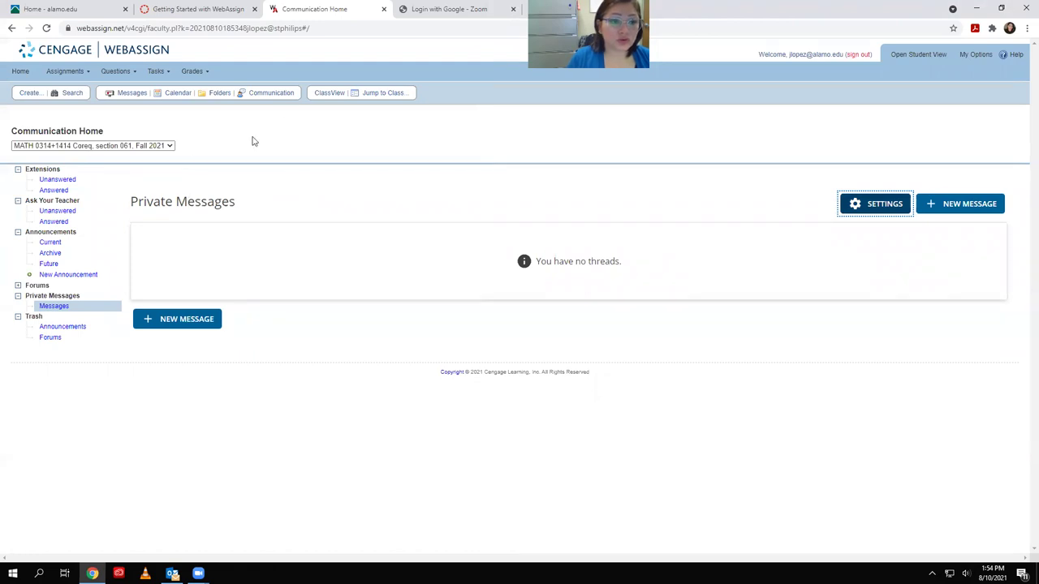
pyautogui.click(168, 146)
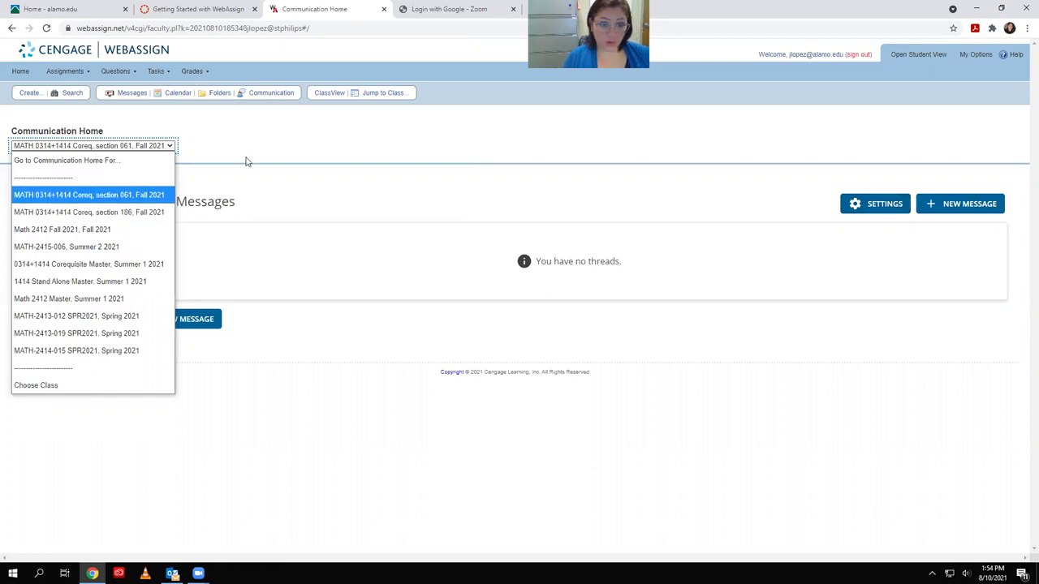
pyautogui.click(154, 196)
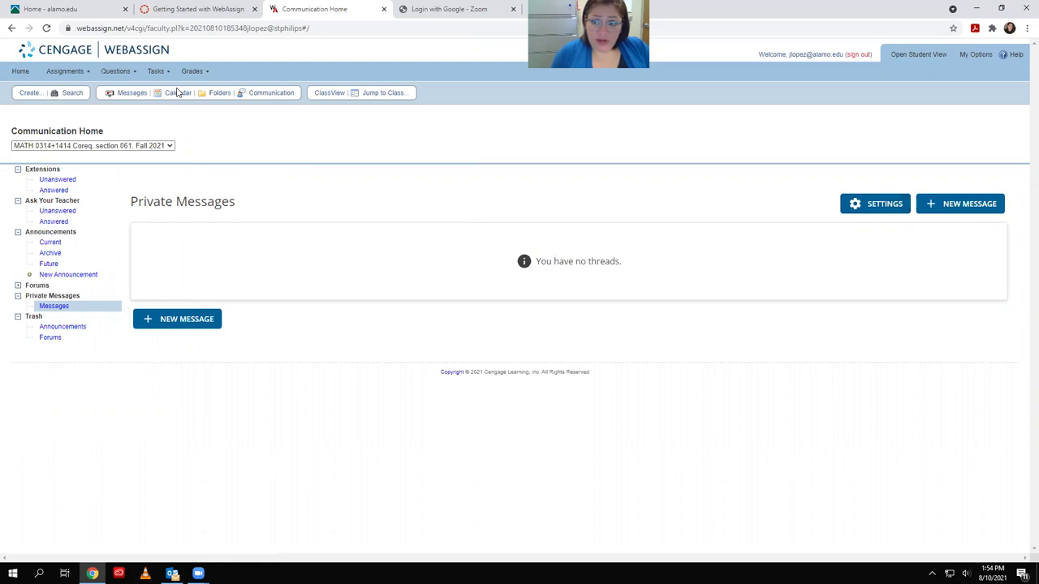
pyautogui.moveTo(785, 54); pyautogui.dragTo(843, 54)
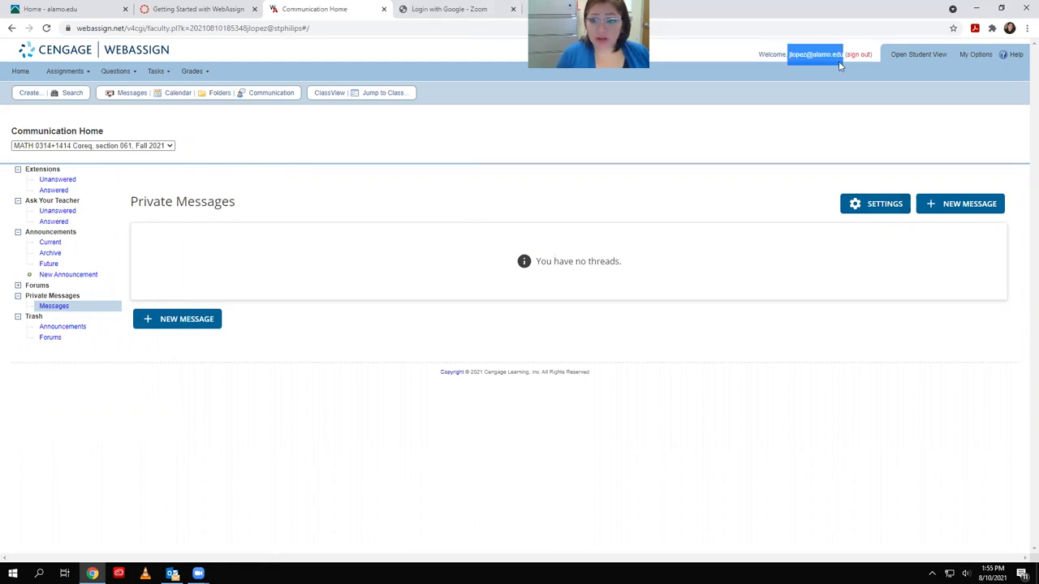
pyautogui.click(809, 101)
pyautogui.moveTo(788, 53); pyautogui.dragTo(844, 54)
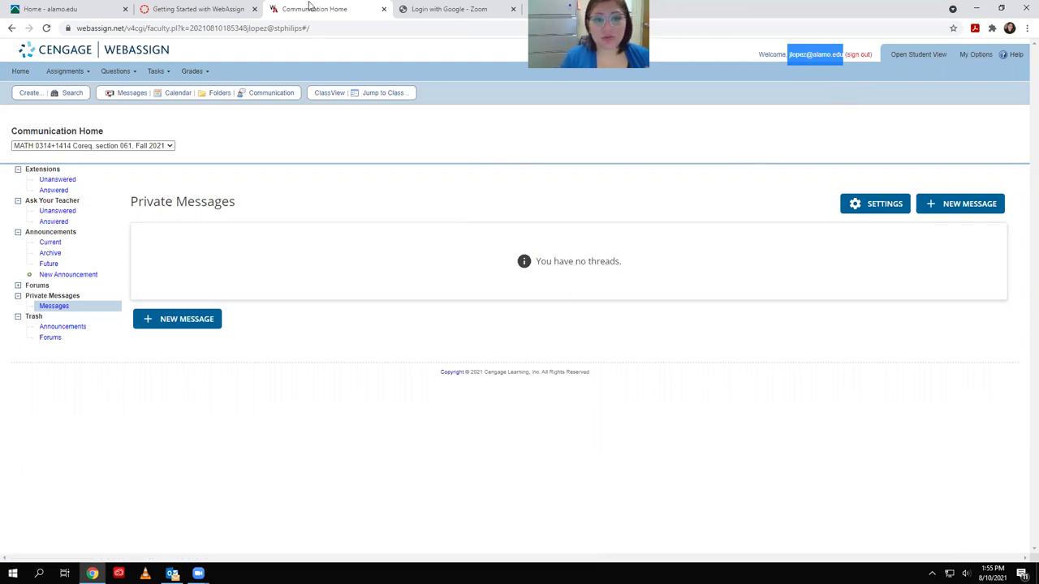
pyautogui.click(567, 115)
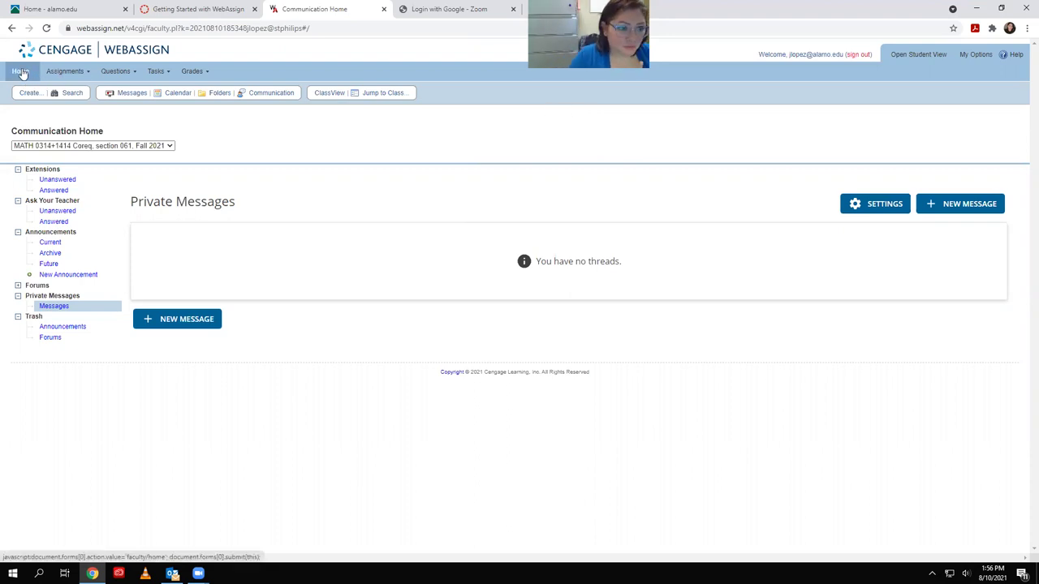
# Return to the instructor home page and open section 061's Edit Class Settings
pyautogui.click(17, 75)
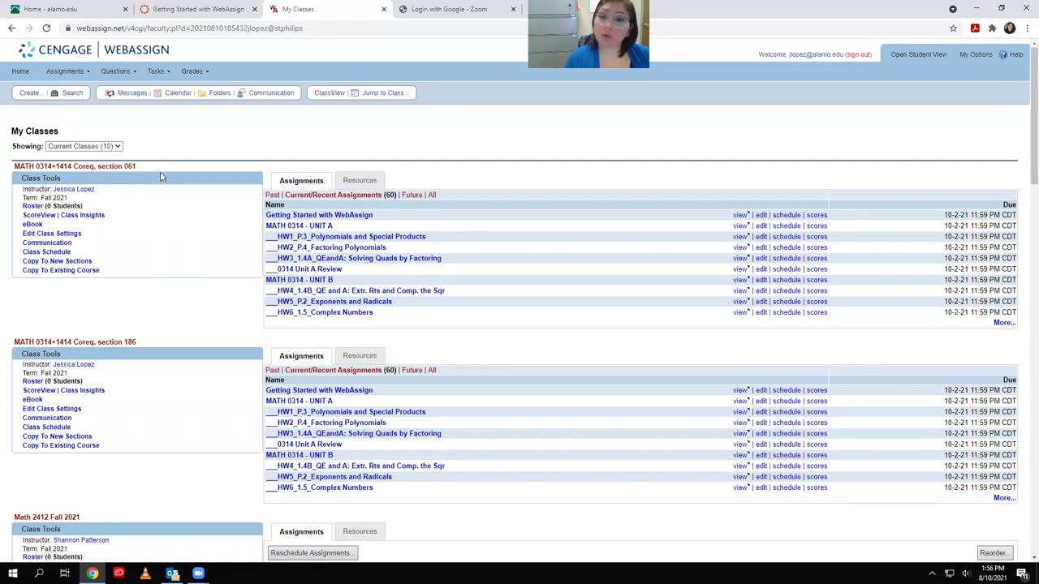
pyautogui.click(64, 233)
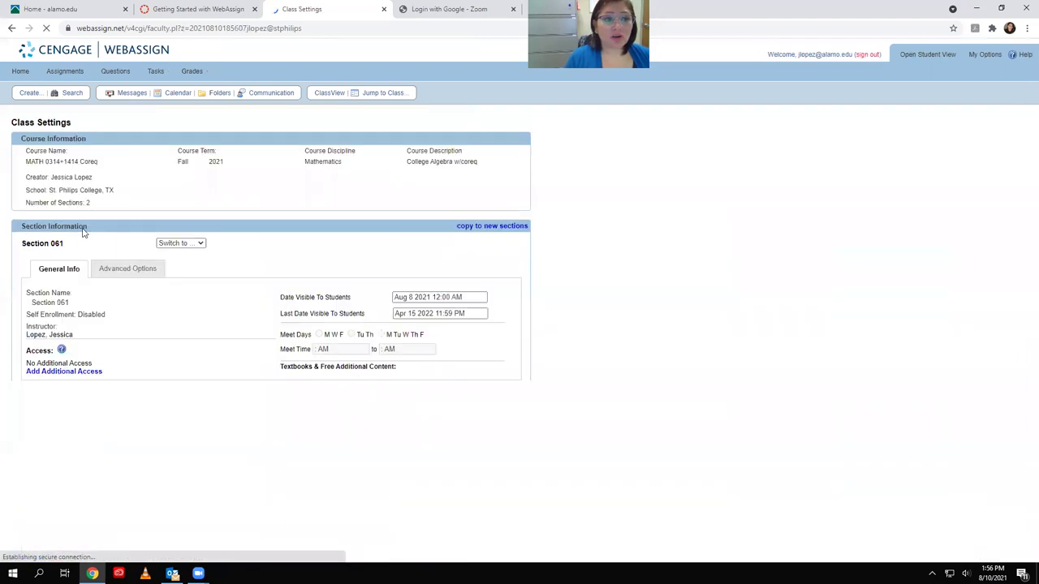
# Scroll section 061's settings: visible Aug 8 2021 to Apr 15 2022, two Larson textbooks
pyautogui.scroll(-3, 232, 481)
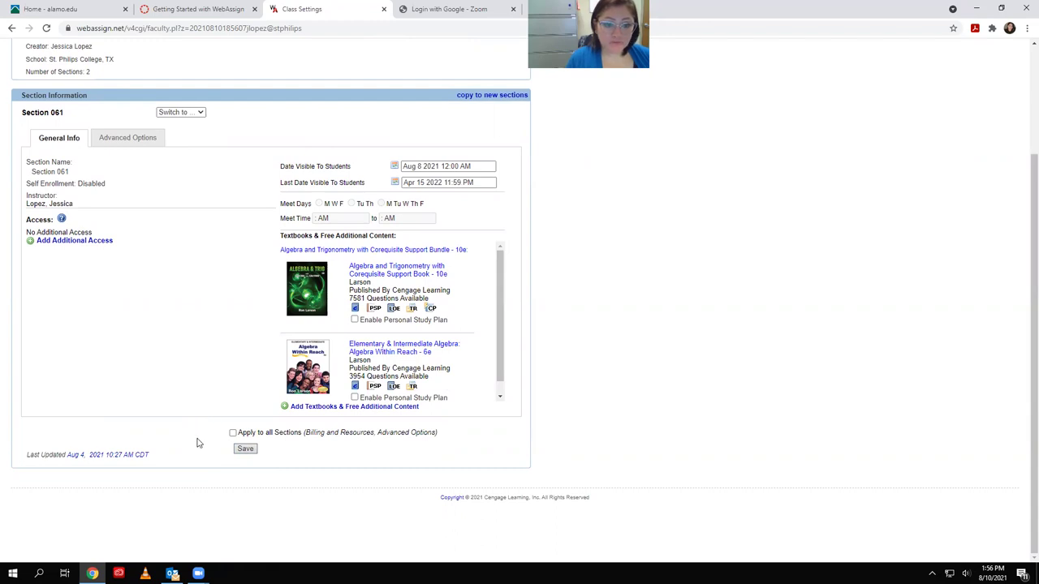
pyautogui.scroll(3, 201, 441)
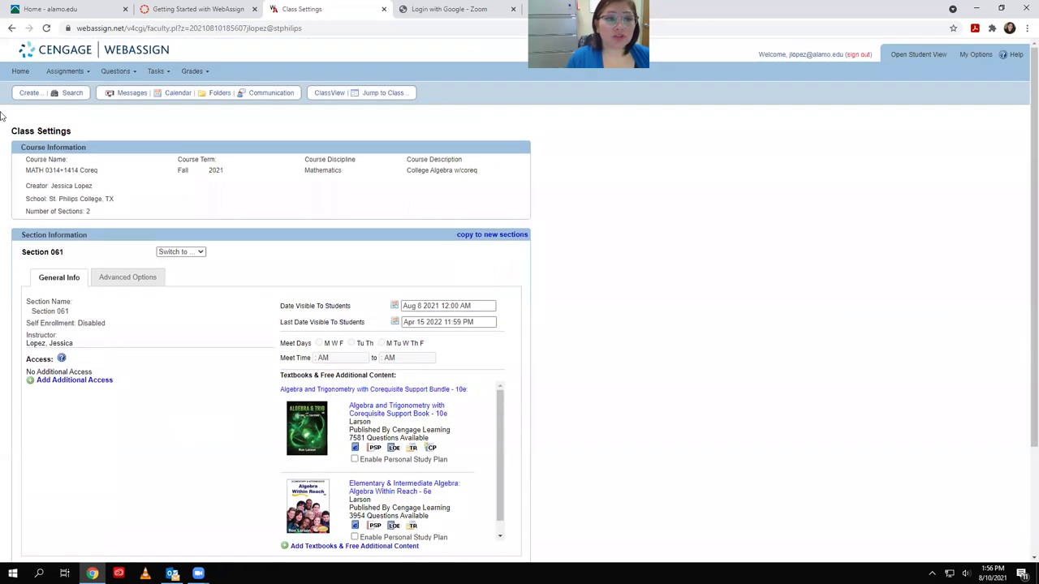
pyautogui.scroll(-3, 166, 217)
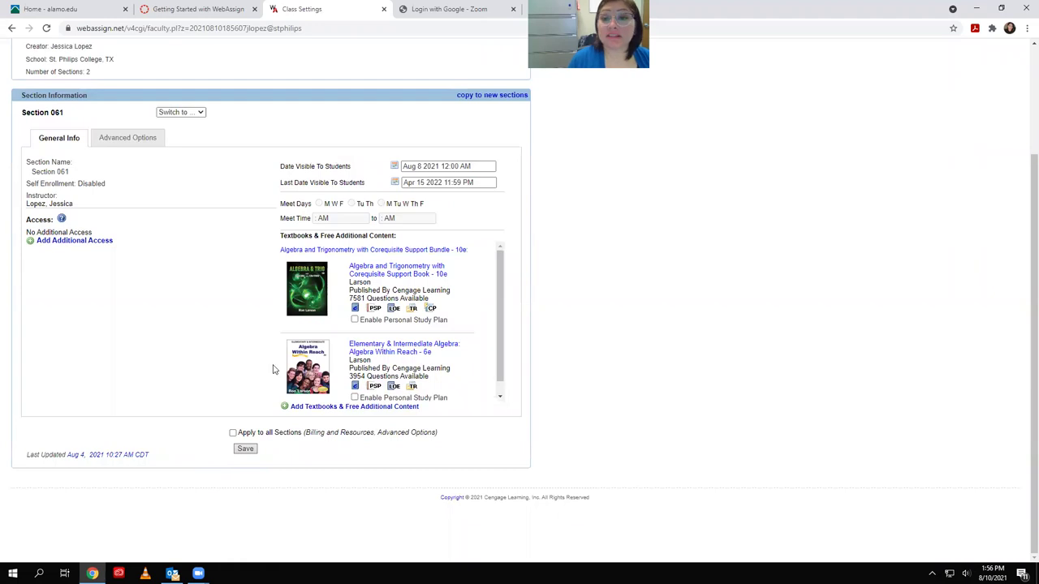
pyautogui.scroll(2, 192, 292)
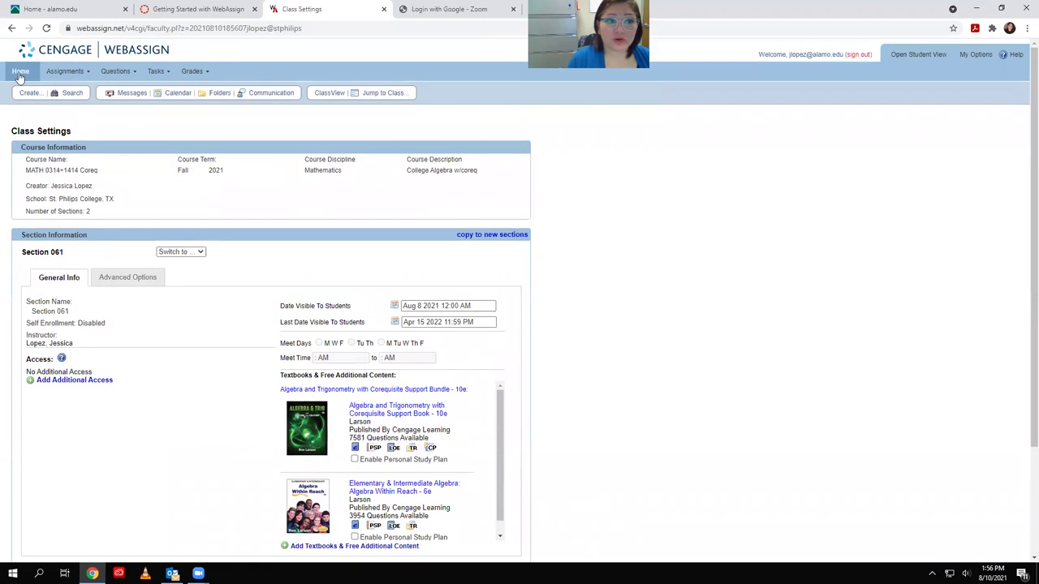